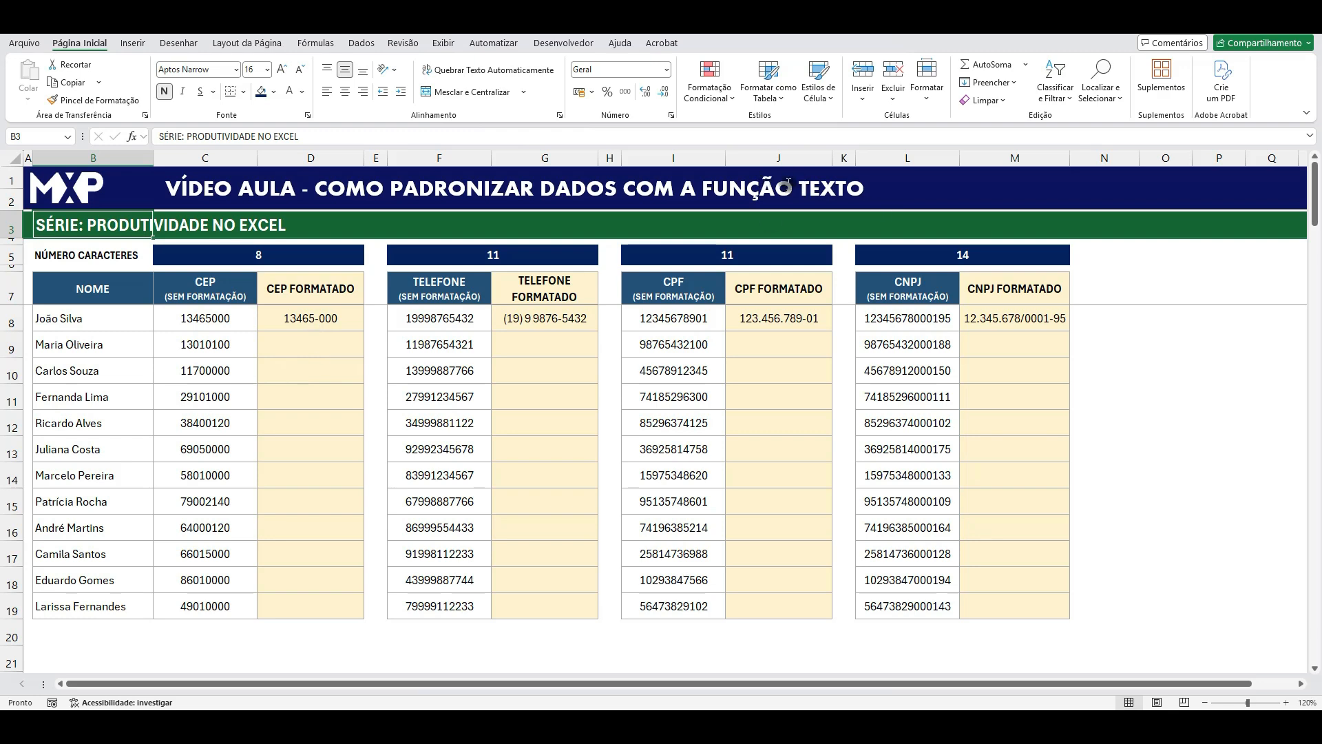
Step: Examine the unformatted CEP, telephone, CPF and CNPJ columns and the formatted example formulas in row 8
click(314, 395)
drag(235, 323, 217, 530)
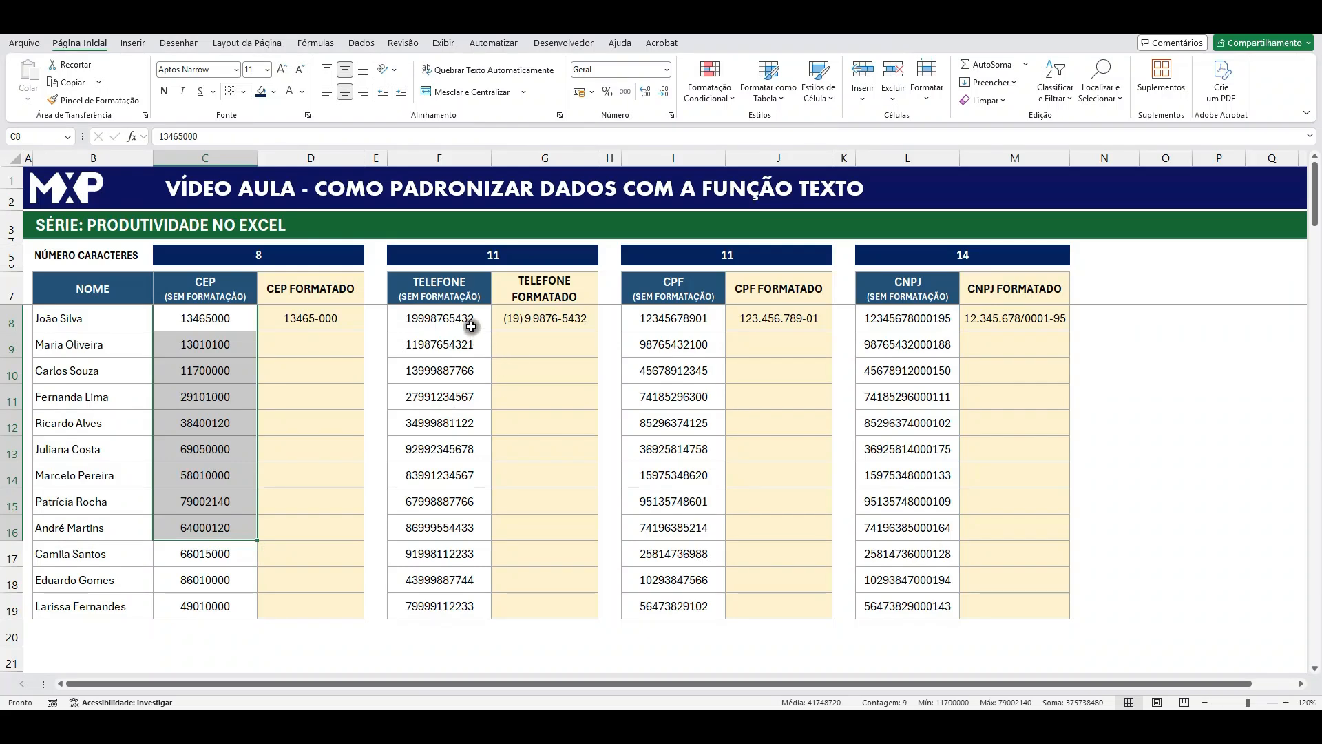
drag(471, 326, 442, 475)
drag(673, 333, 678, 499)
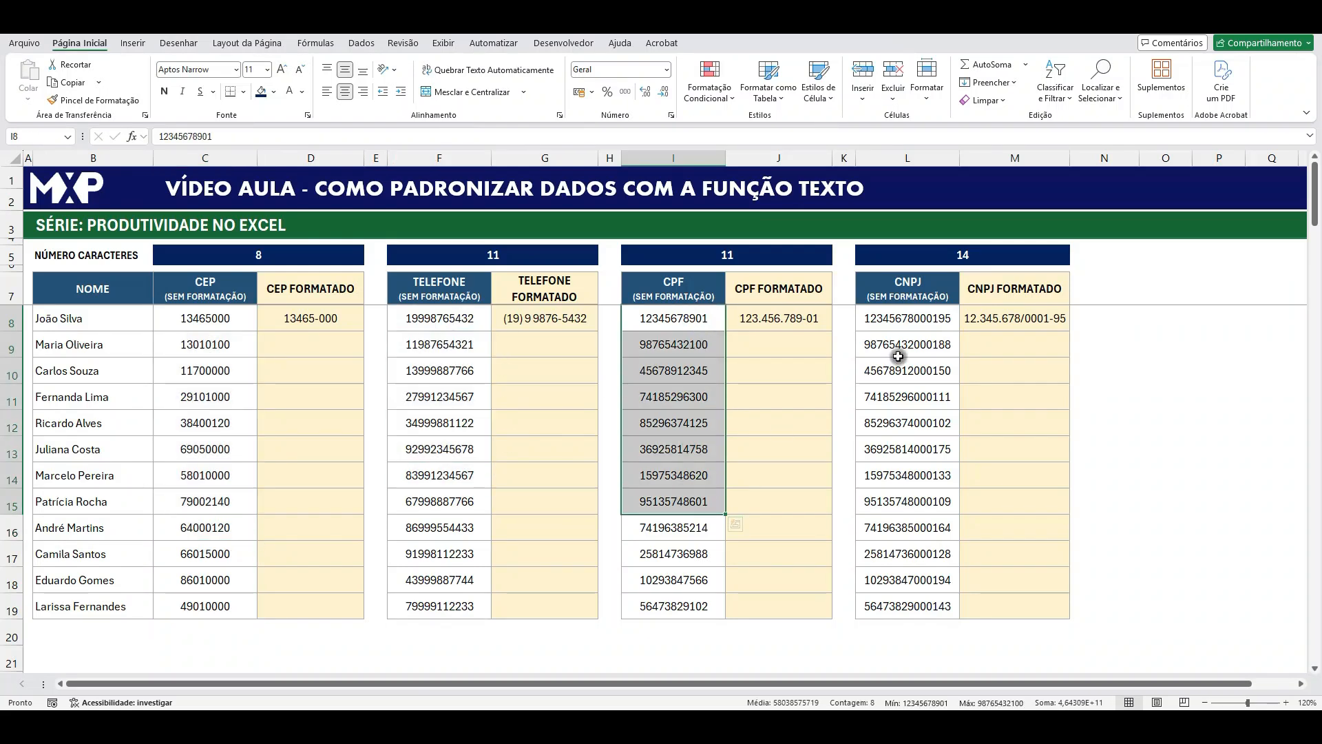
drag(918, 323, 906, 480)
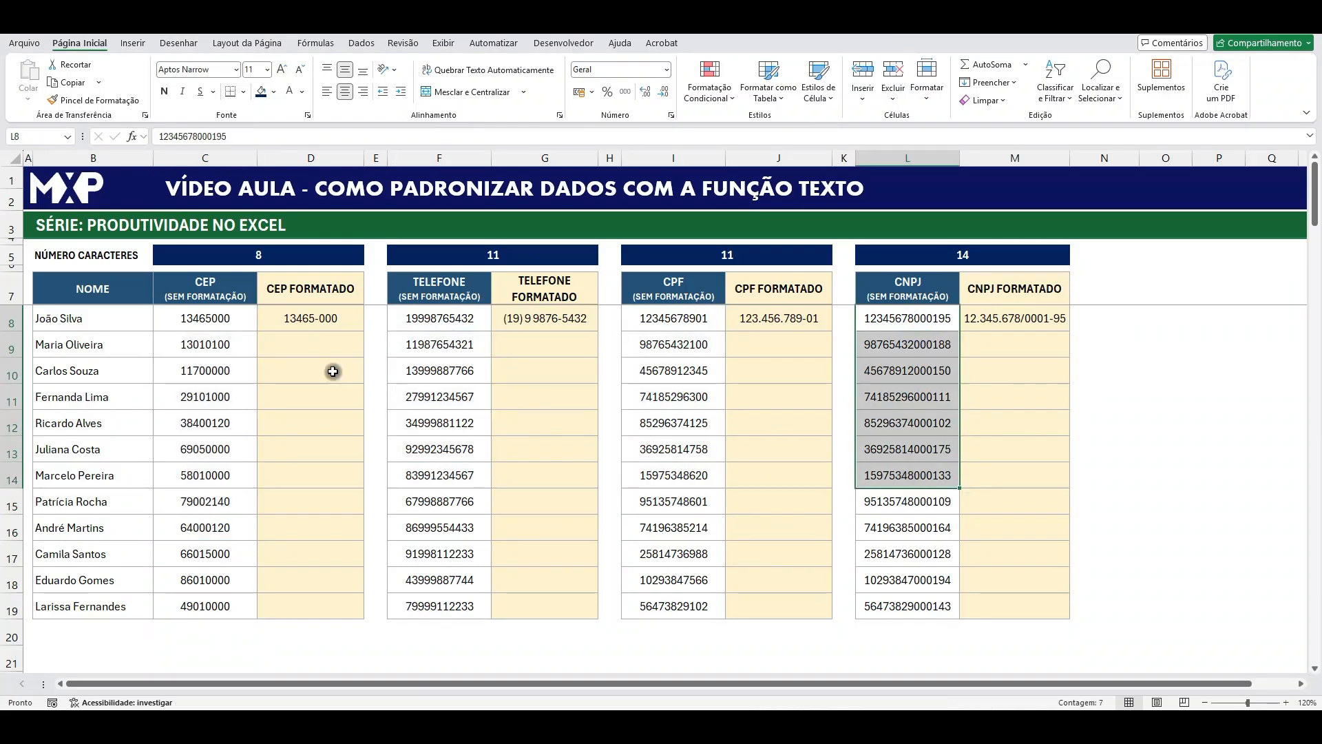
drag(215, 342, 213, 479)
drag(453, 349, 455, 472)
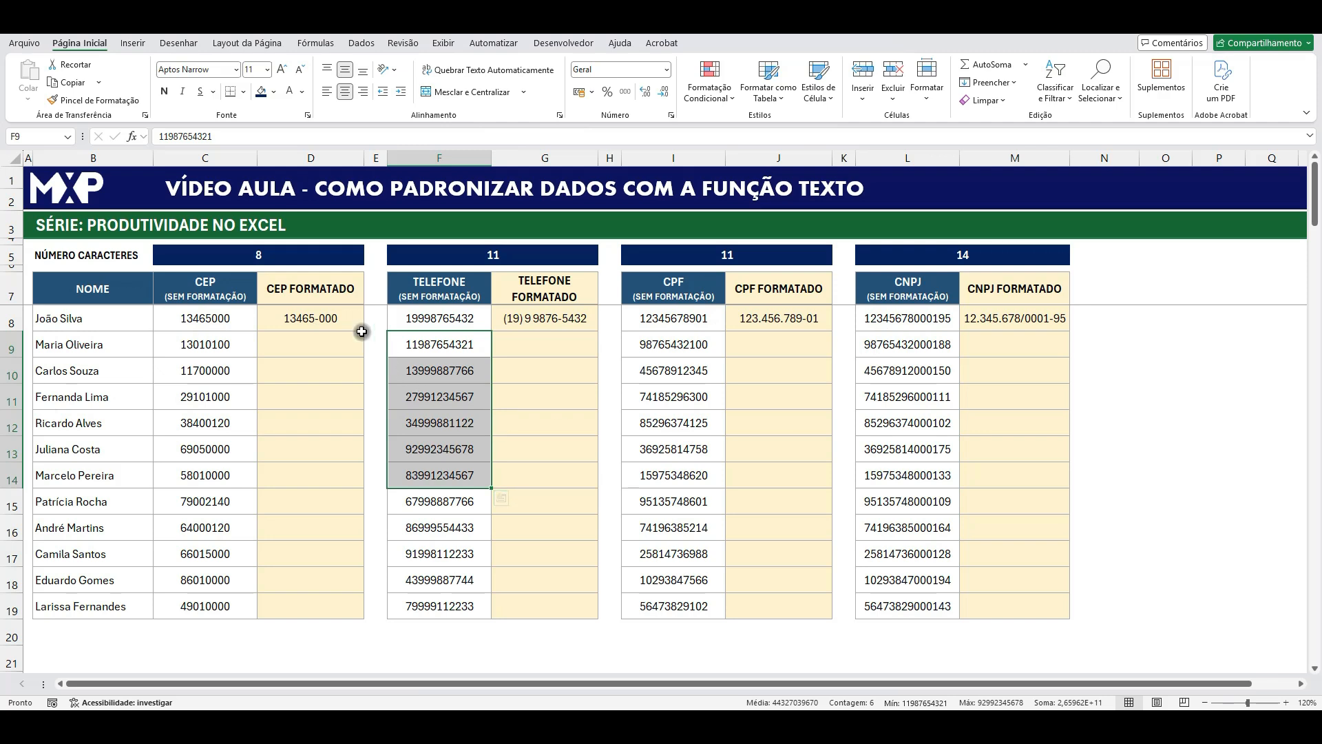
click(327, 322)
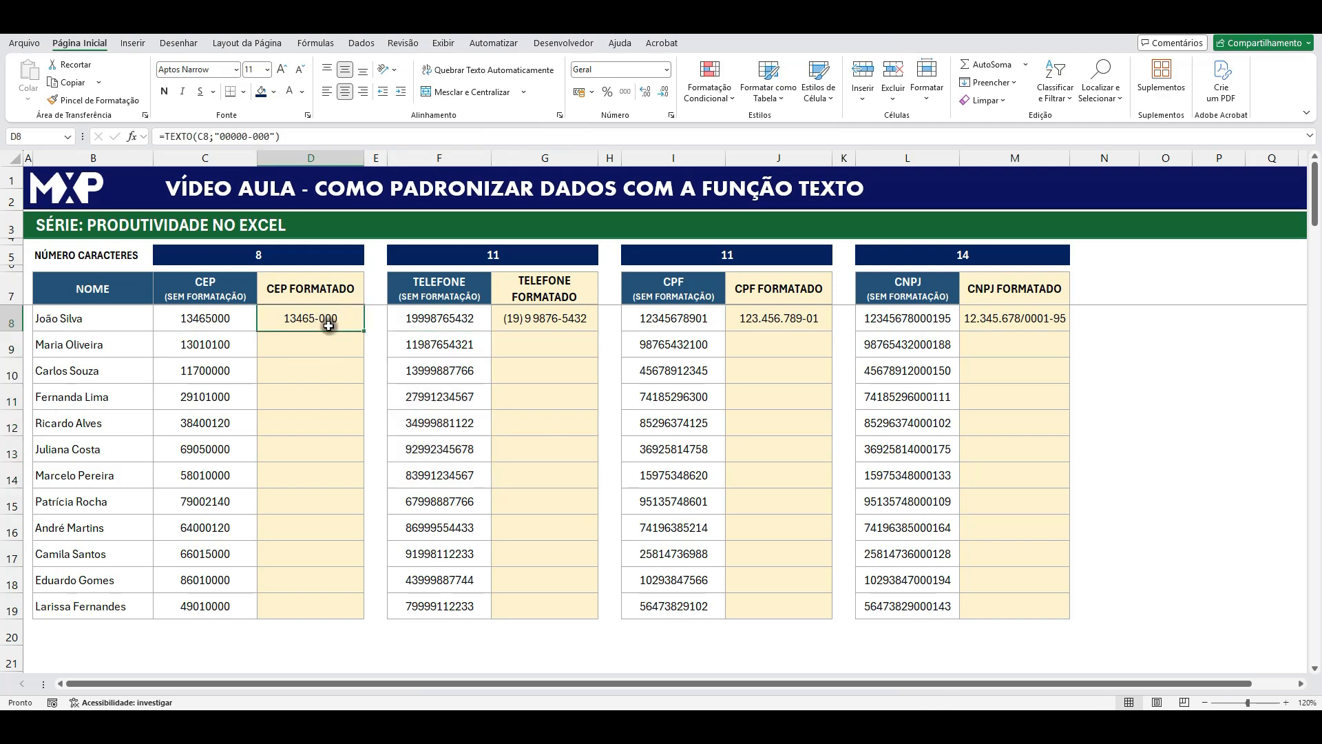
click(555, 323)
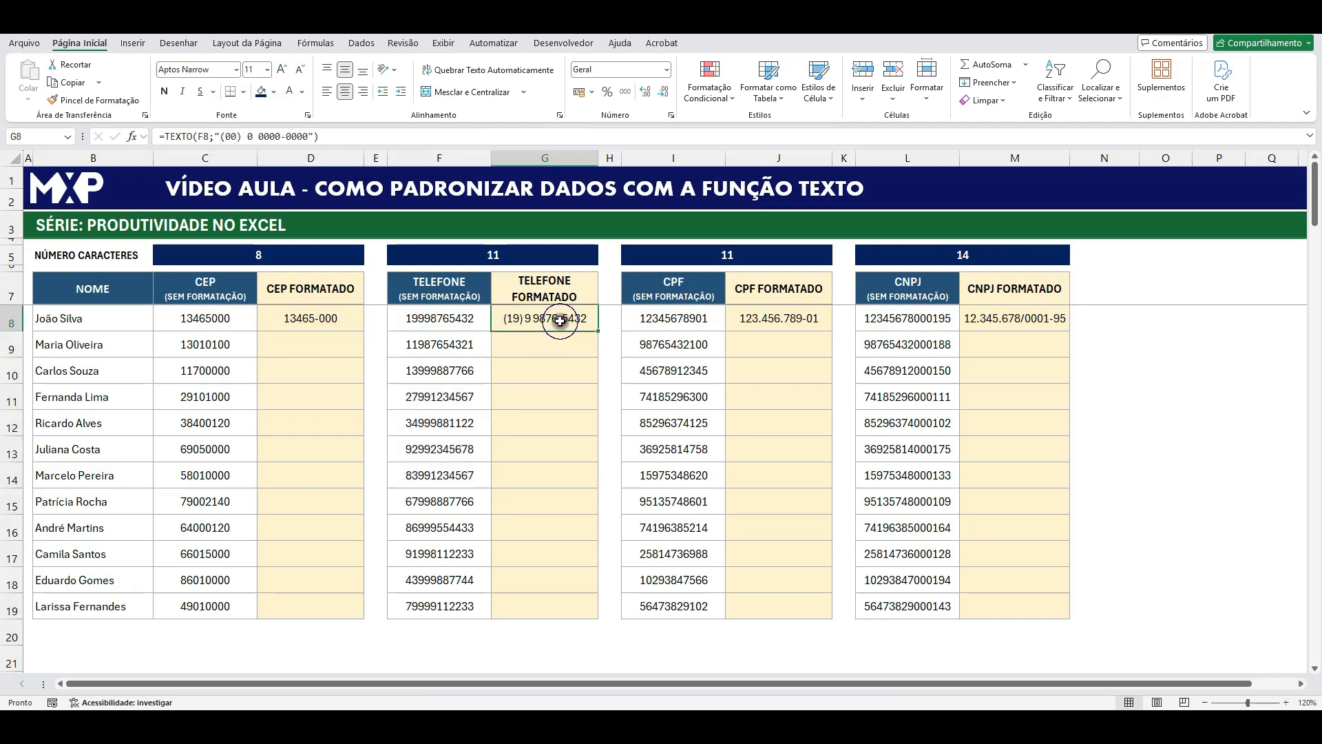
click(804, 318)
click(1007, 322)
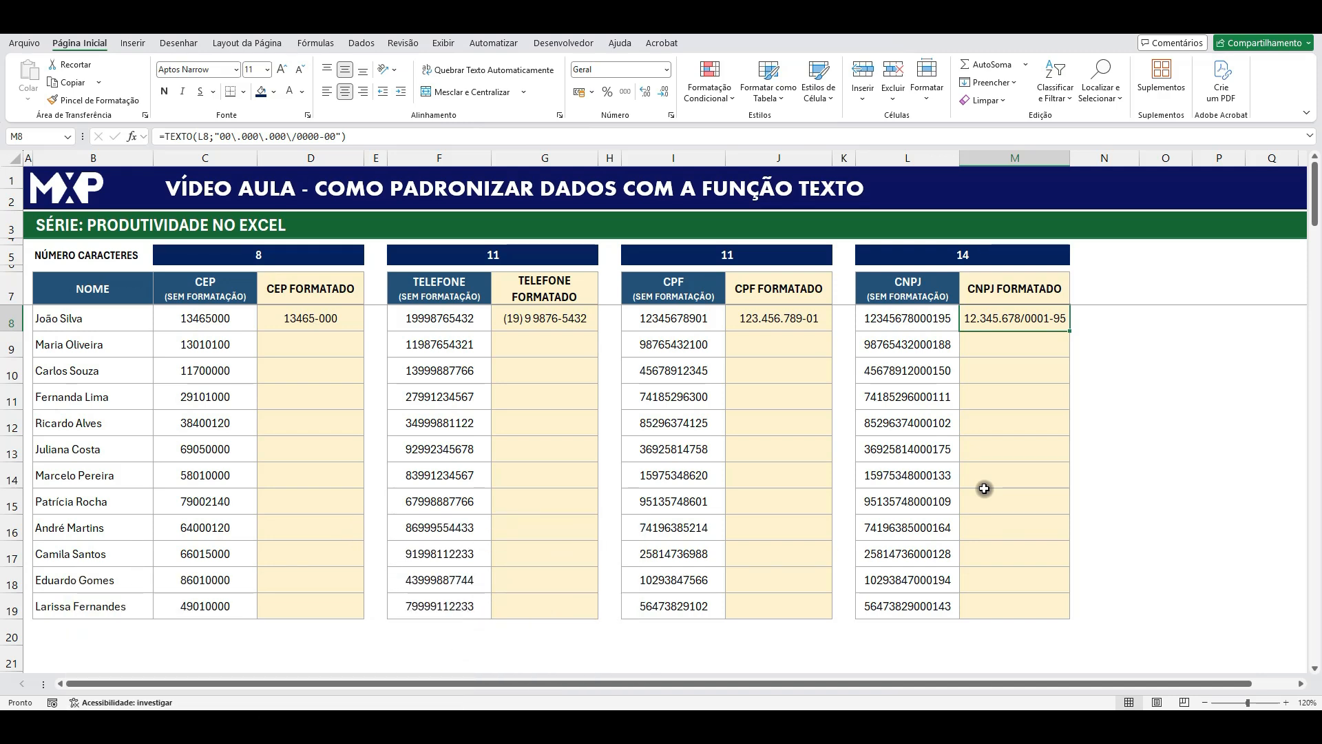
click(987, 489)
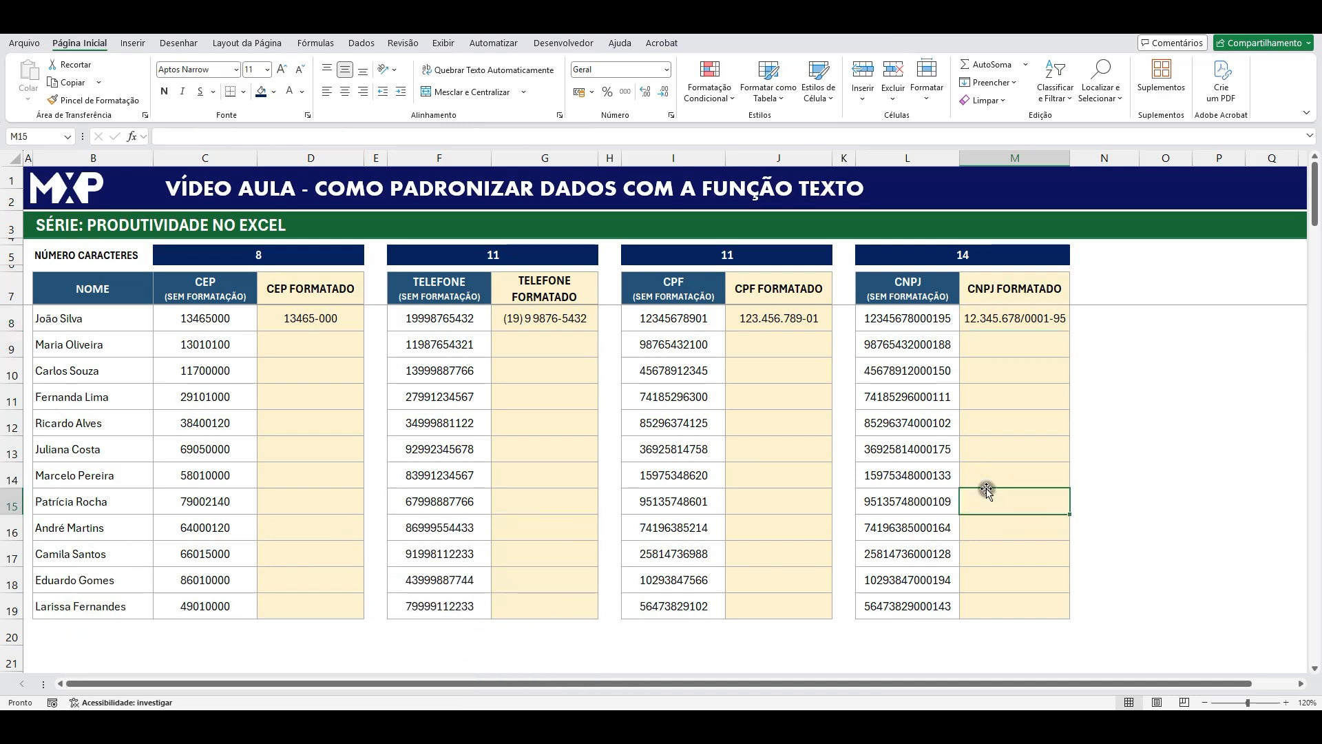
Step: Inspect the character-count formulas above the CEP, telephone, CPF and CNPJ columns in row 5
click(207, 340)
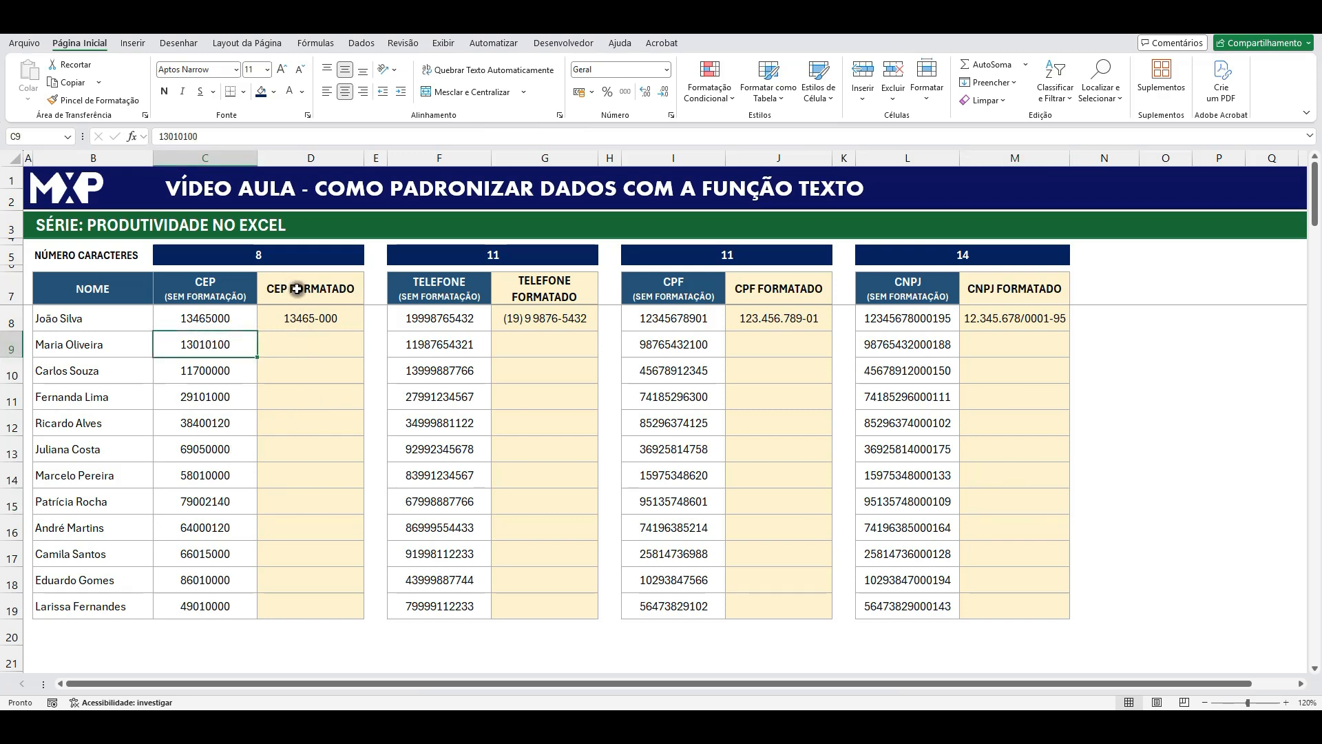
click(292, 258)
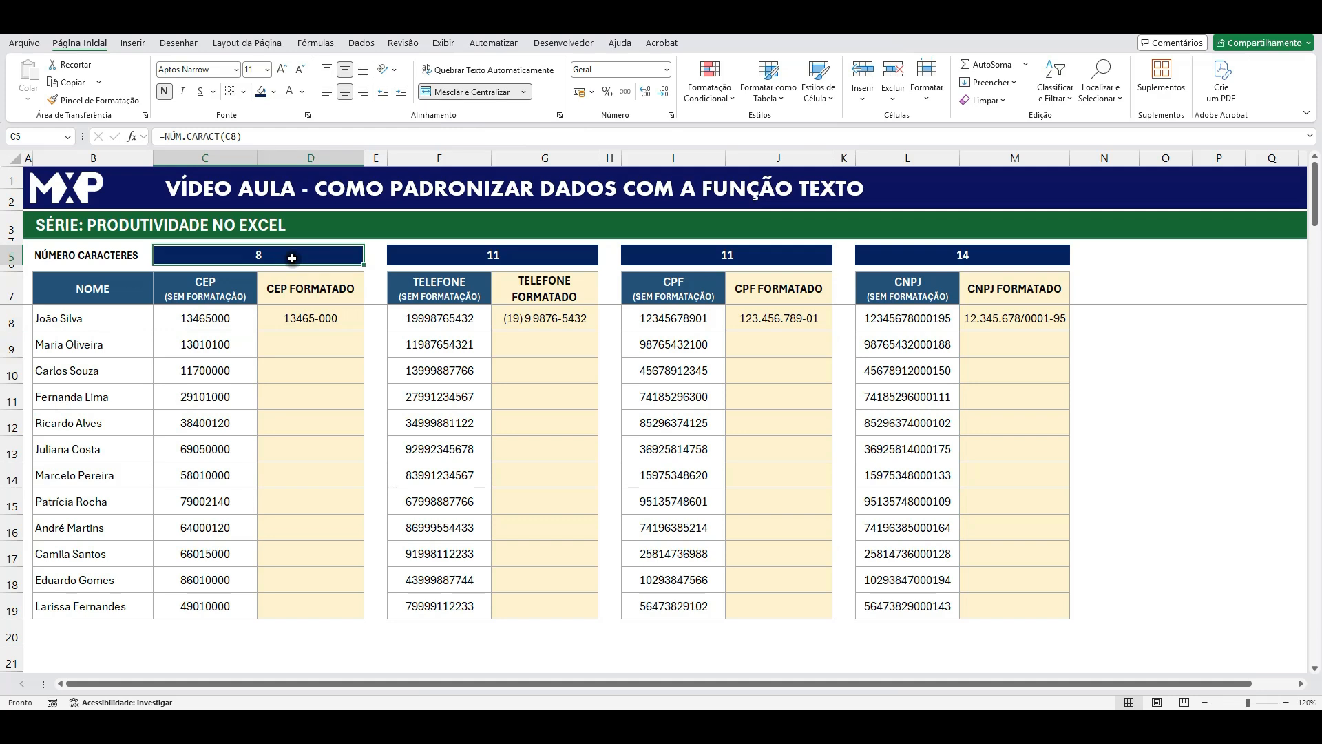
double_click(266, 256)
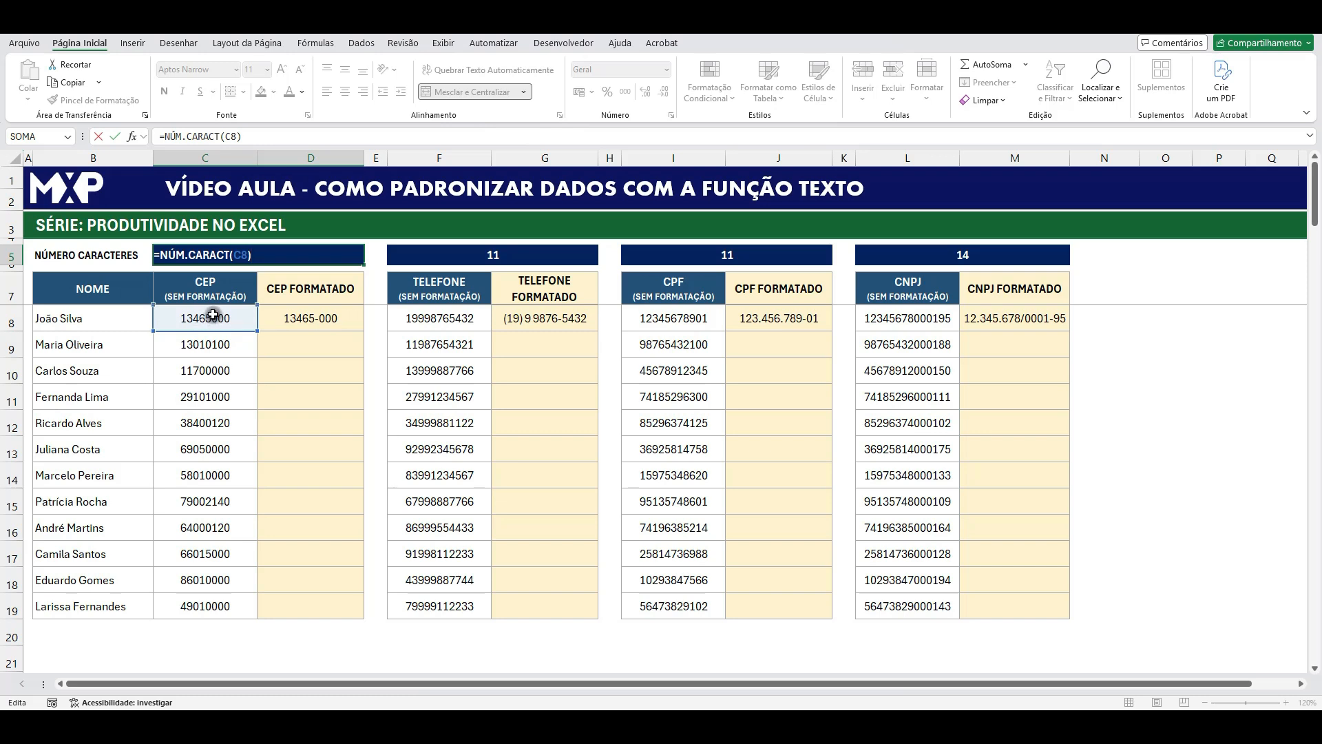
key(Escape)
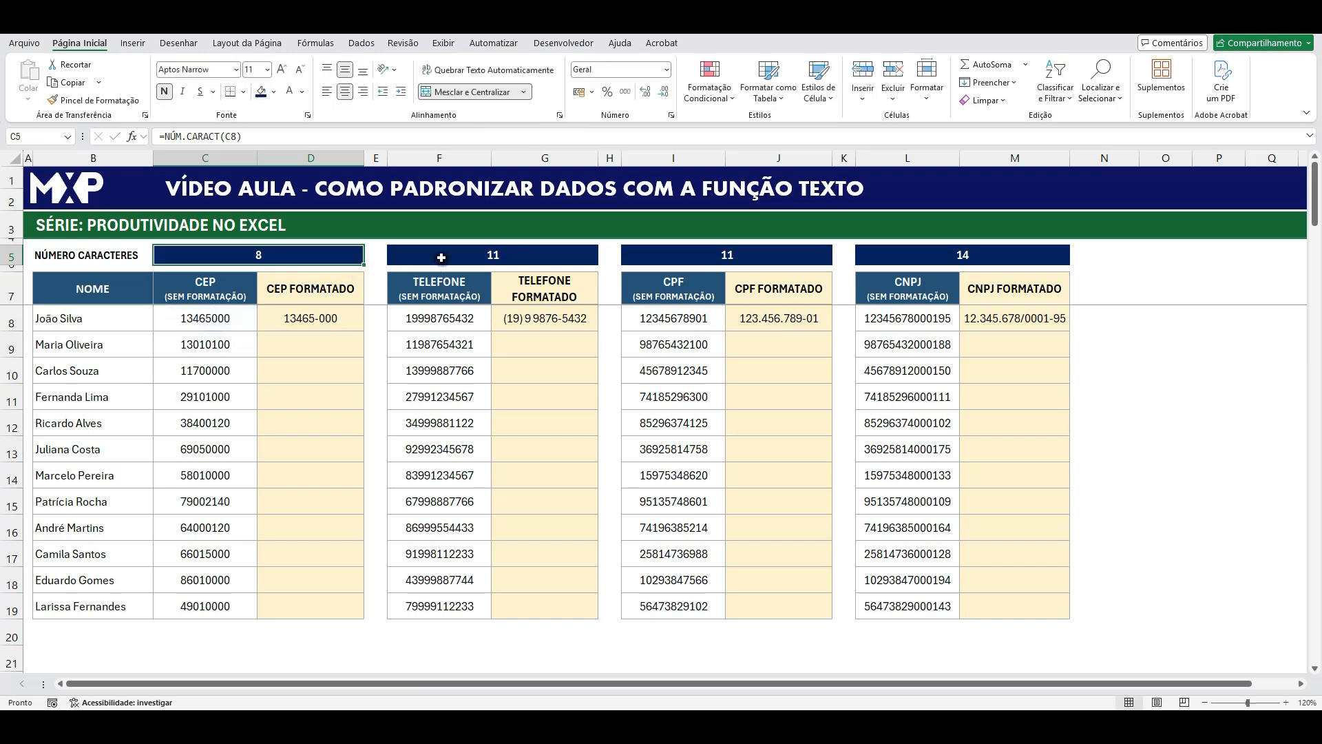
double_click(441, 258)
key(Escape)
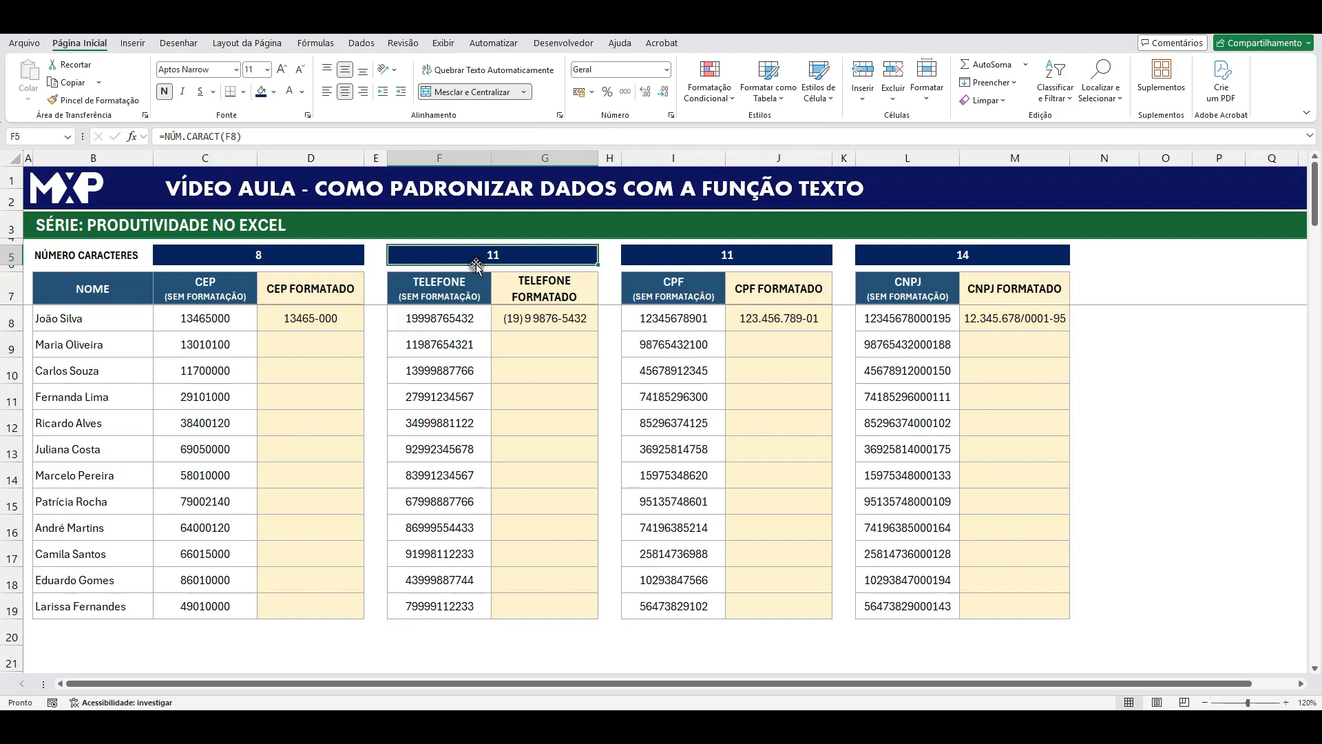
click(291, 252)
click(460, 264)
click(682, 255)
click(935, 263)
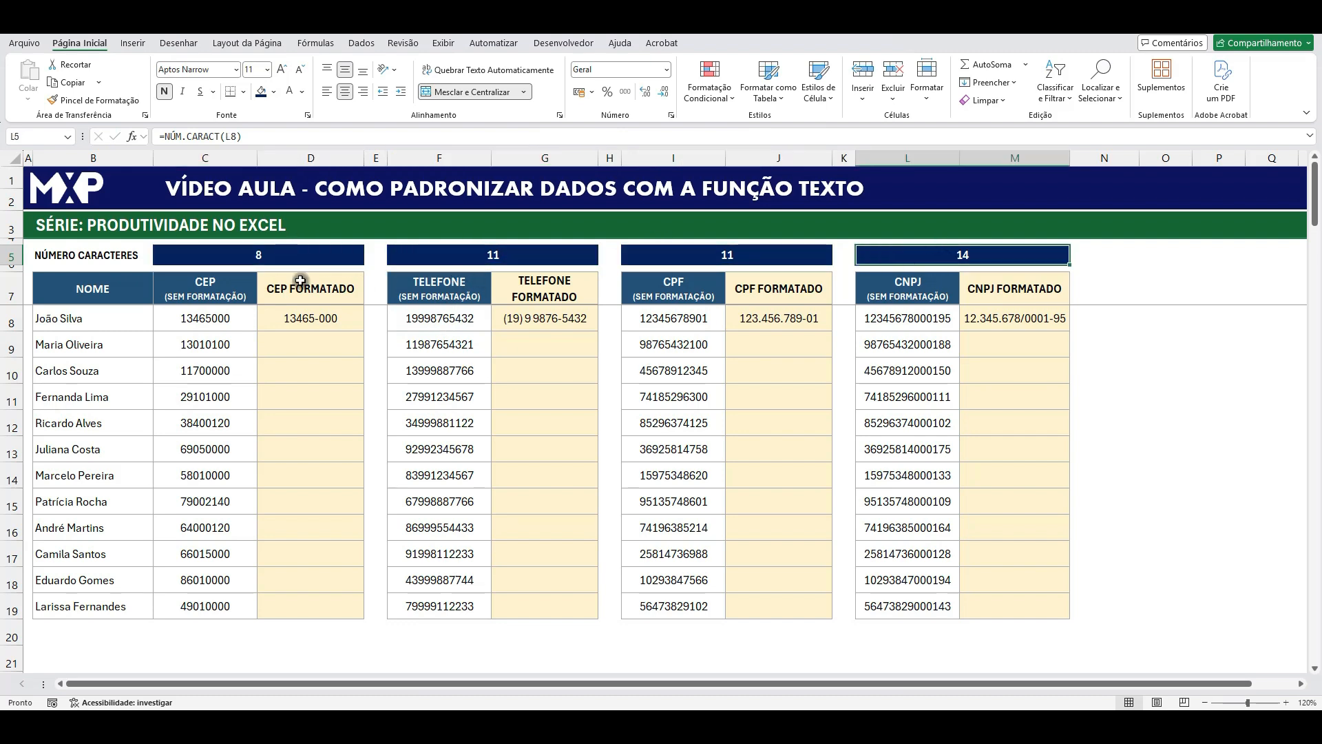
Step: Compare the character counts in row 5 with the first unformatted telephone, CPF and CNPJ entries in row 8
click(276, 255)
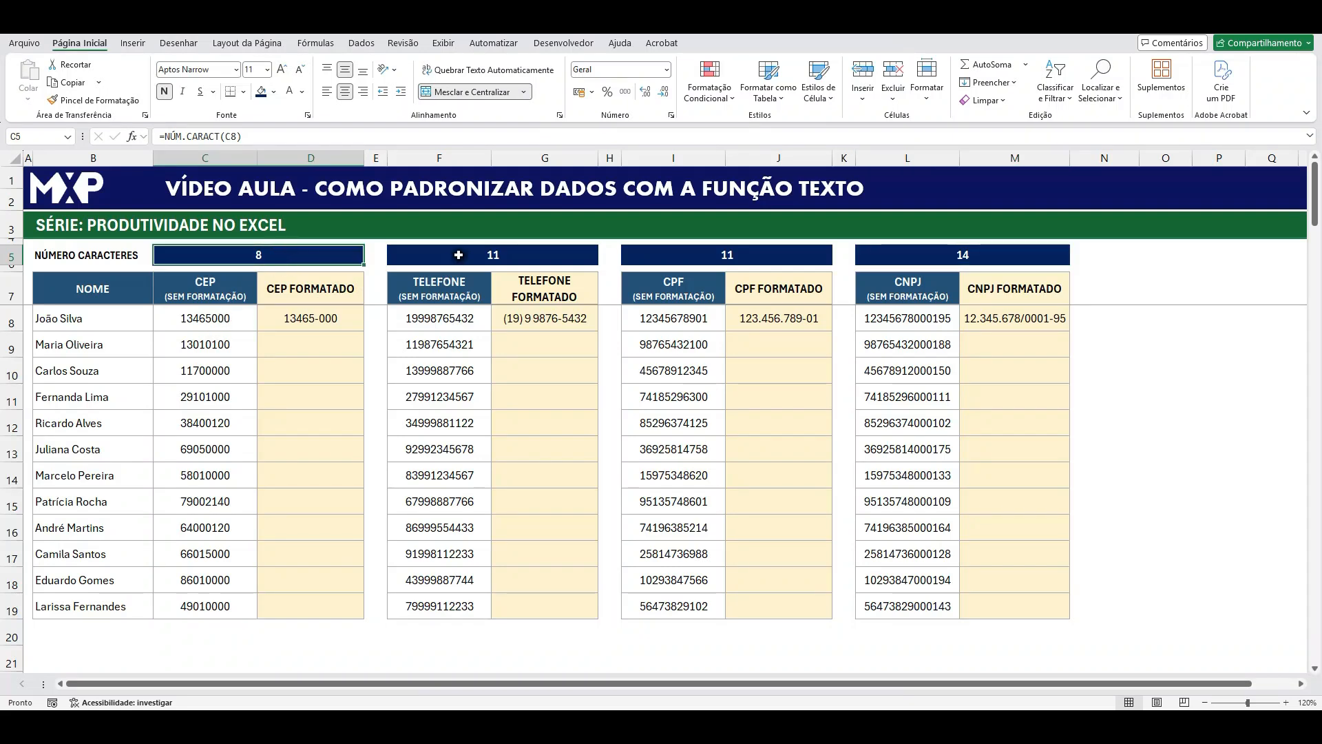
click(439, 319)
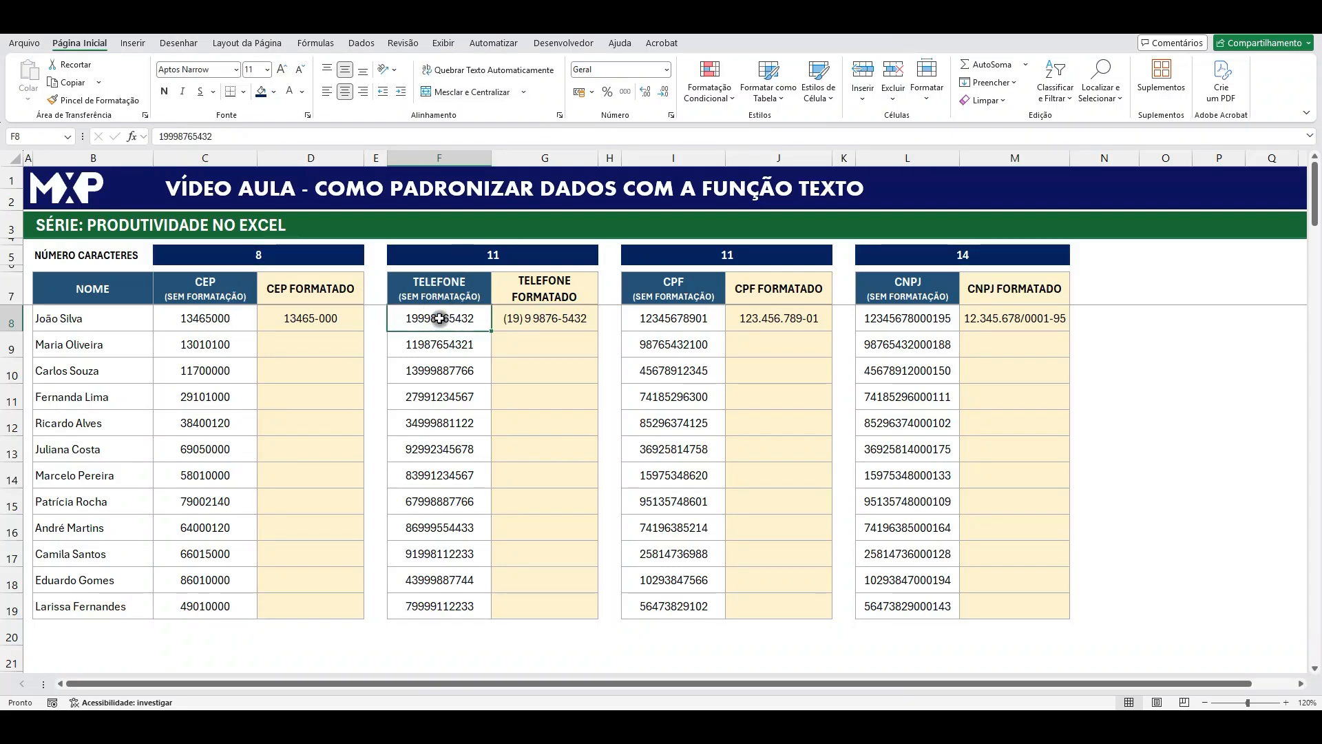
click(663, 261)
click(665, 317)
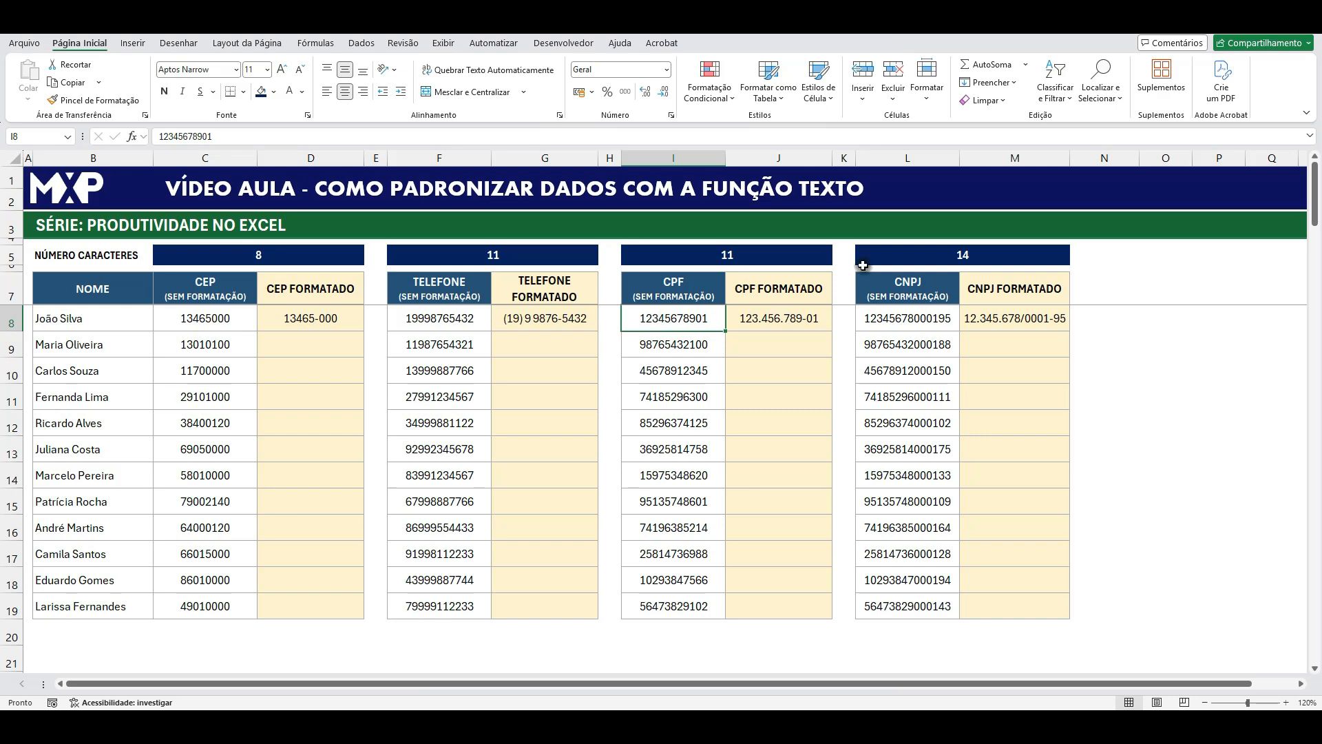
click(921, 255)
click(920, 317)
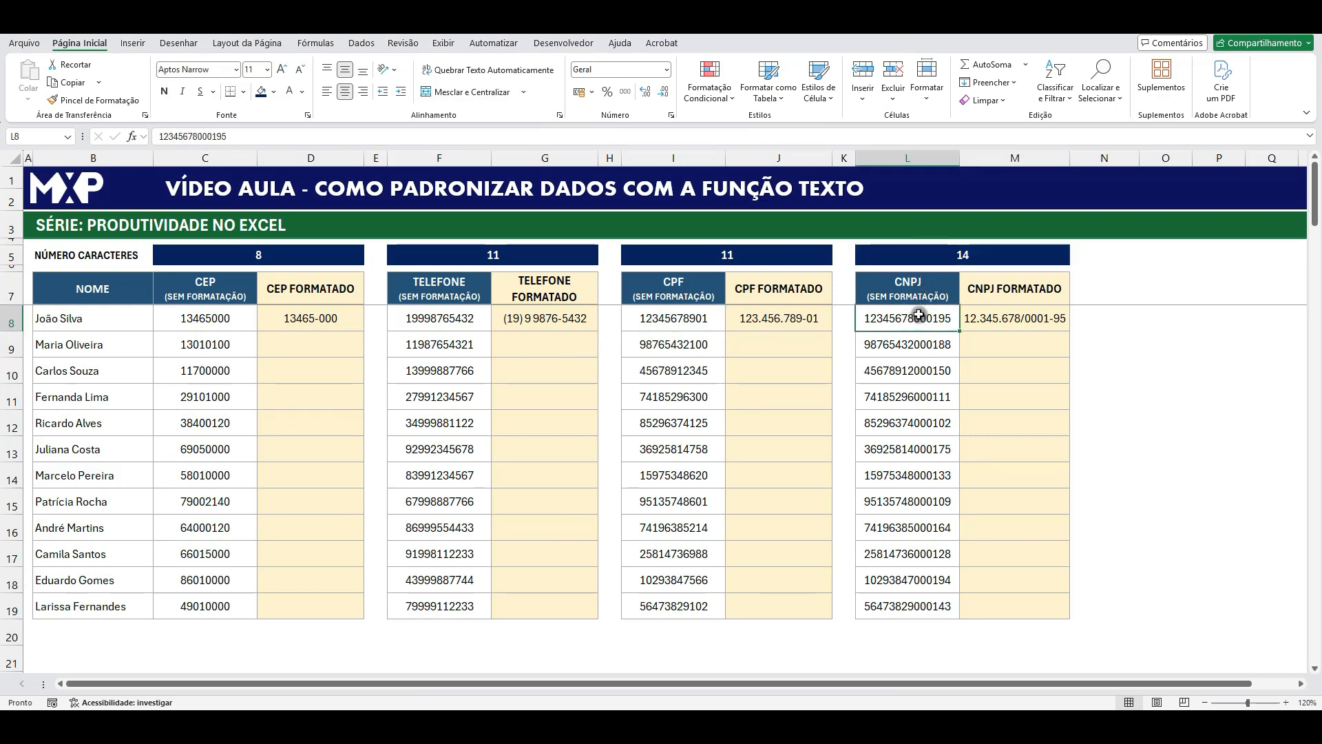
click(314, 344)
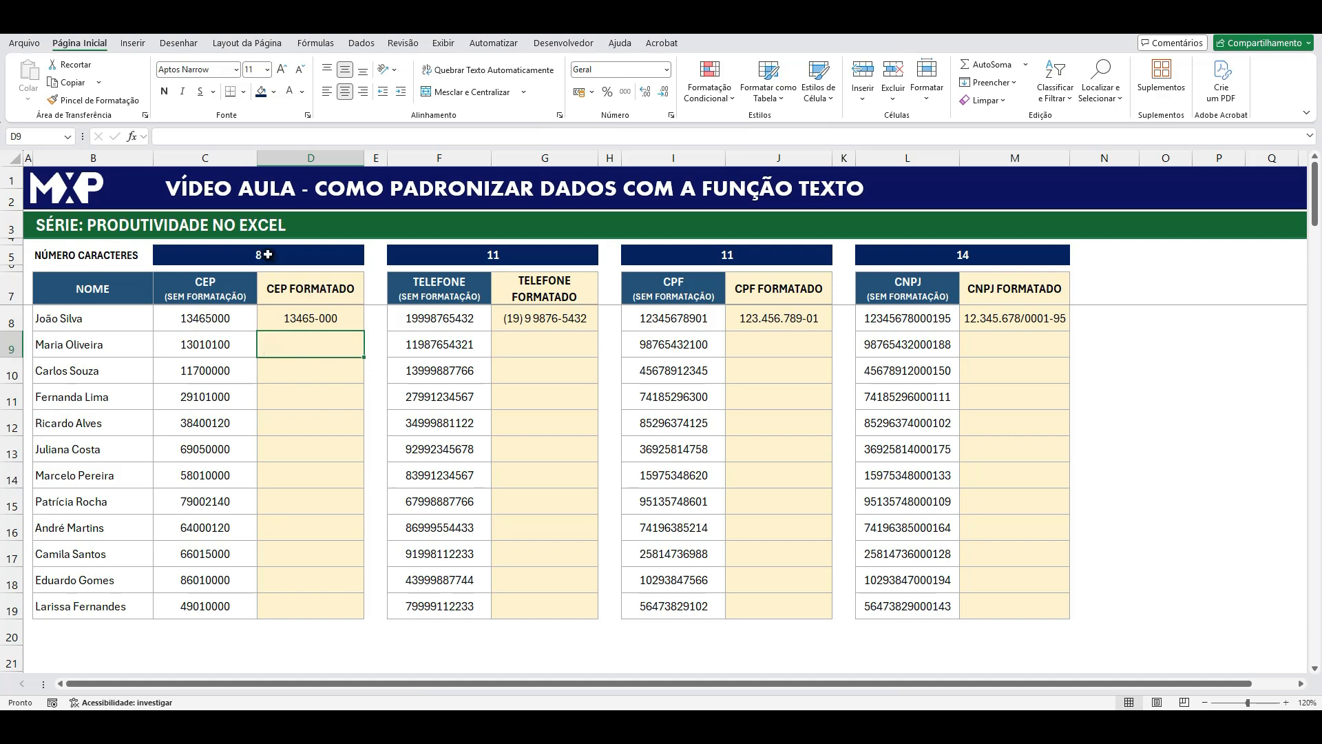
click(267, 255)
click(514, 256)
click(708, 256)
click(922, 256)
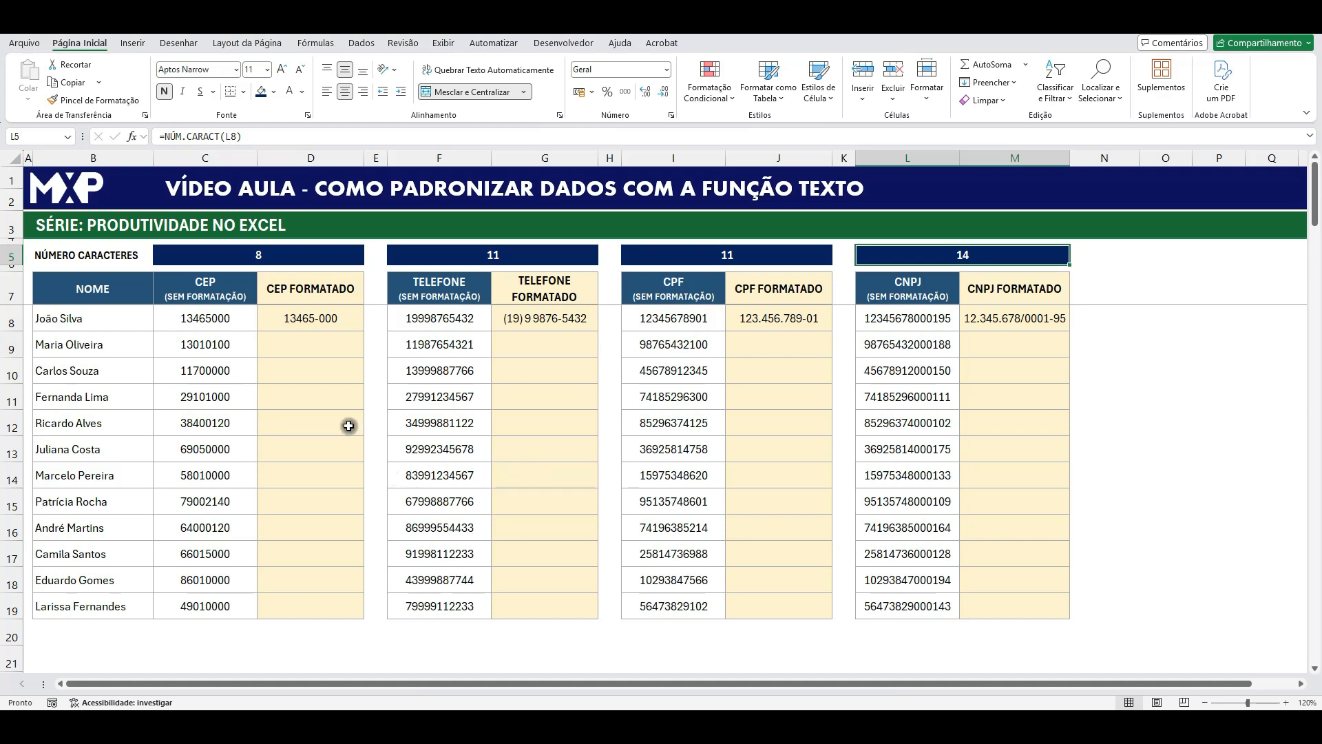
Step: Enter the formula =TEXTO(C9;"00000000") in D9 to format the CEP in C9 with eight zeros
click(315, 352)
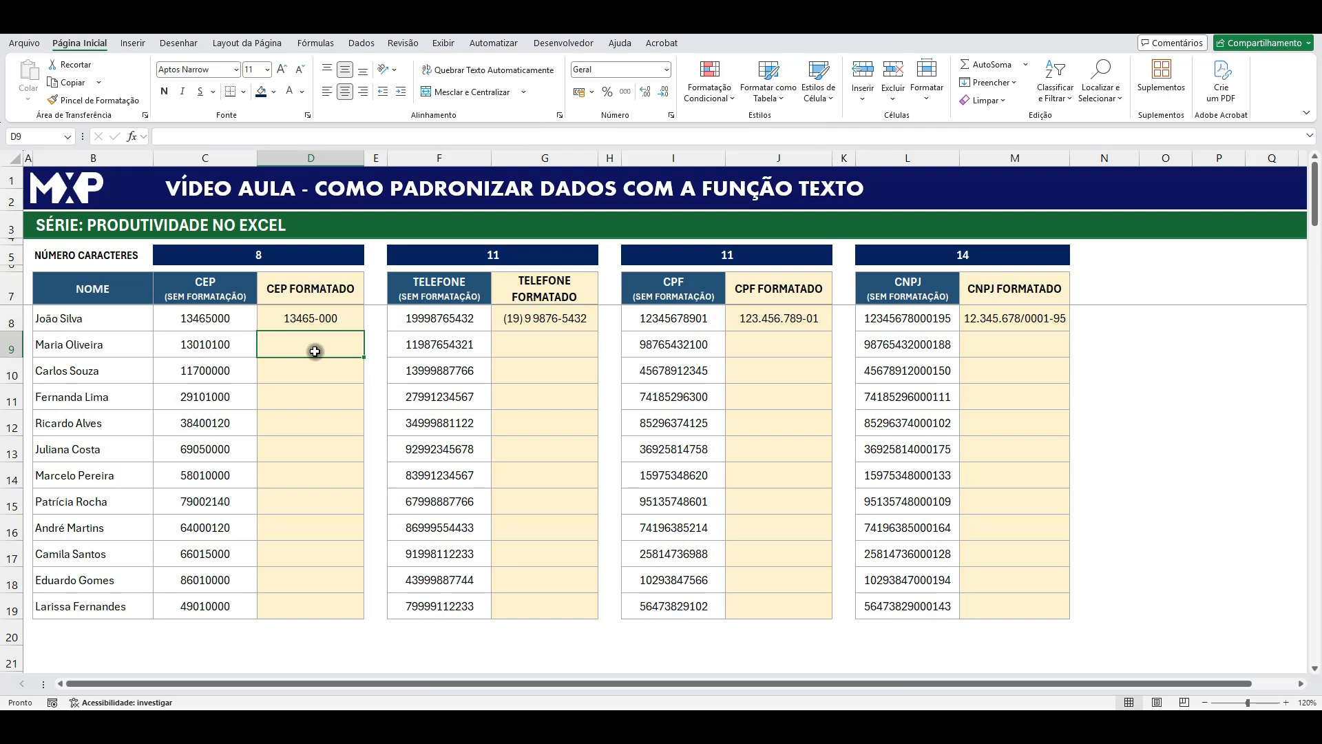
text(=TEXTO)
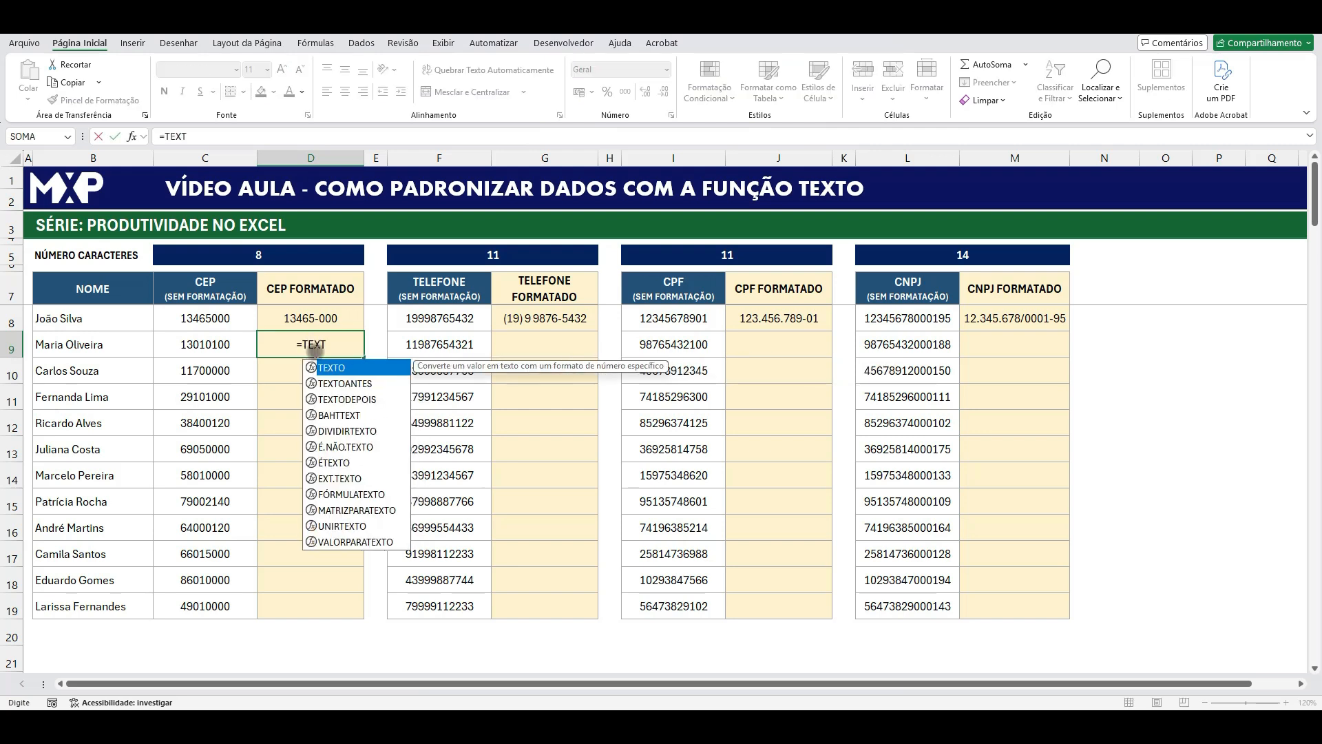
double_click(326, 369)
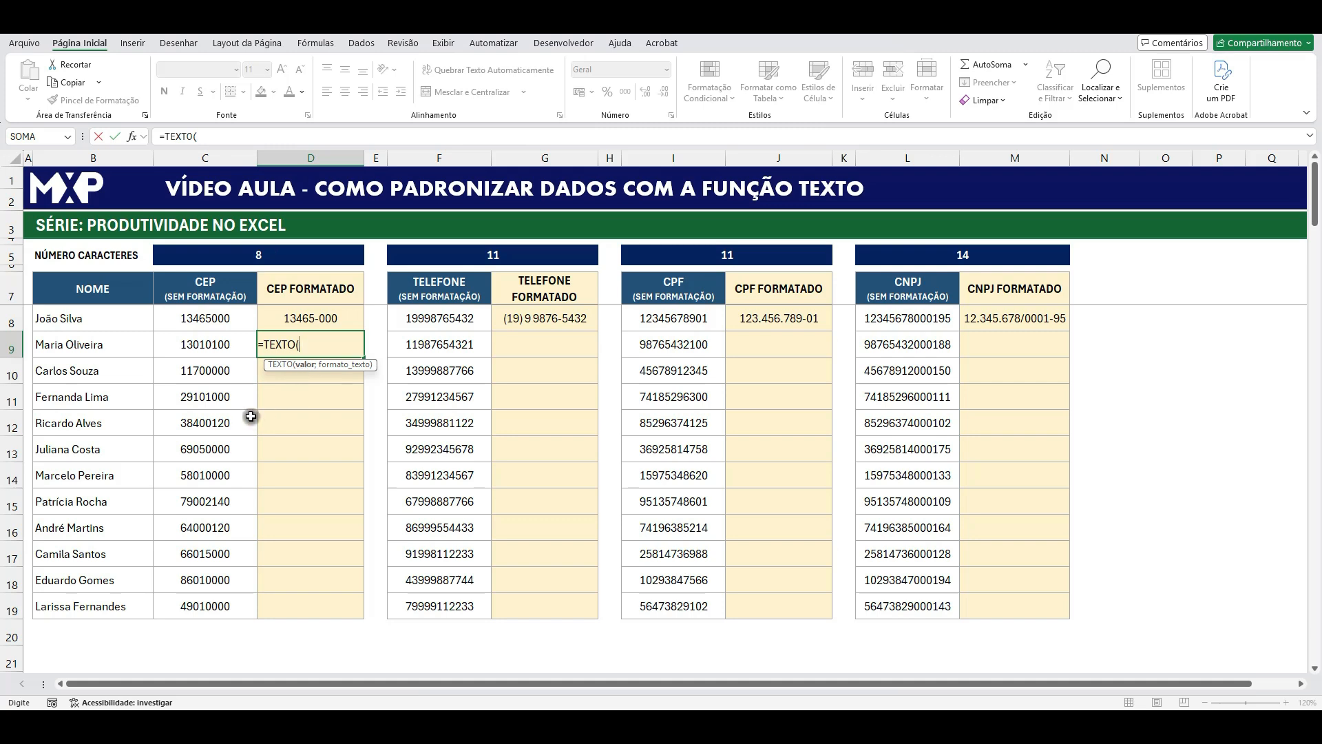
click(207, 345)
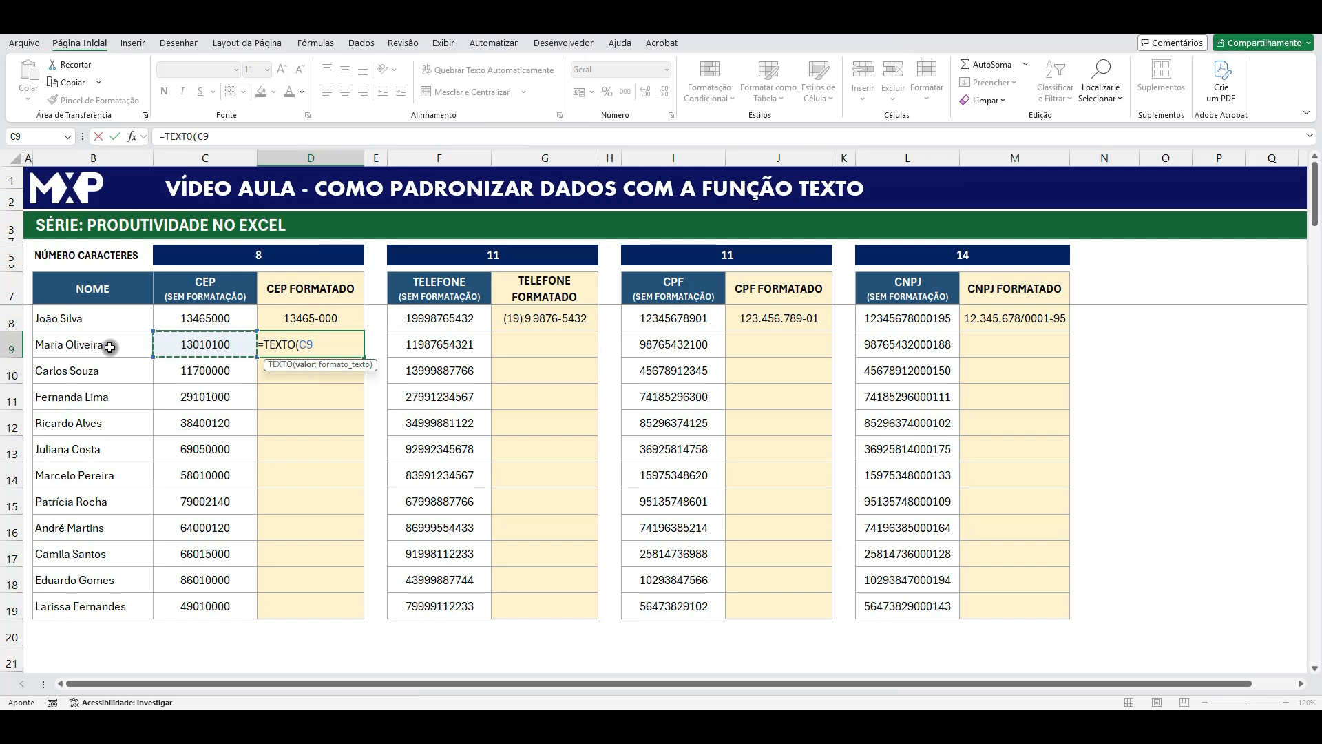
text(;)
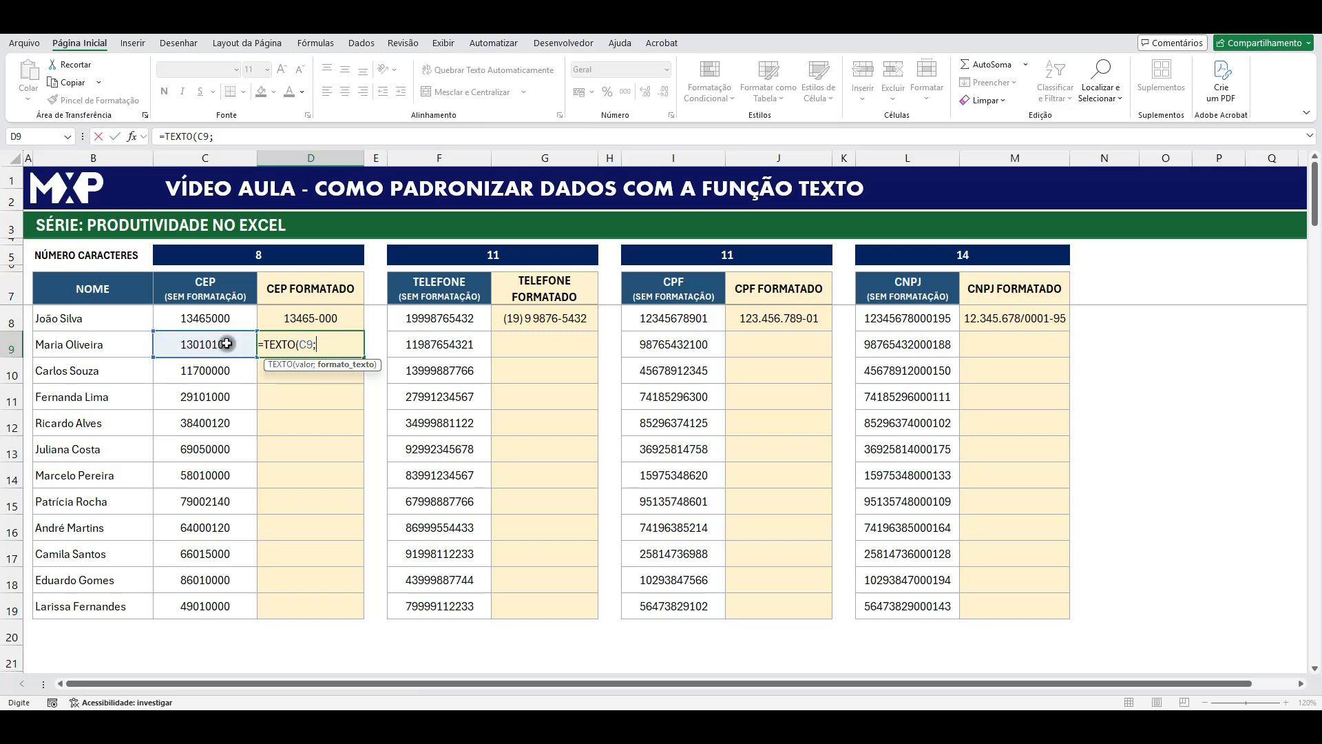
text("00000)
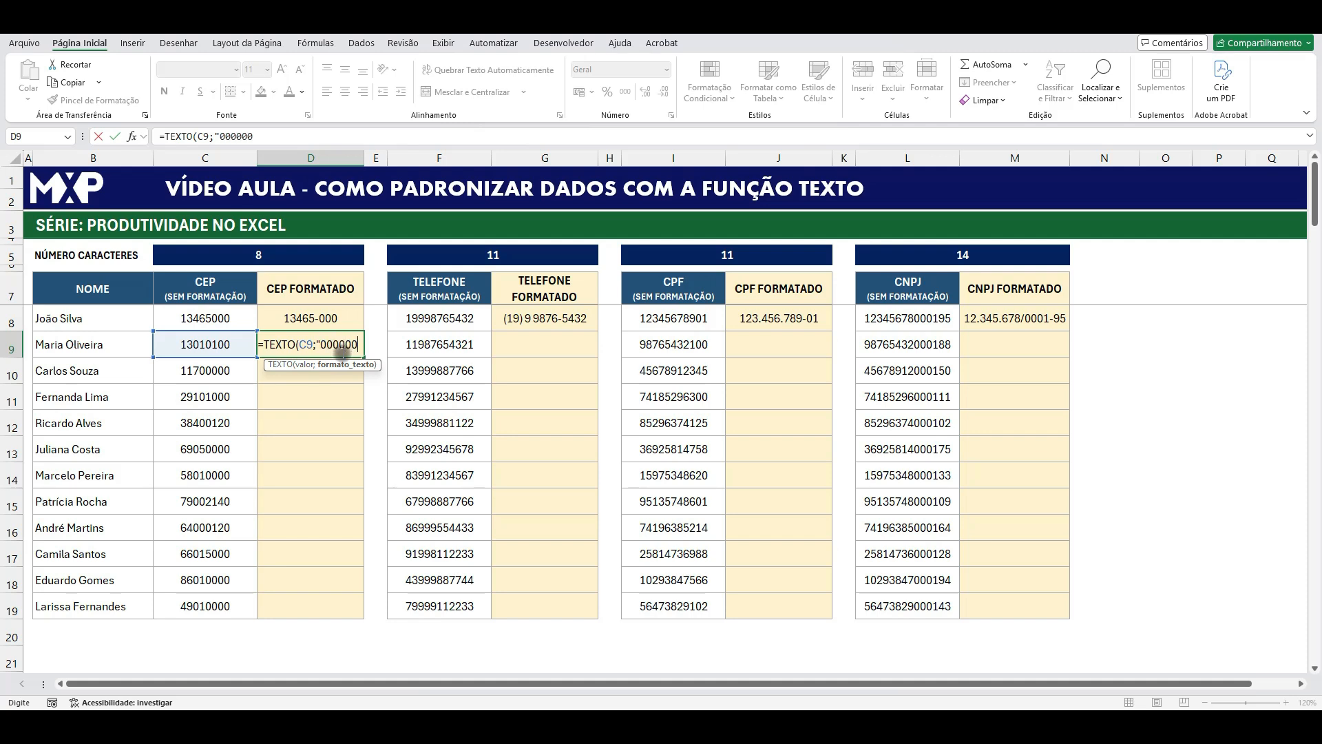
text(00")
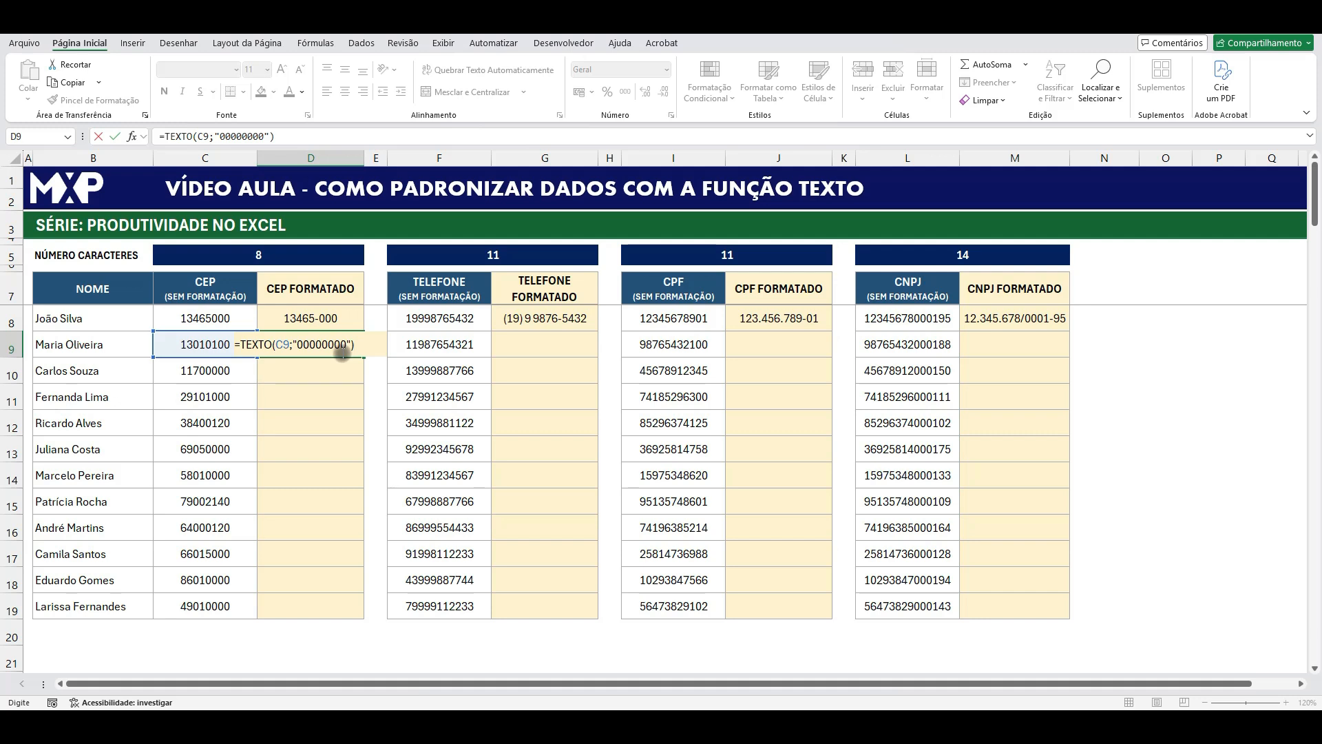
key(Return)
click(344, 348)
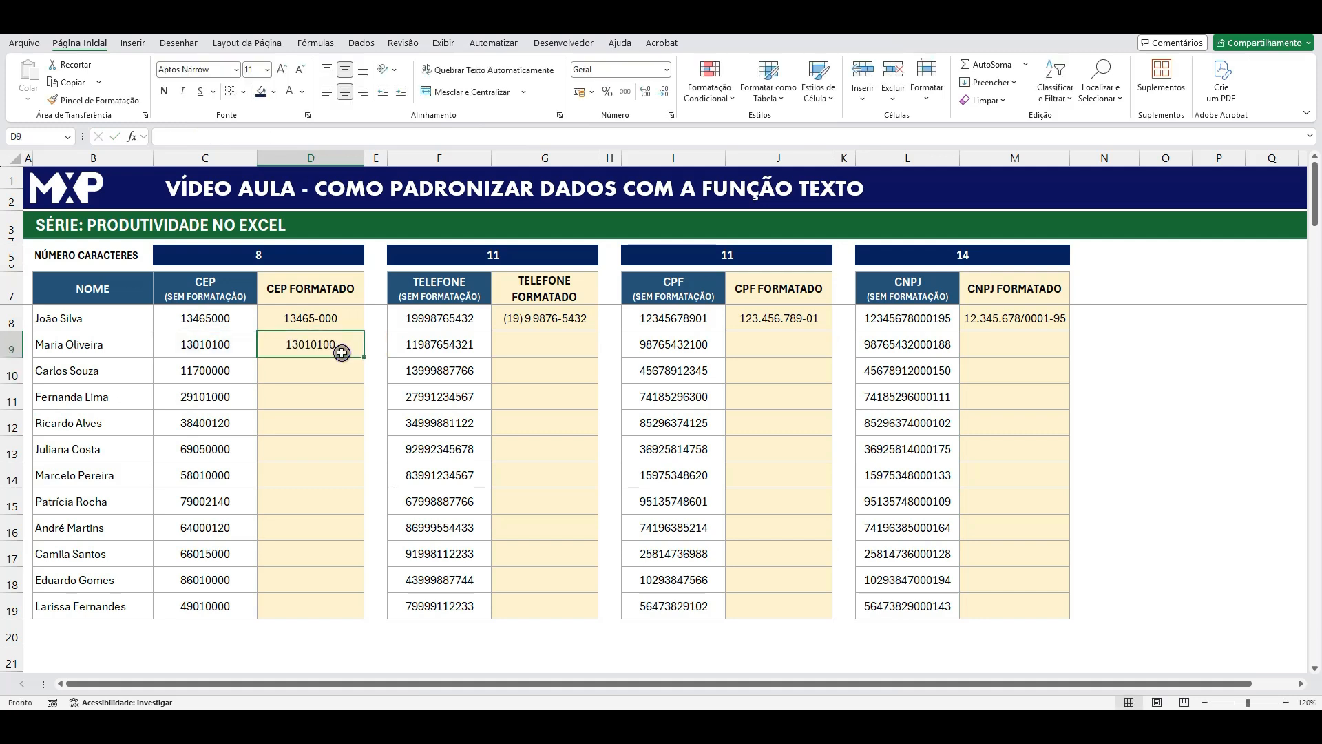
Step: Extend the format text in D9 to nine zeros, giving =TEXTO(C9;"000000000"), and compare it with the CEP in C9
click(227, 346)
click(305, 347)
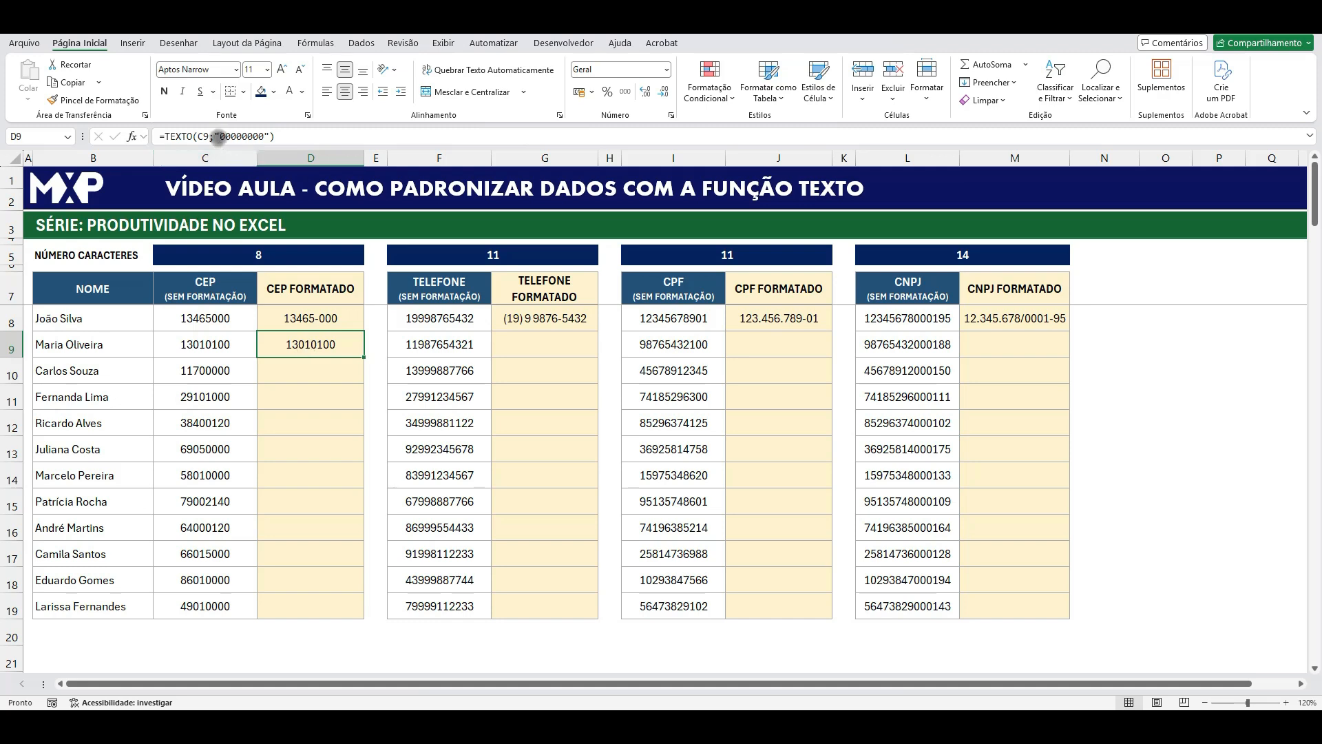
click(219, 137)
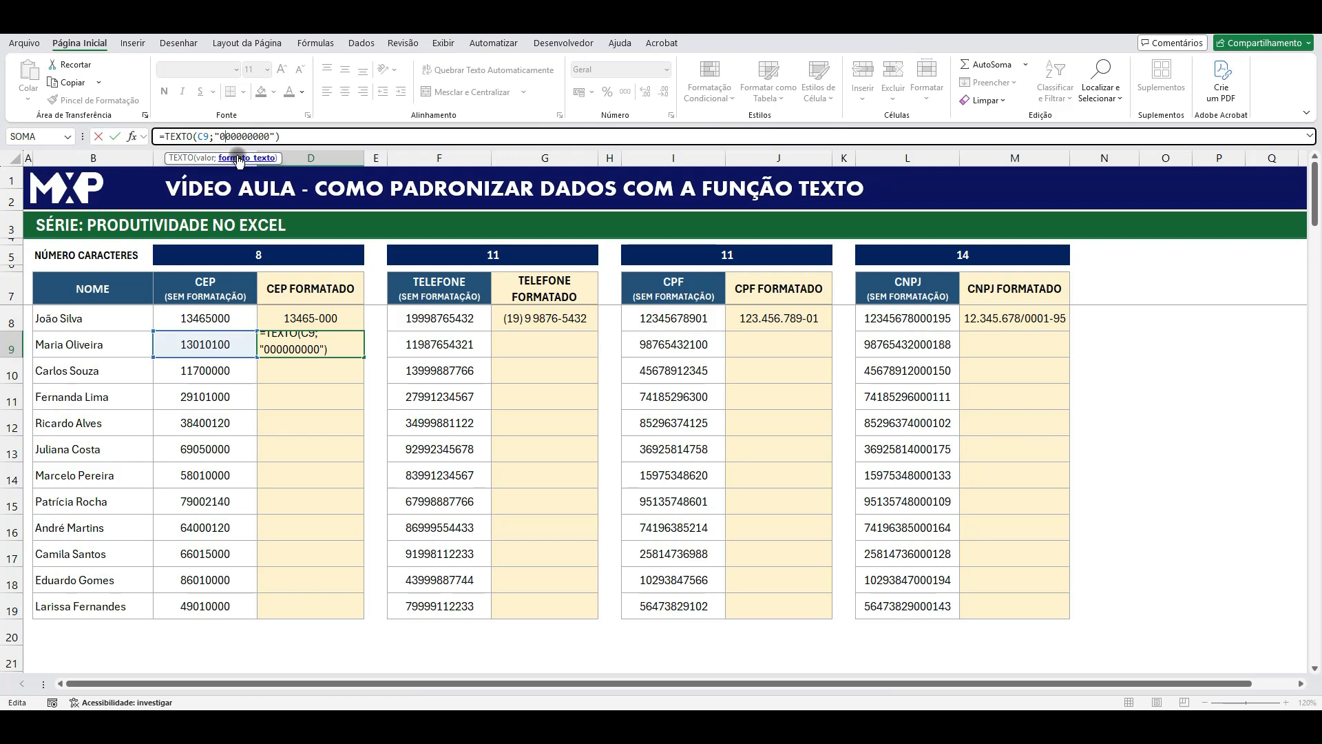
key(Return)
click(218, 345)
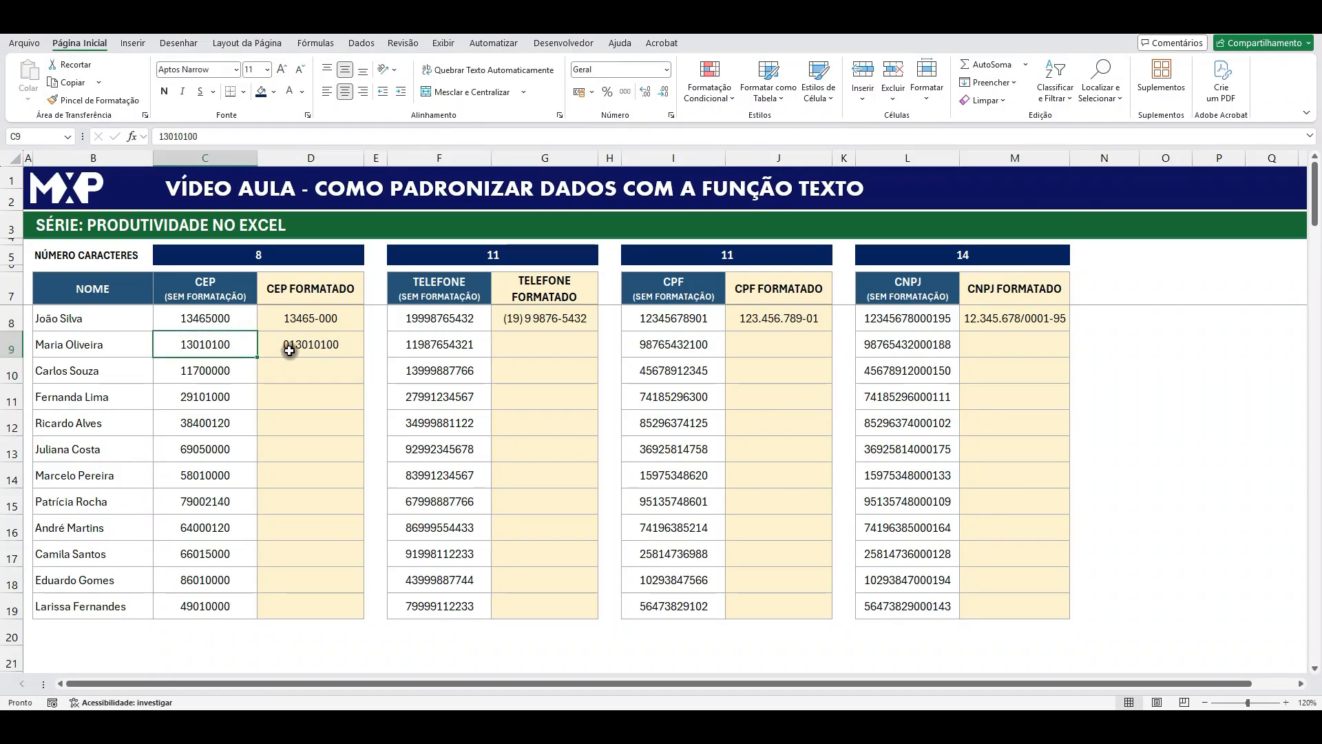
Step: Fill the D9 formula down through D19 and compare the formatted CEPs with the originals and the character count
click(334, 345)
drag(363, 357, 353, 616)
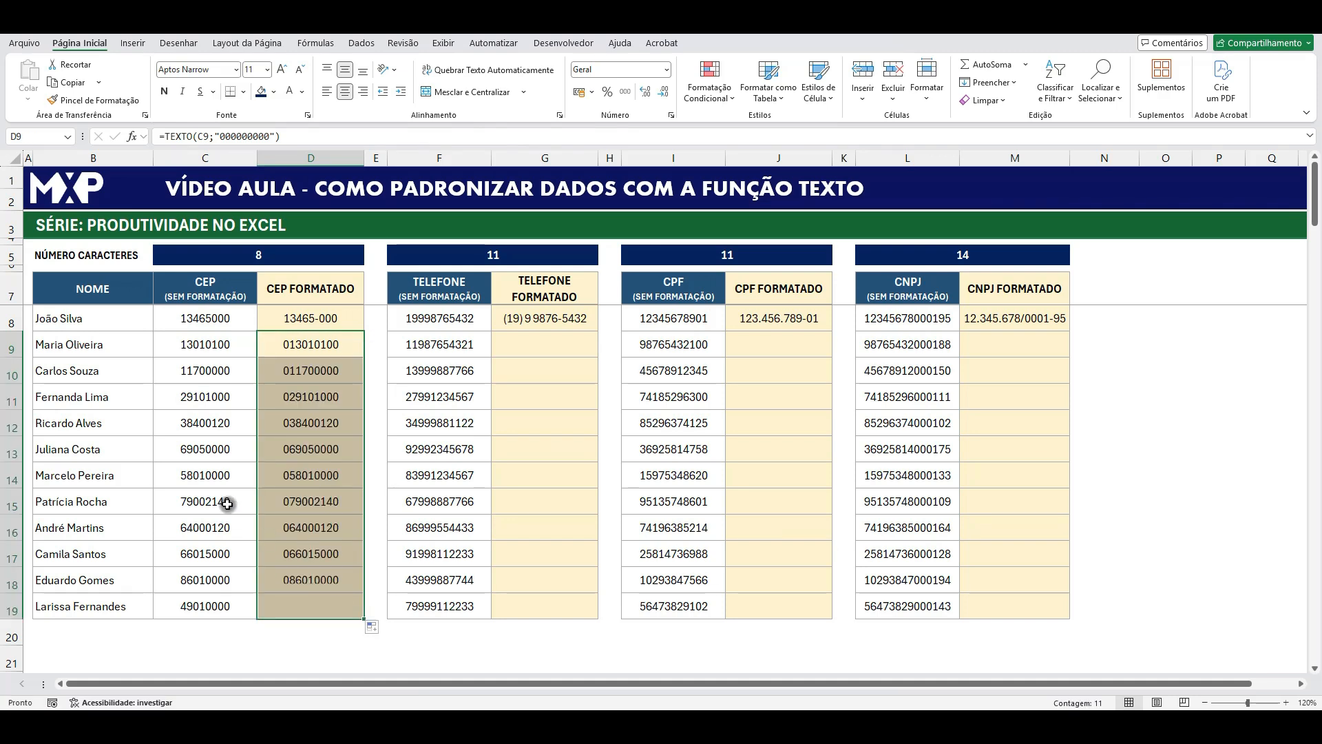
click(227, 504)
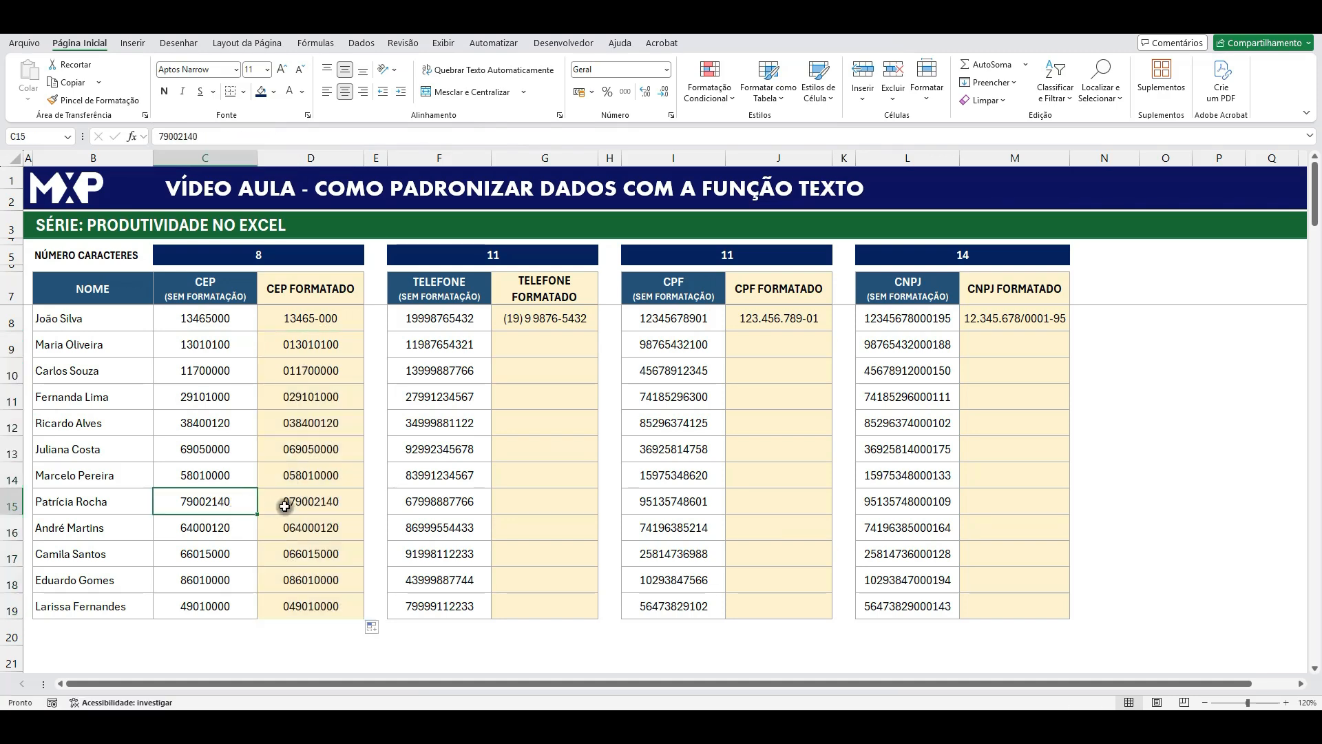
click(331, 347)
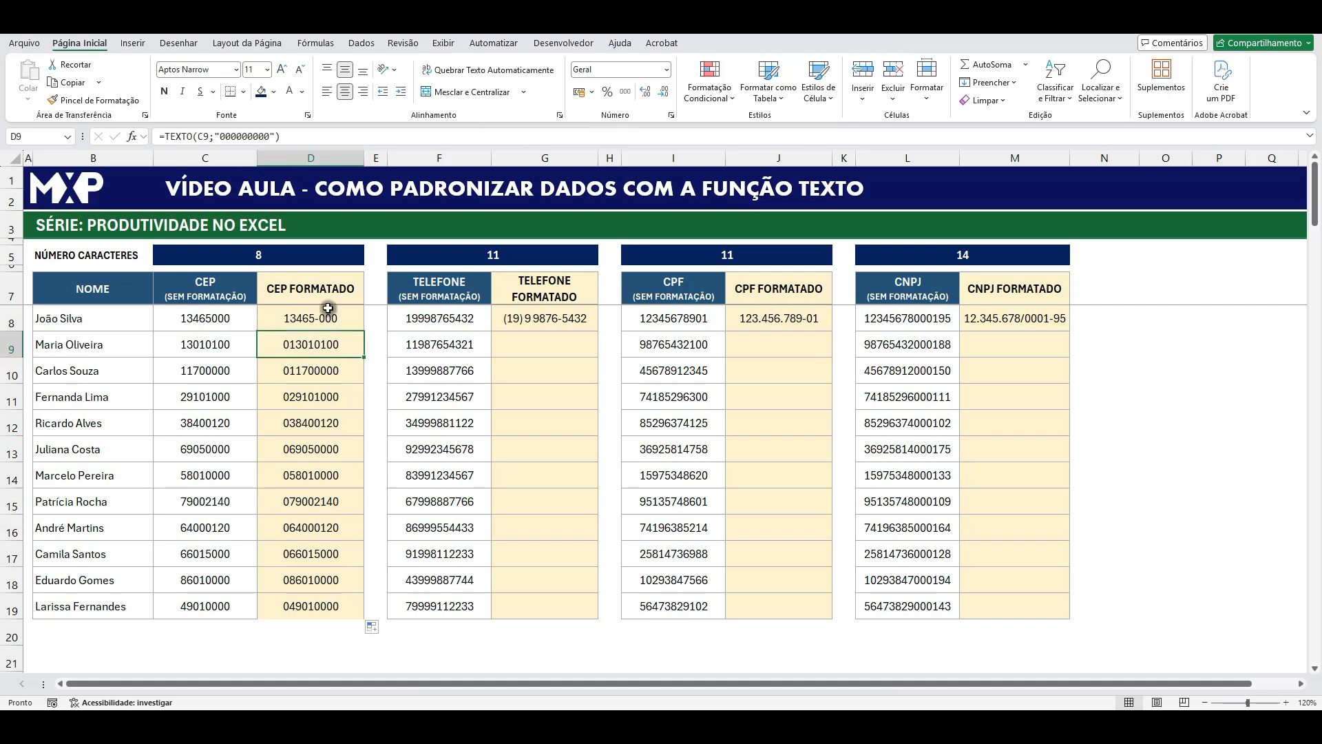
click(279, 257)
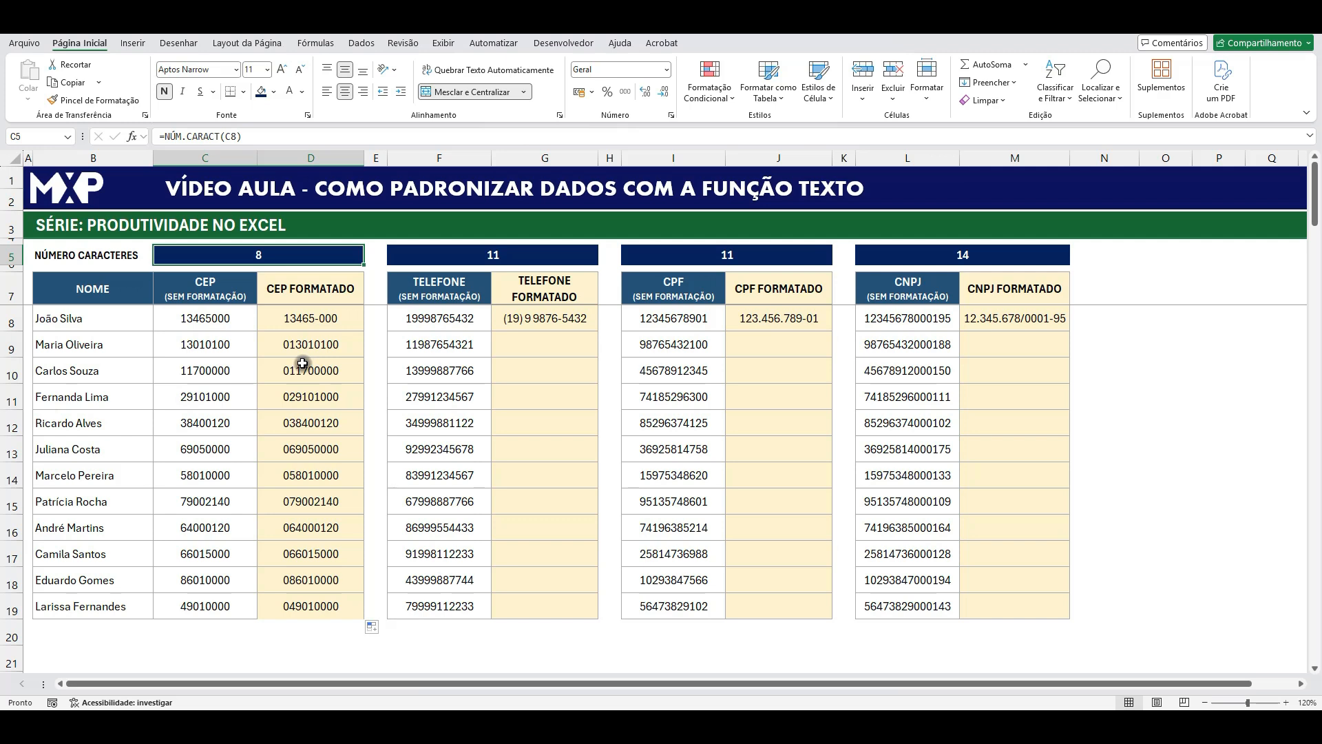
Step: Shorten the format text in D9 to eight zeros, giving =TEXTO(C9;"00000000"), and fill the formula down through D19
click(221, 344)
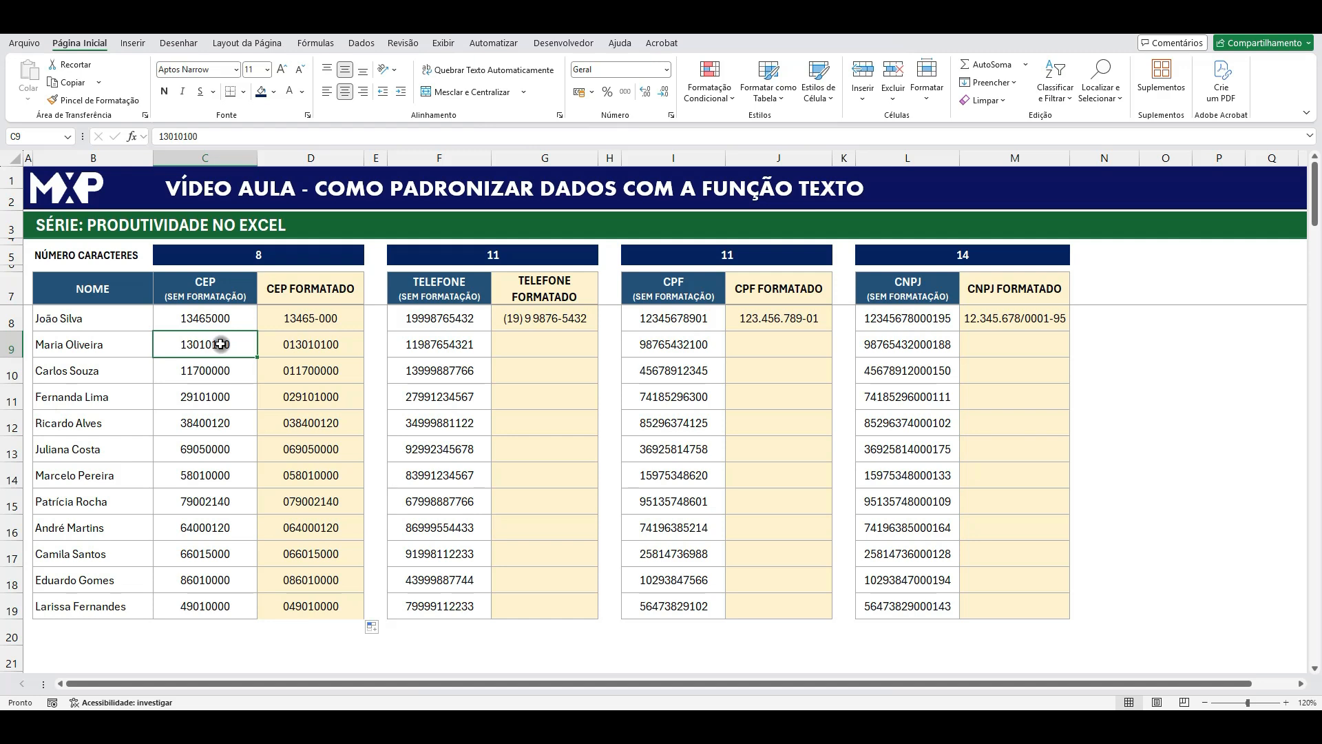
click(331, 344)
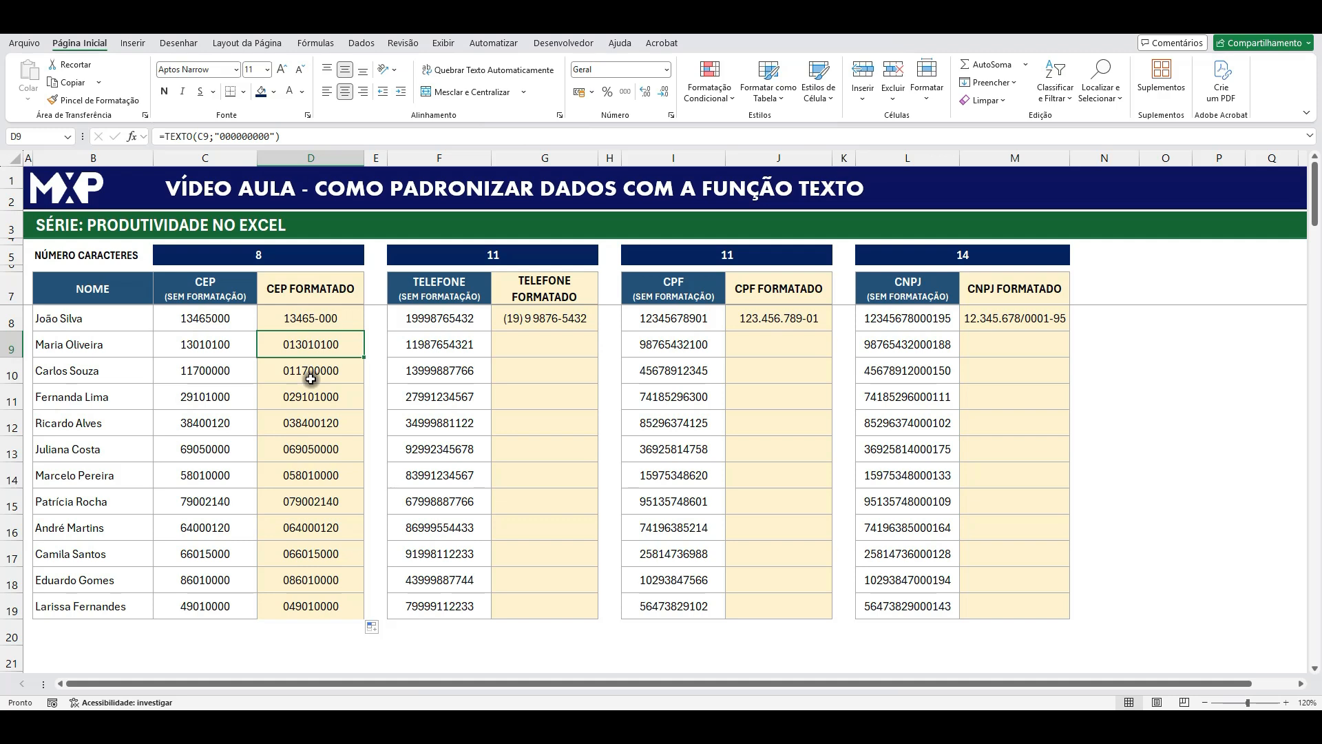
click(222, 137)
key(BackSpace)
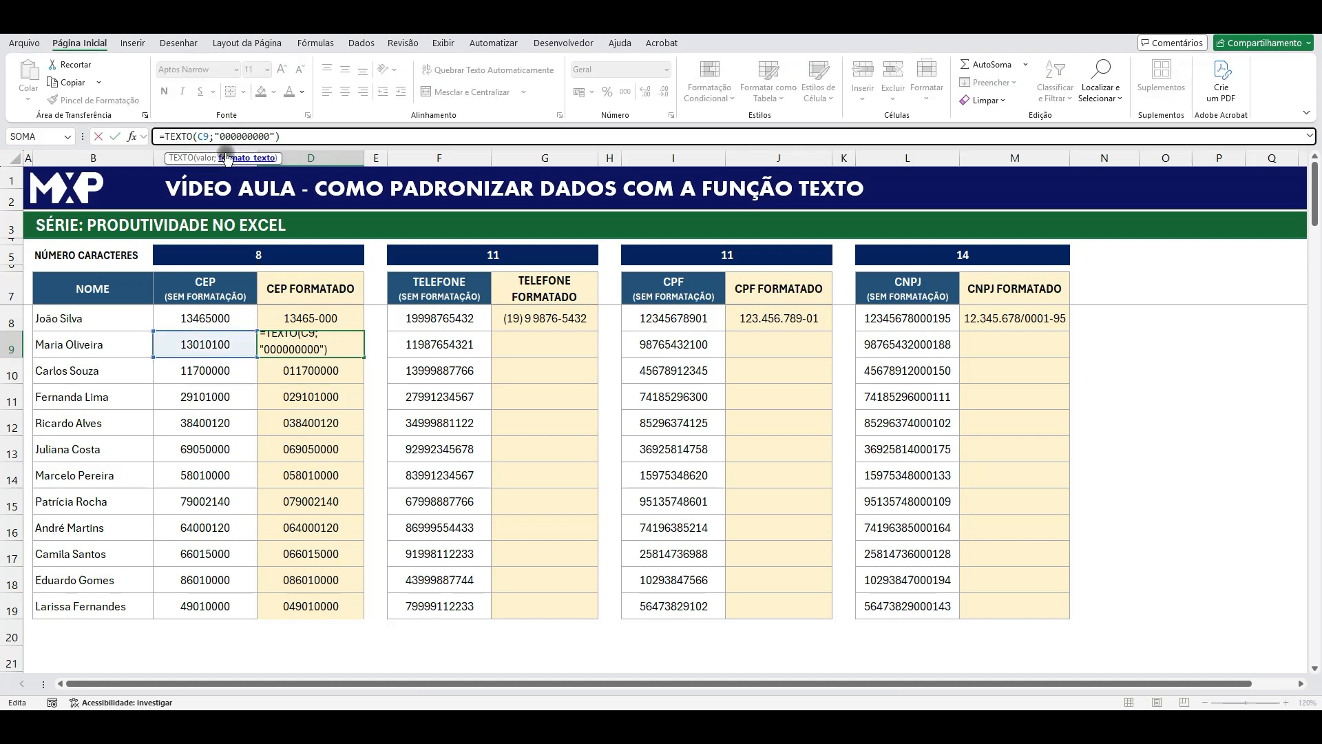
key(Return)
click(332, 345)
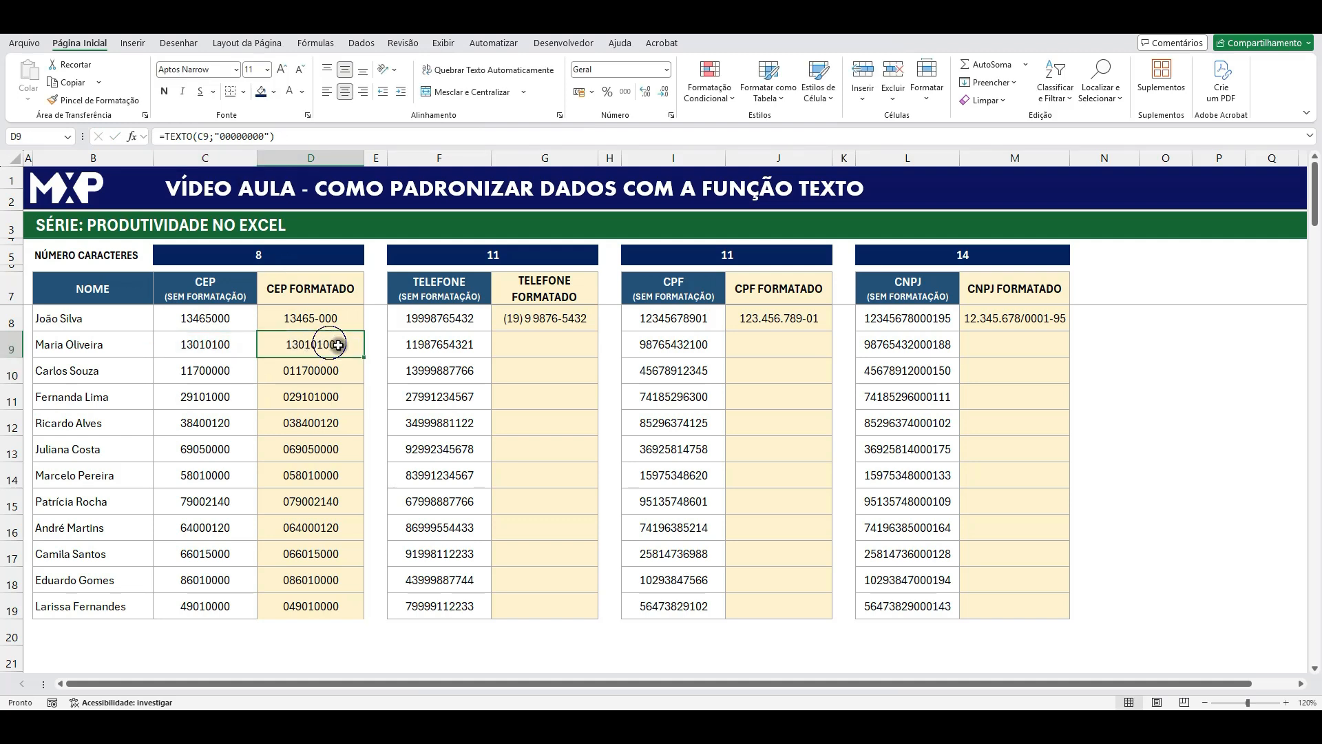
drag(364, 359, 357, 612)
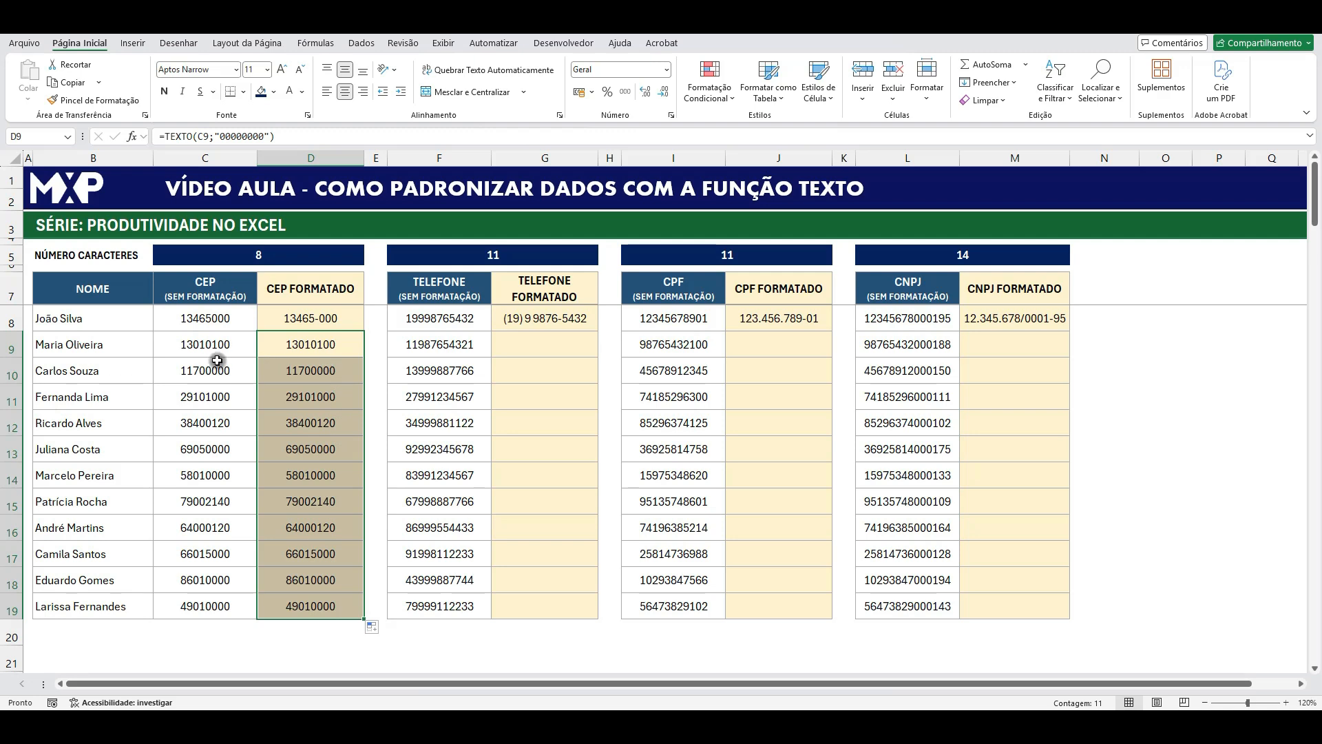
click(216, 363)
Step: Add the hyphen used in the D8 model to D9, giving =TEXTO(C9;"00000-000"), and fill the formula down through D19
click(314, 320)
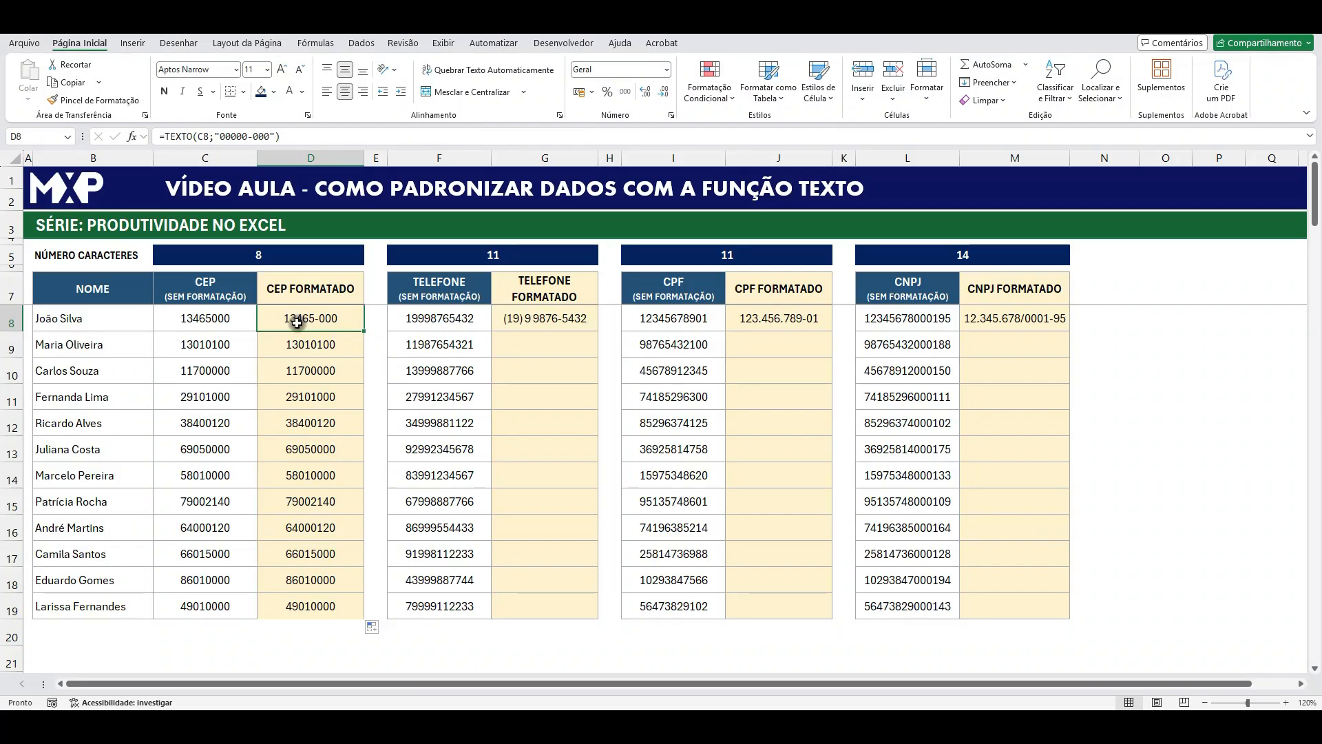
click(313, 345)
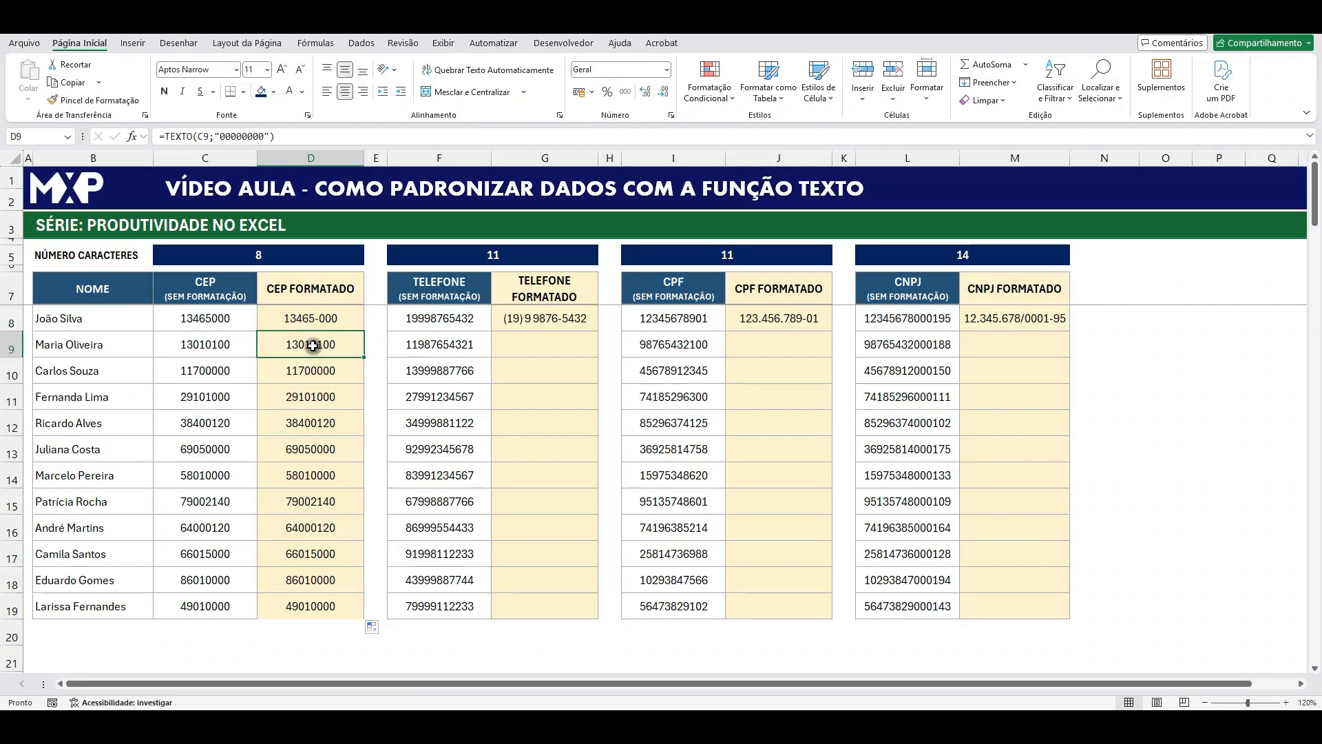
double_click(313, 348)
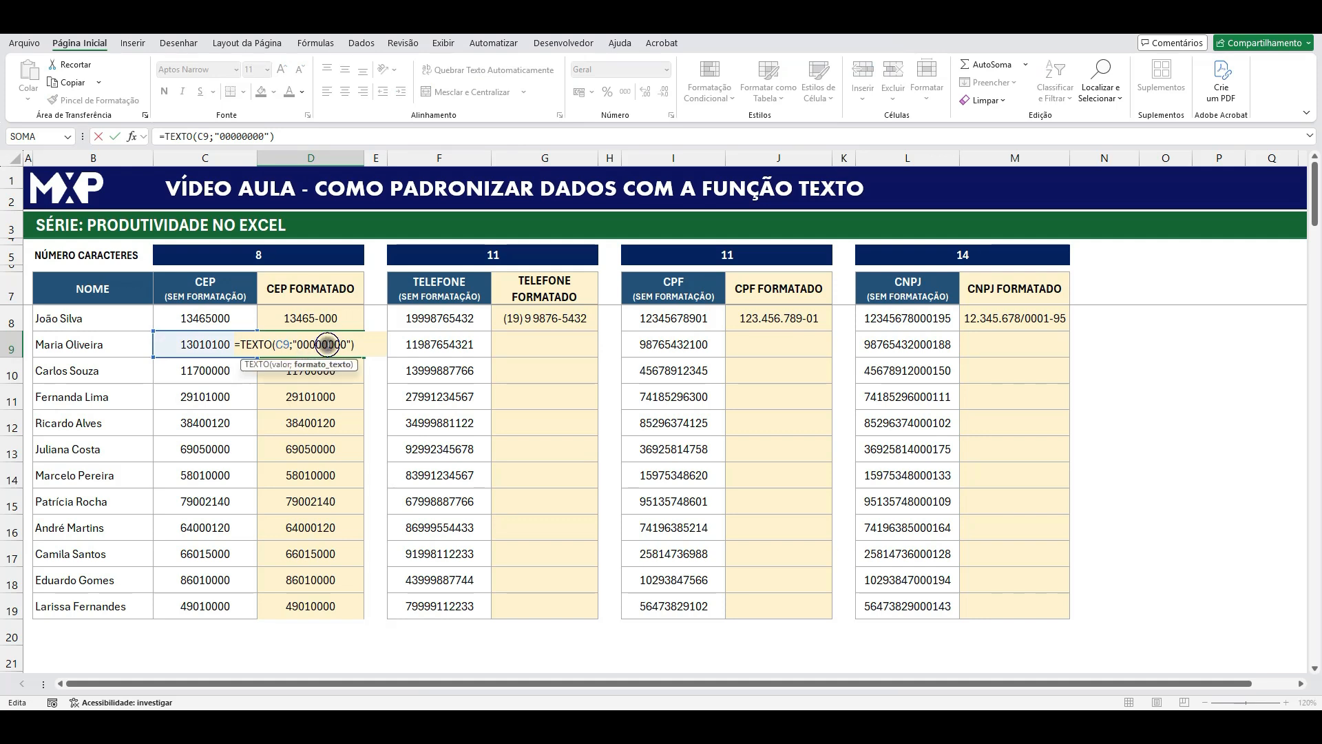
text(-)
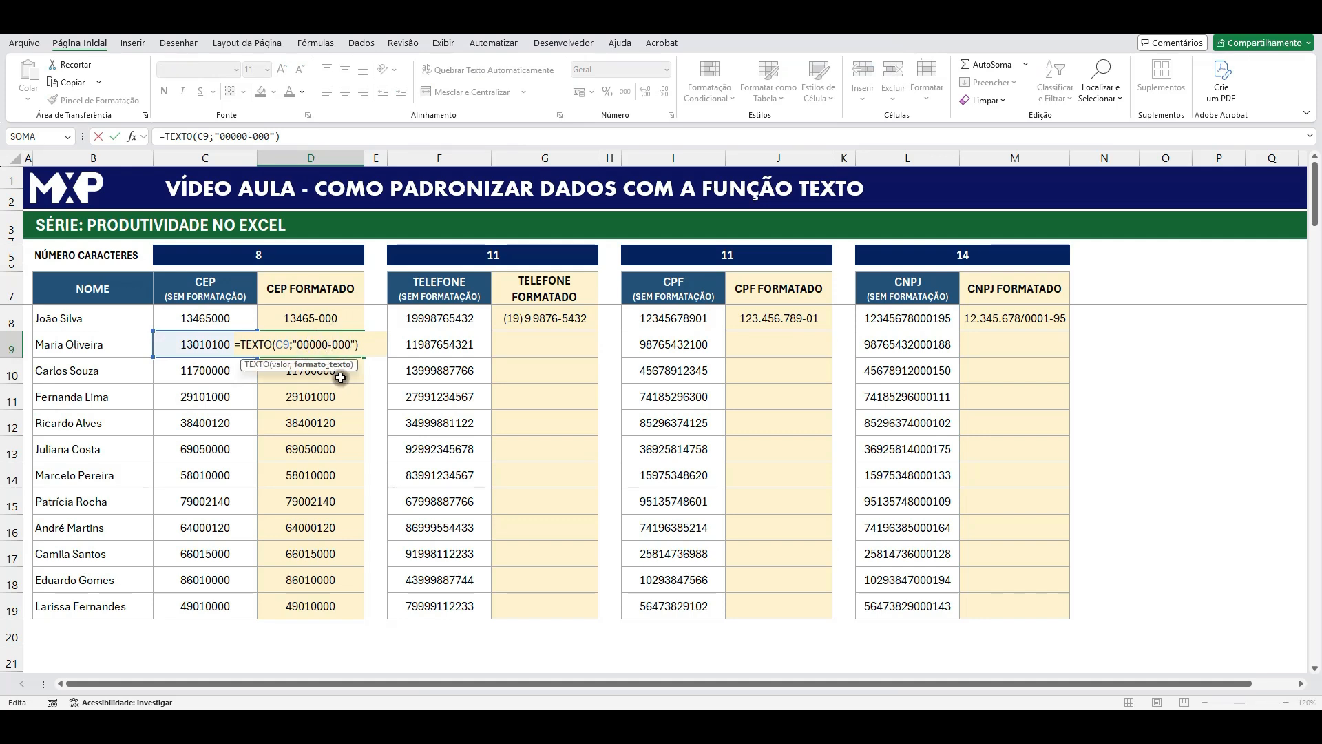
key(Return)
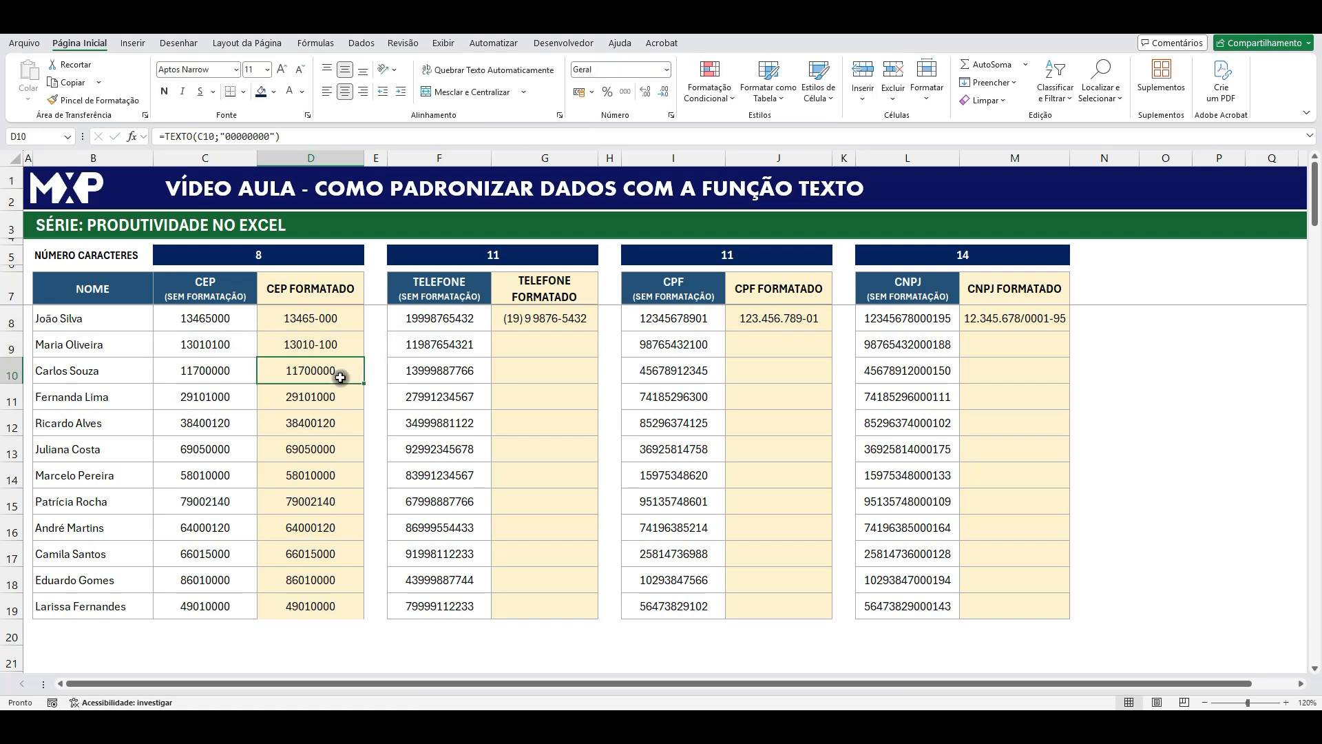
click(341, 345)
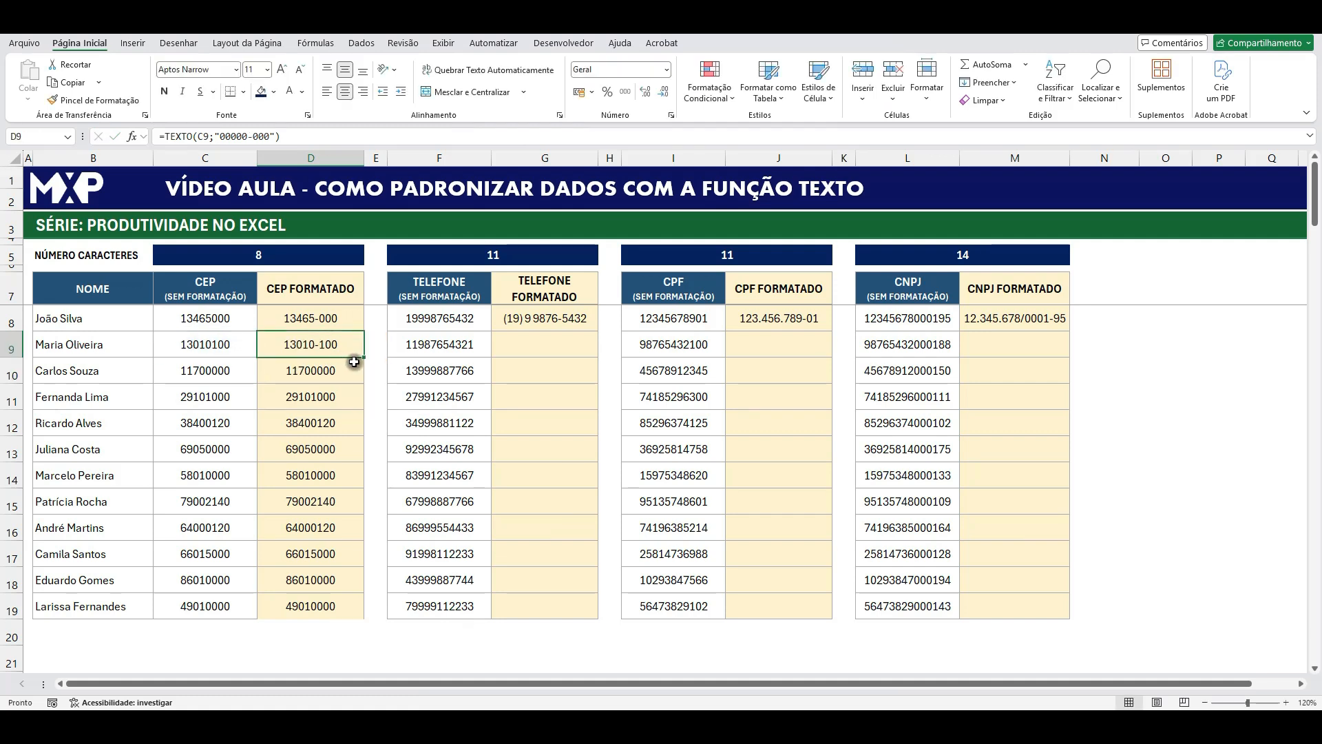
drag(354, 361, 337, 614)
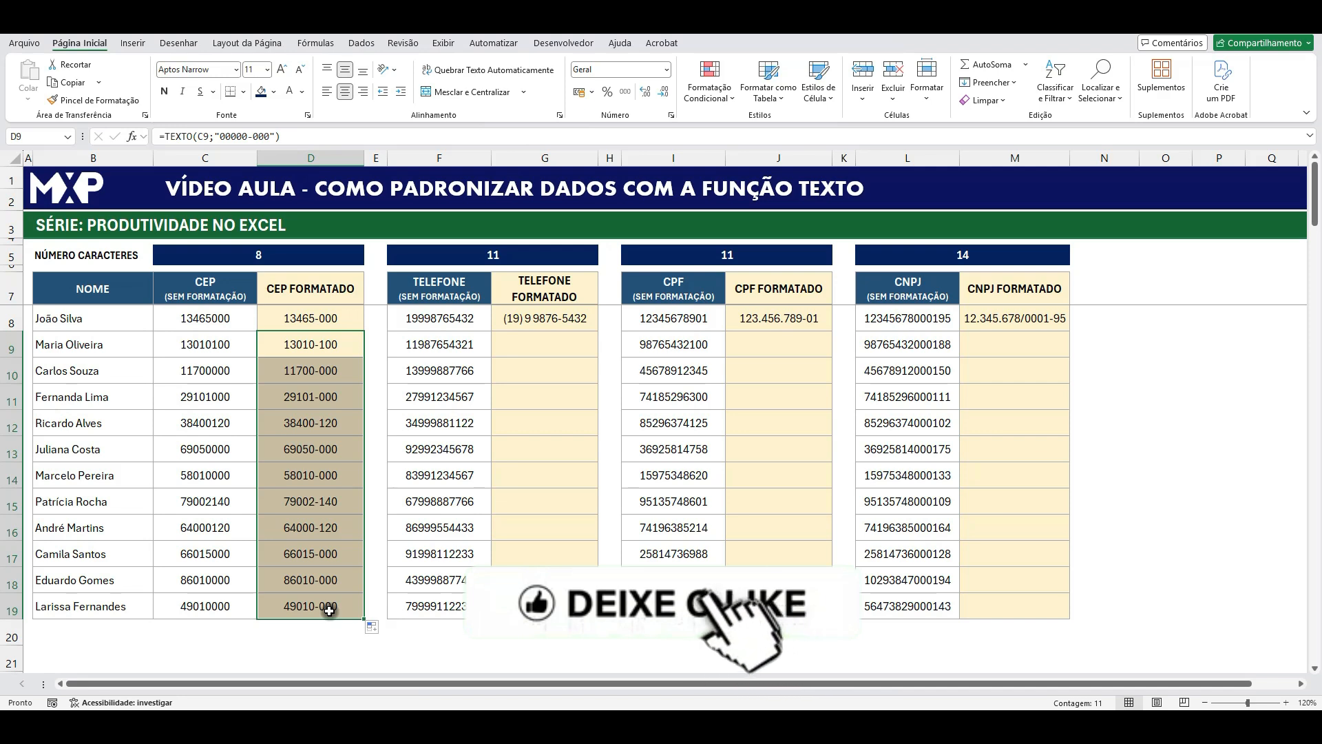
click(551, 345)
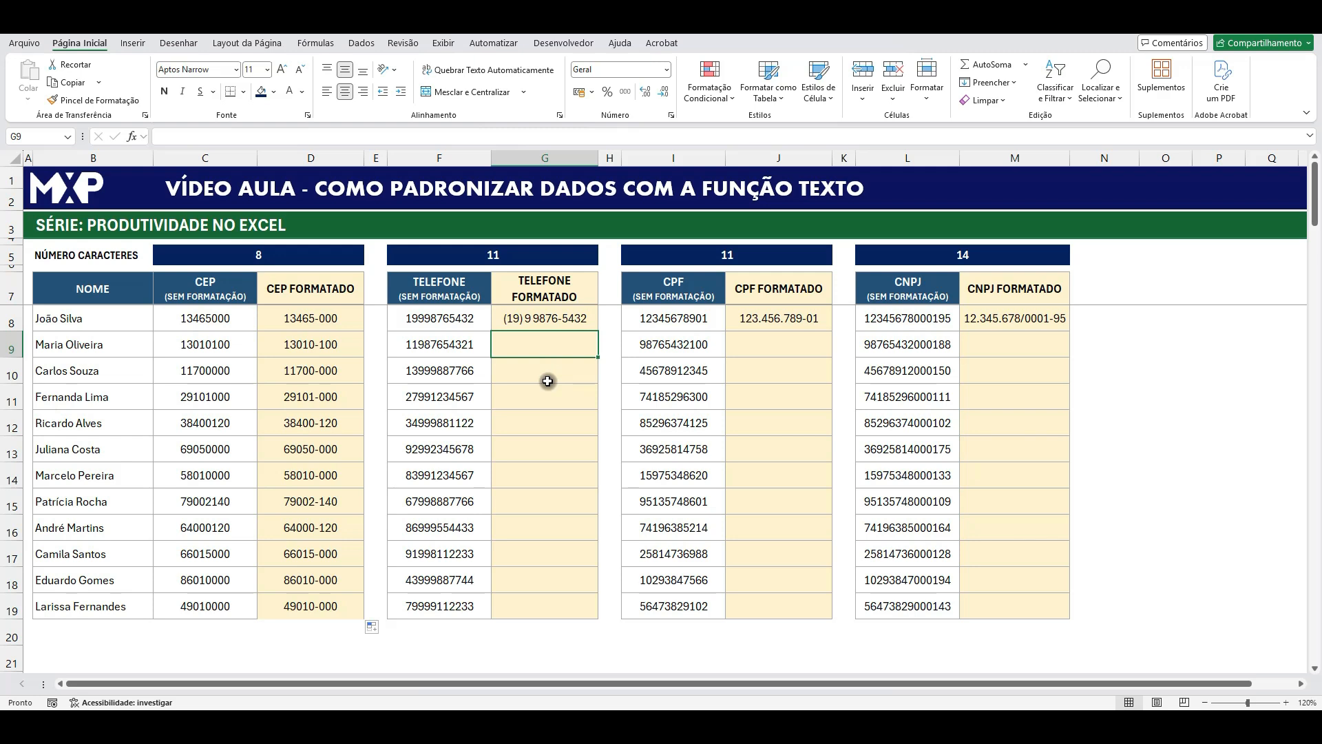
text(=TEXTO()
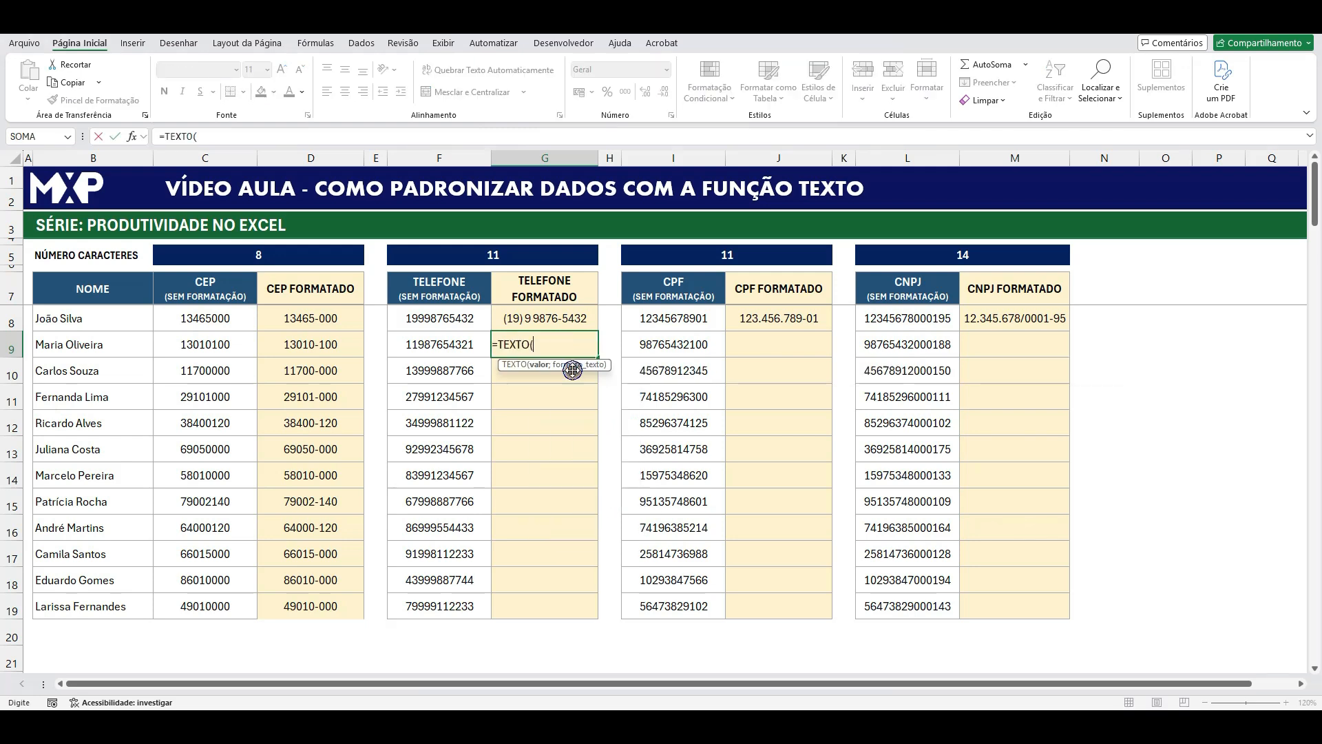
double_click(566, 368)
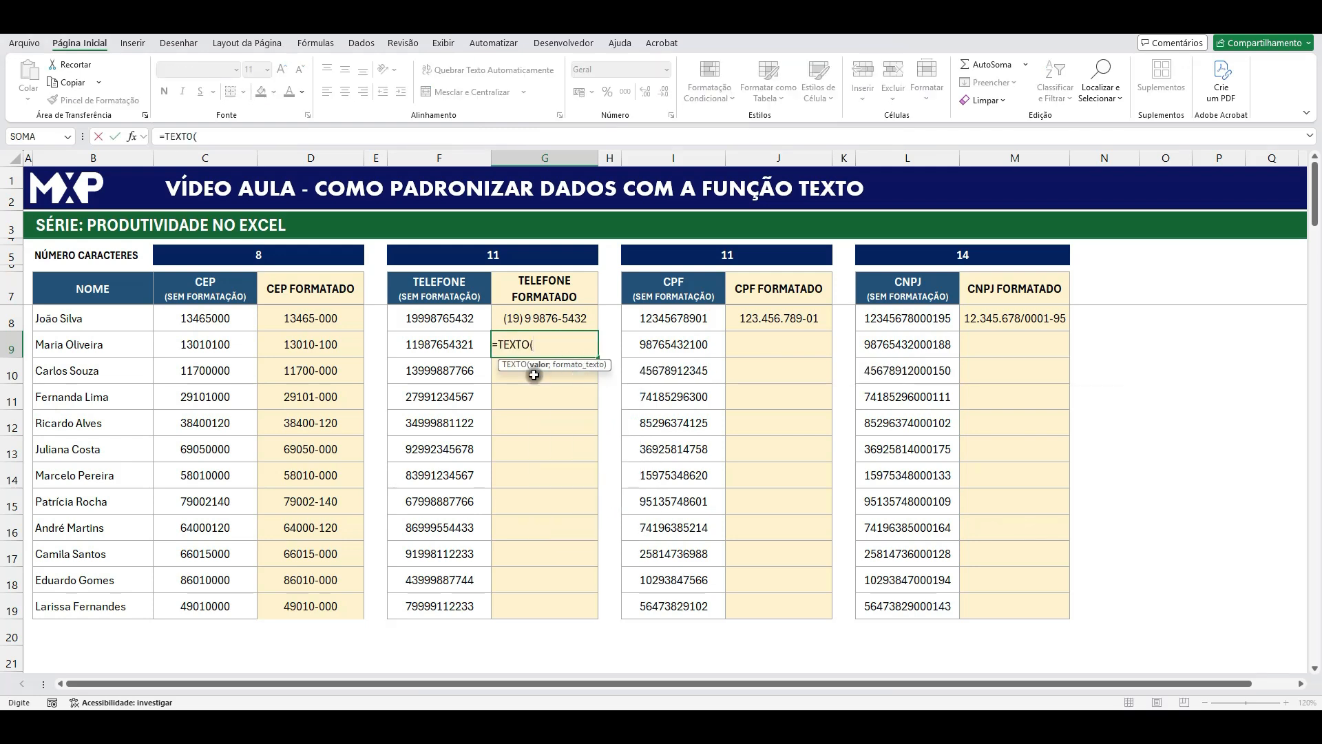
click(455, 347)
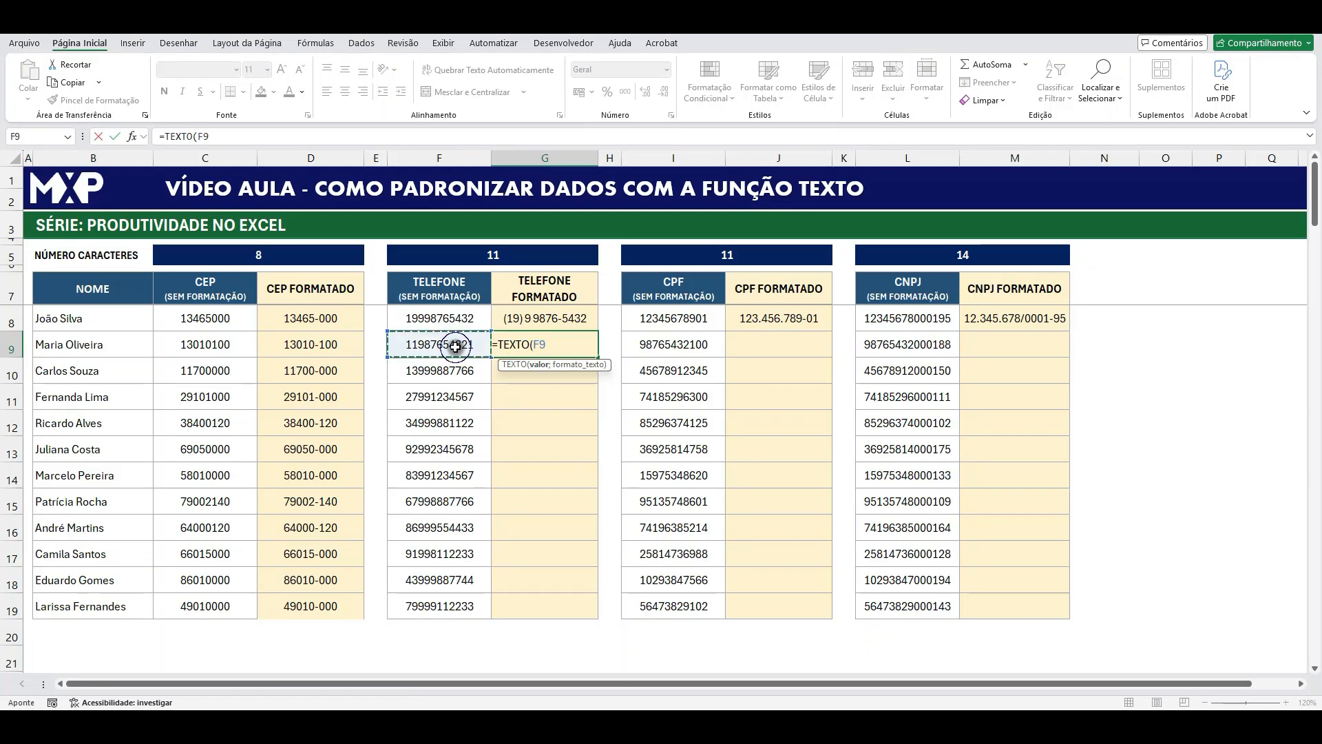
text(;)
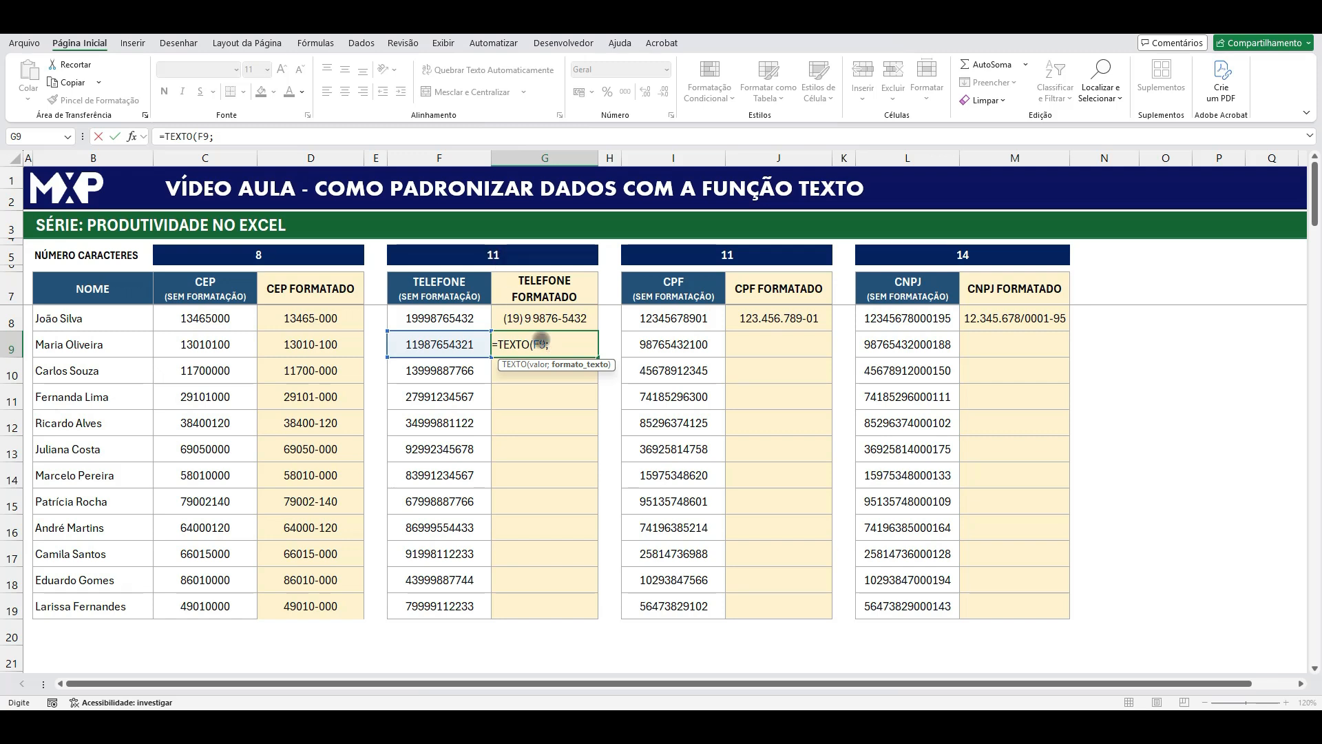
text("00000000000)
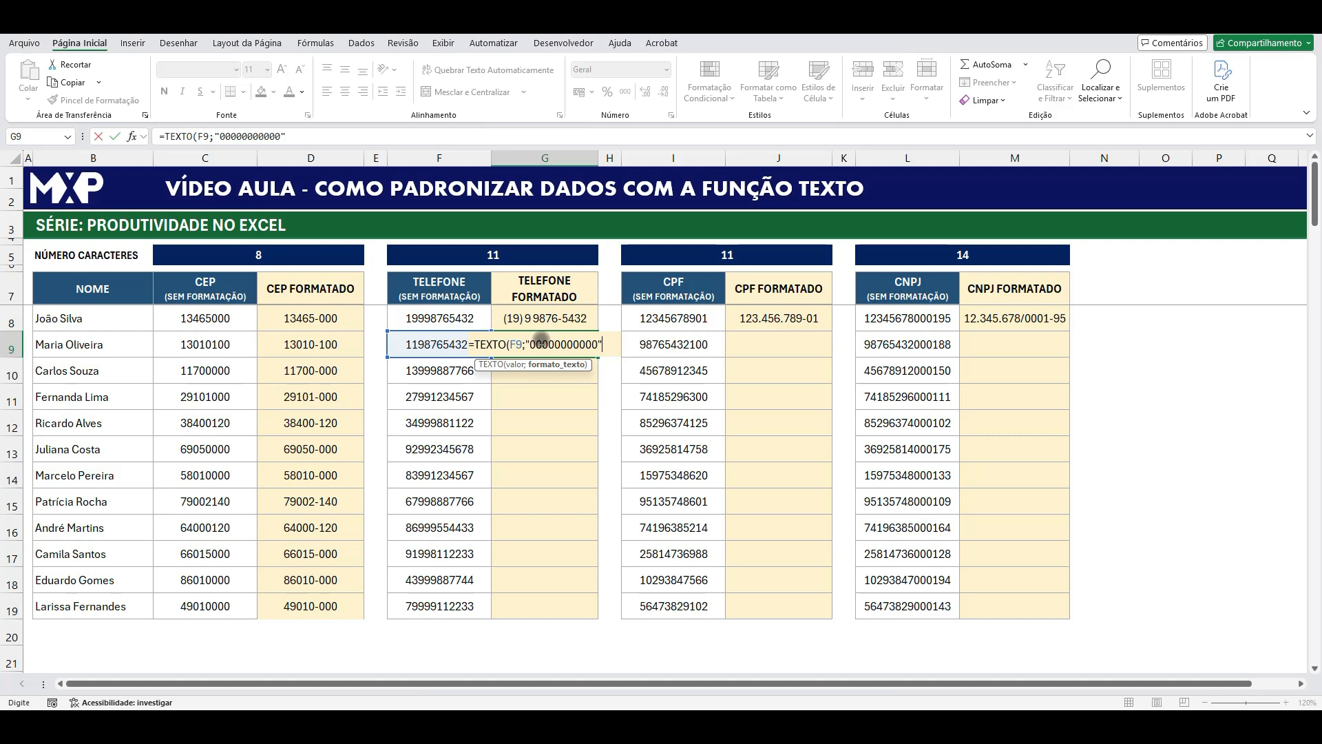
text("))
key(Return)
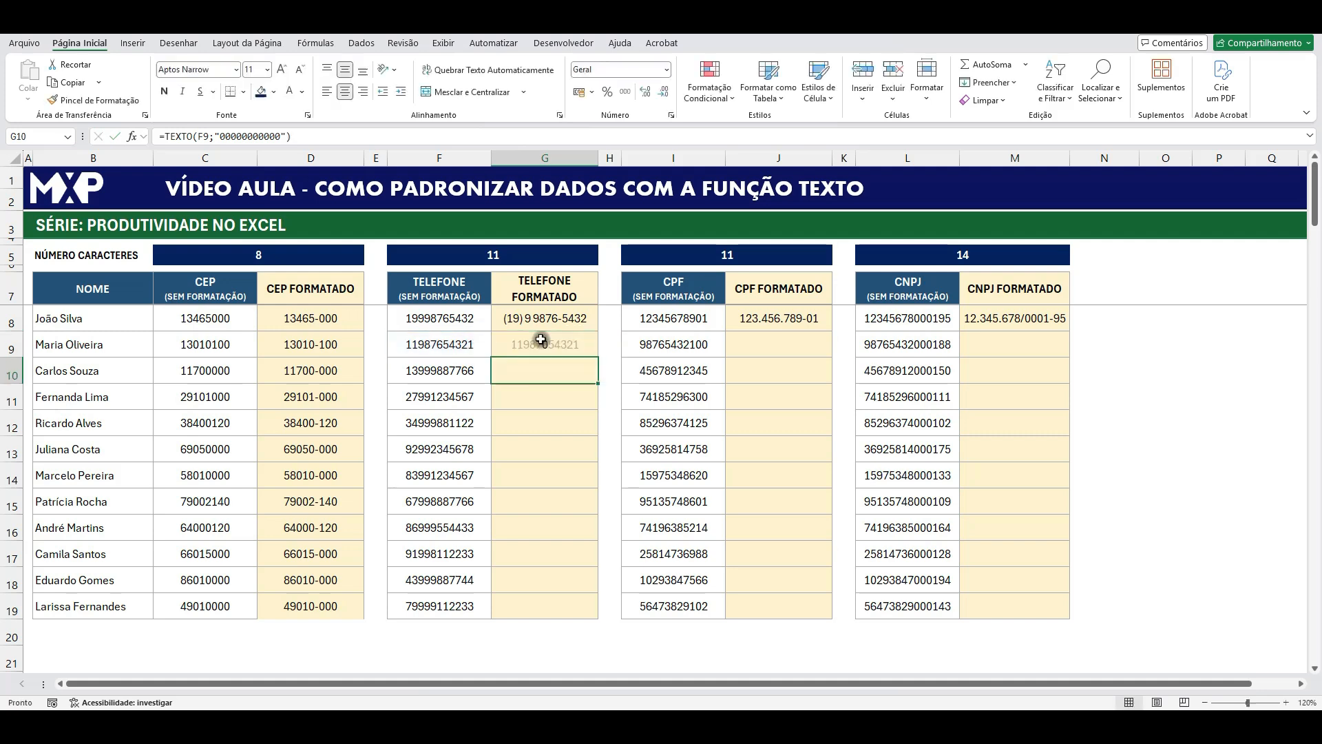
click(555, 344)
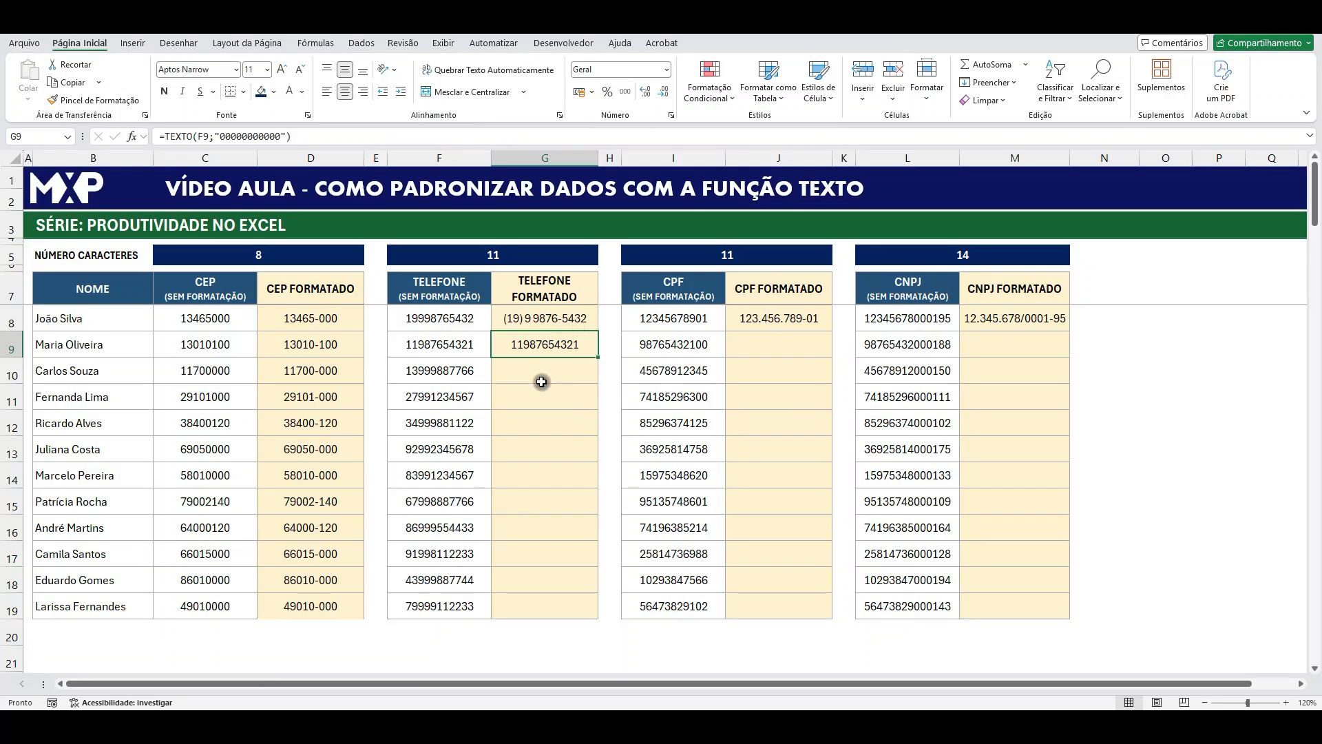
double_click(535, 344)
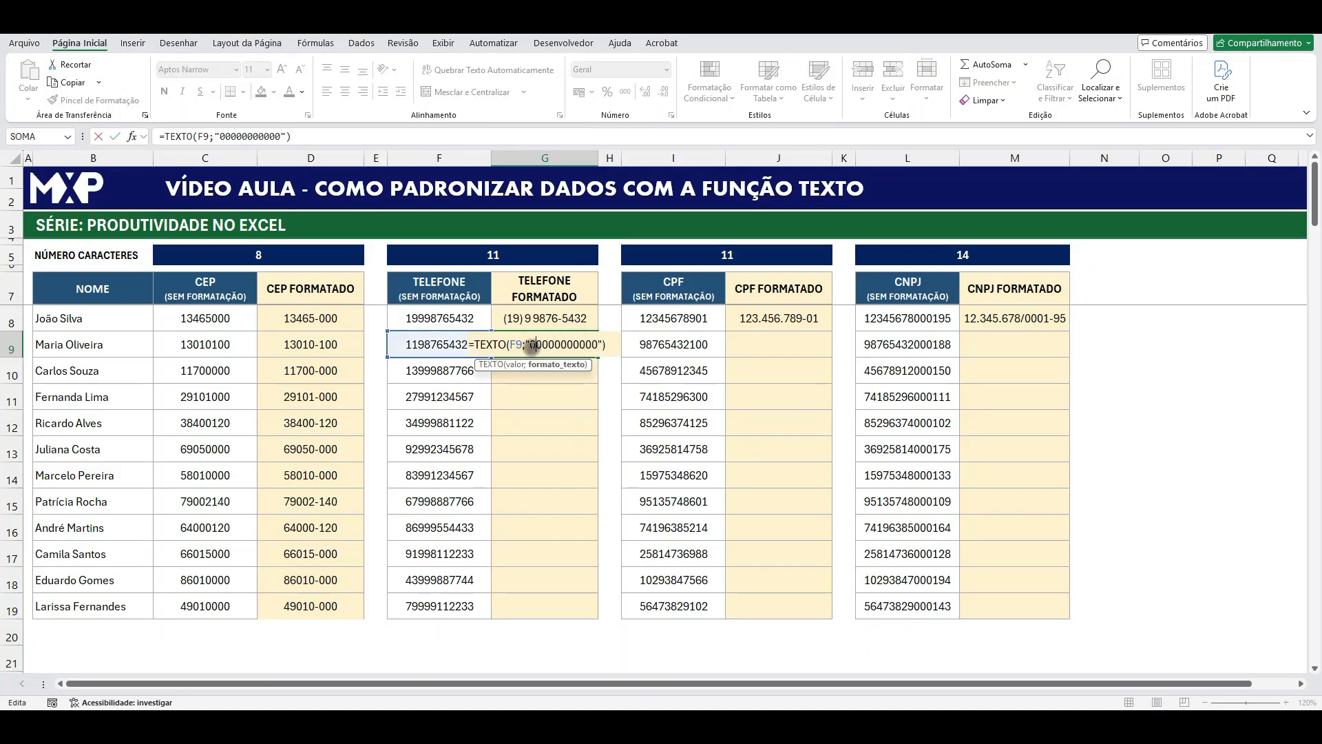
text(()
click(549, 344)
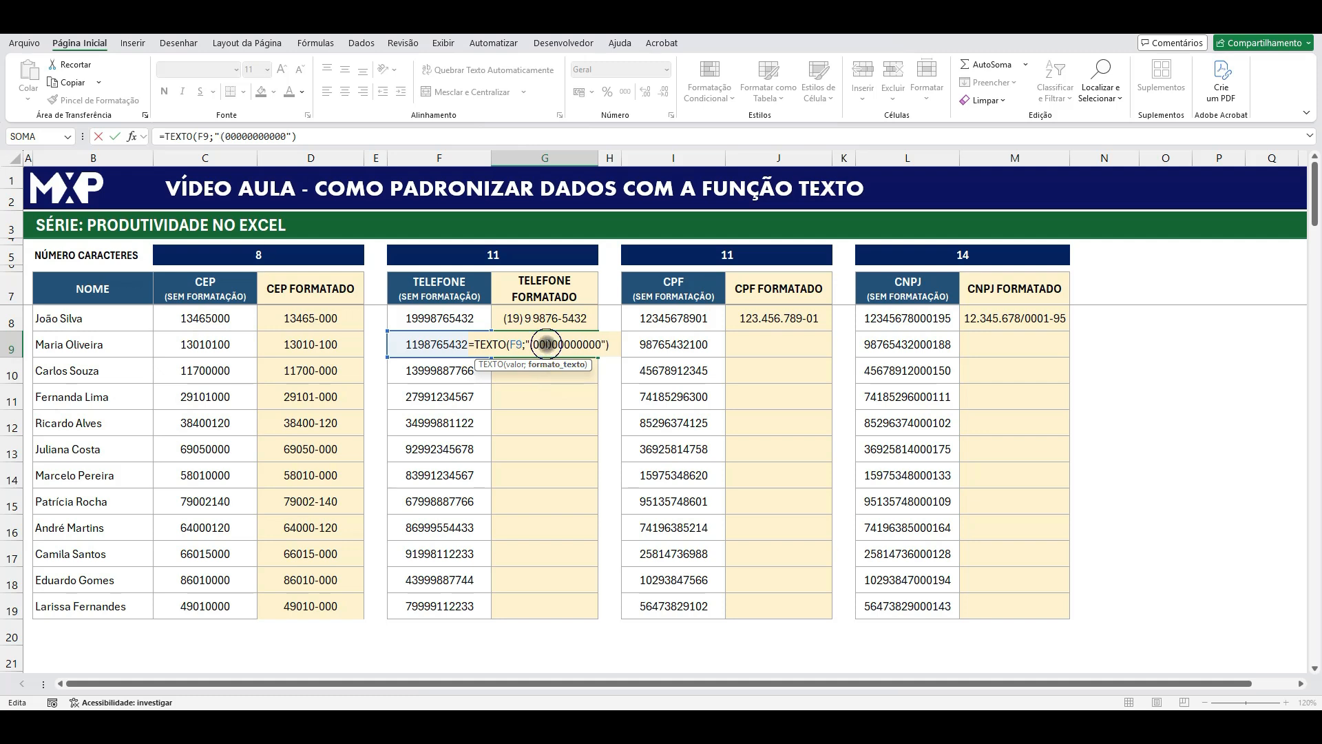
text())
click(559, 344)
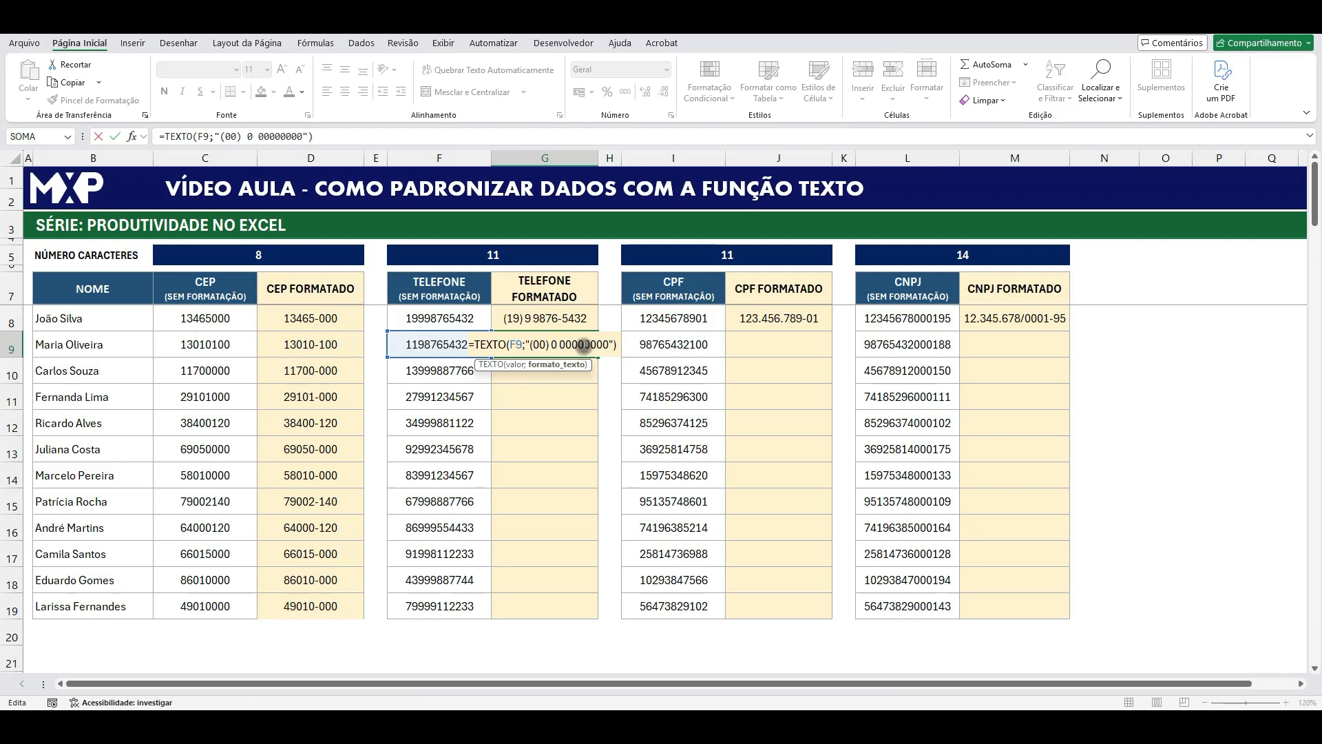
text(-)
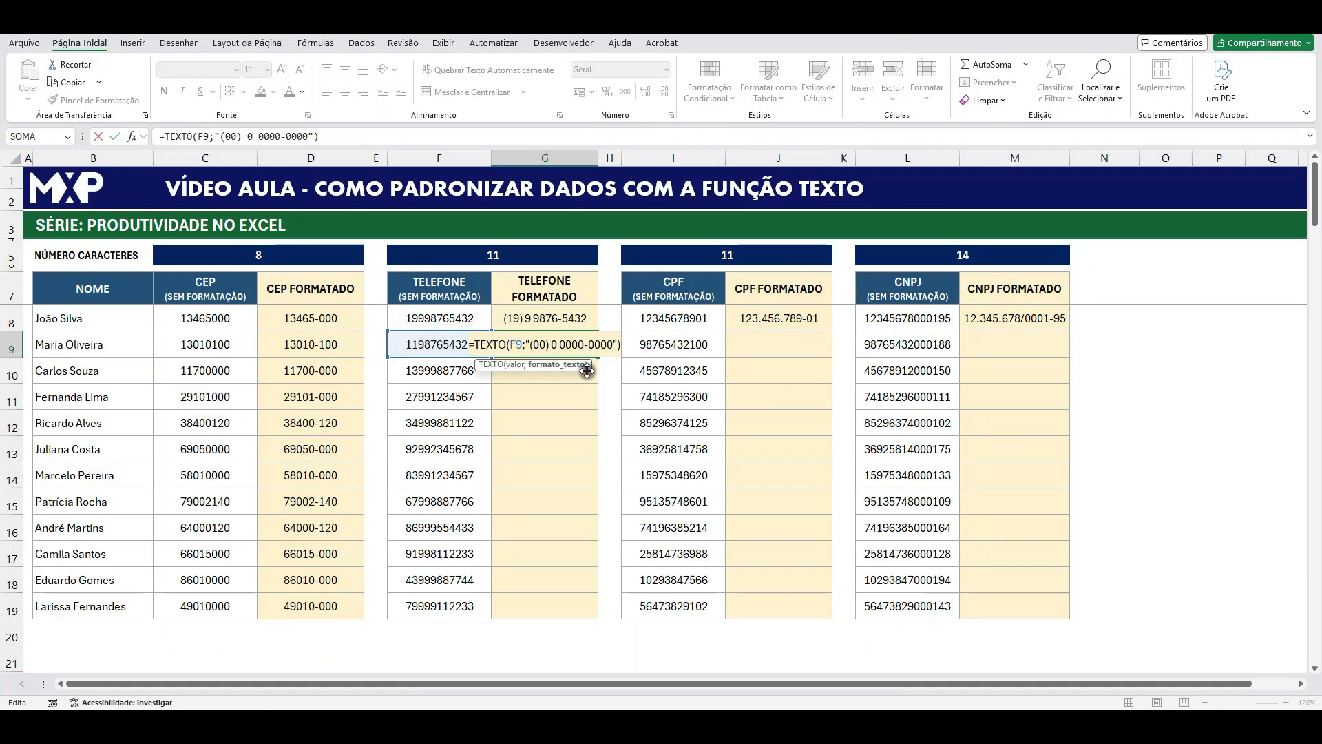
key(Return)
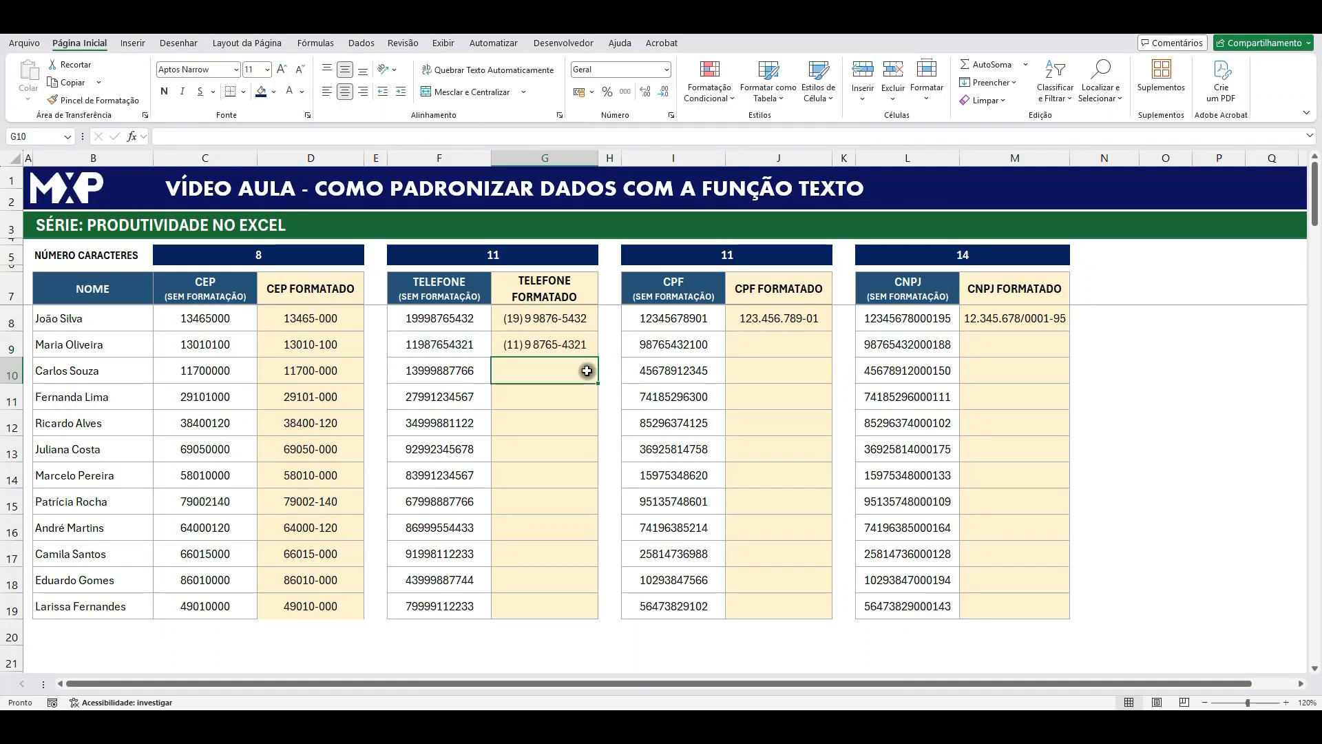
Step: Fill the G9 telephone formula down through G19 and check the formula in G16
click(557, 345)
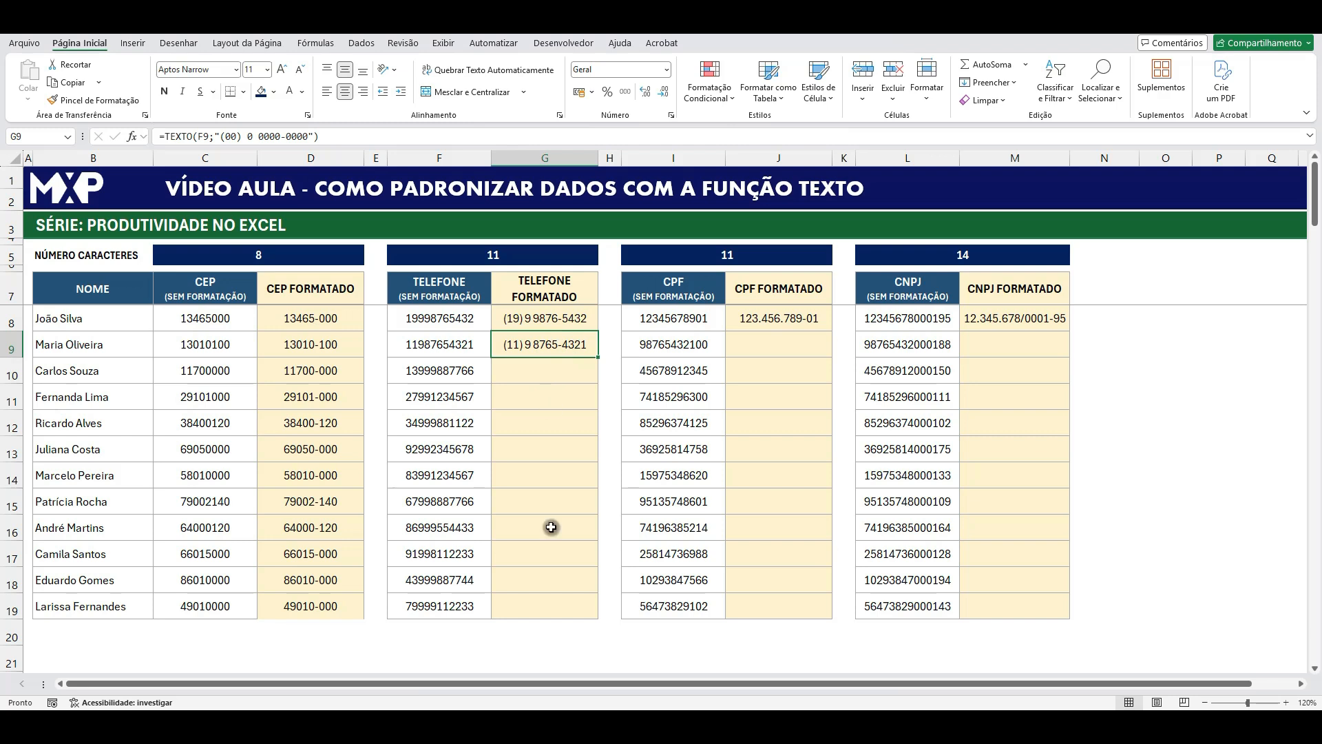
drag(597, 357, 591, 611)
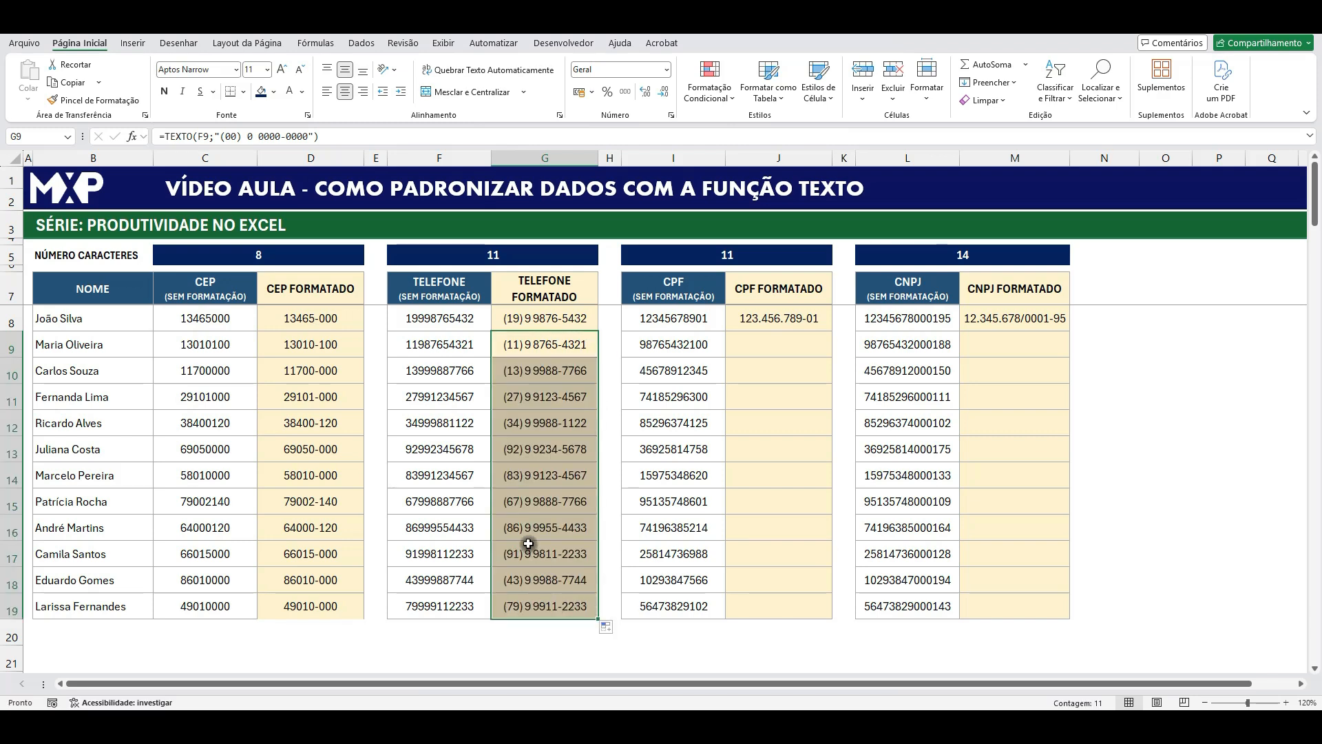
click(534, 524)
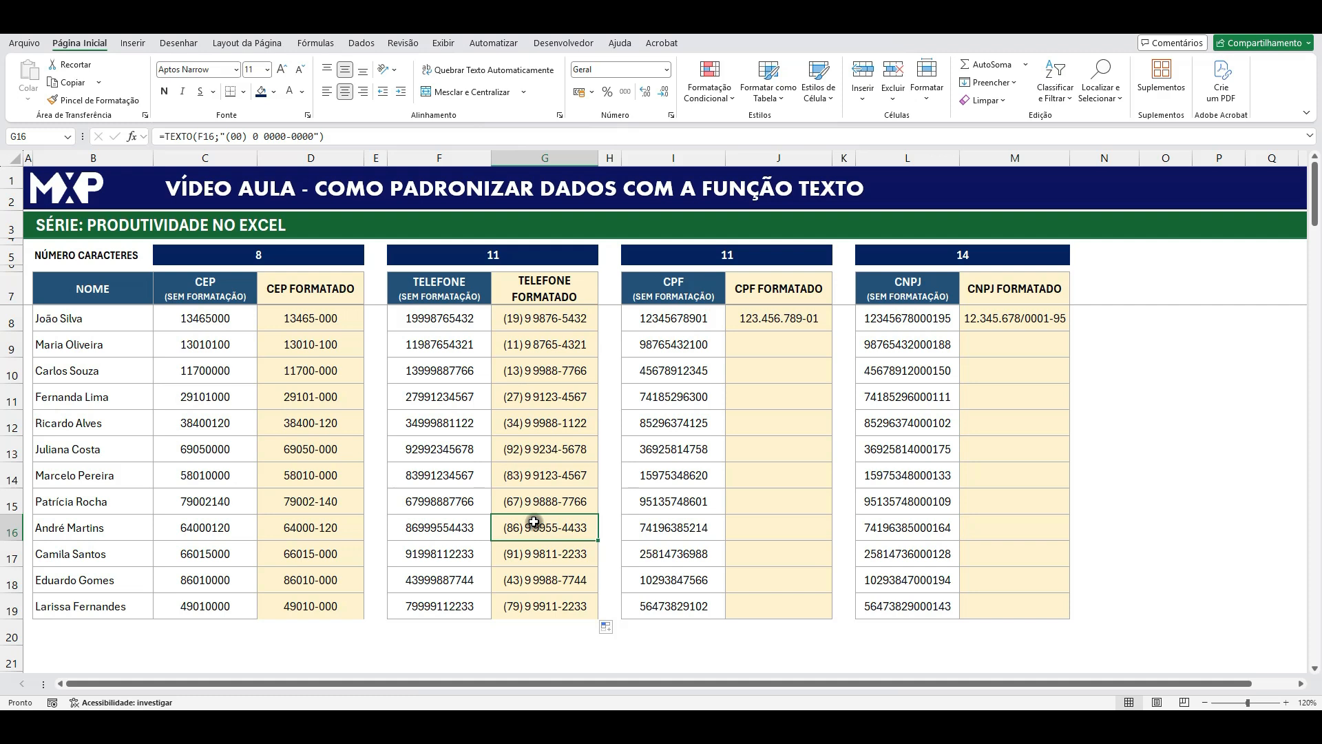
click(763, 342)
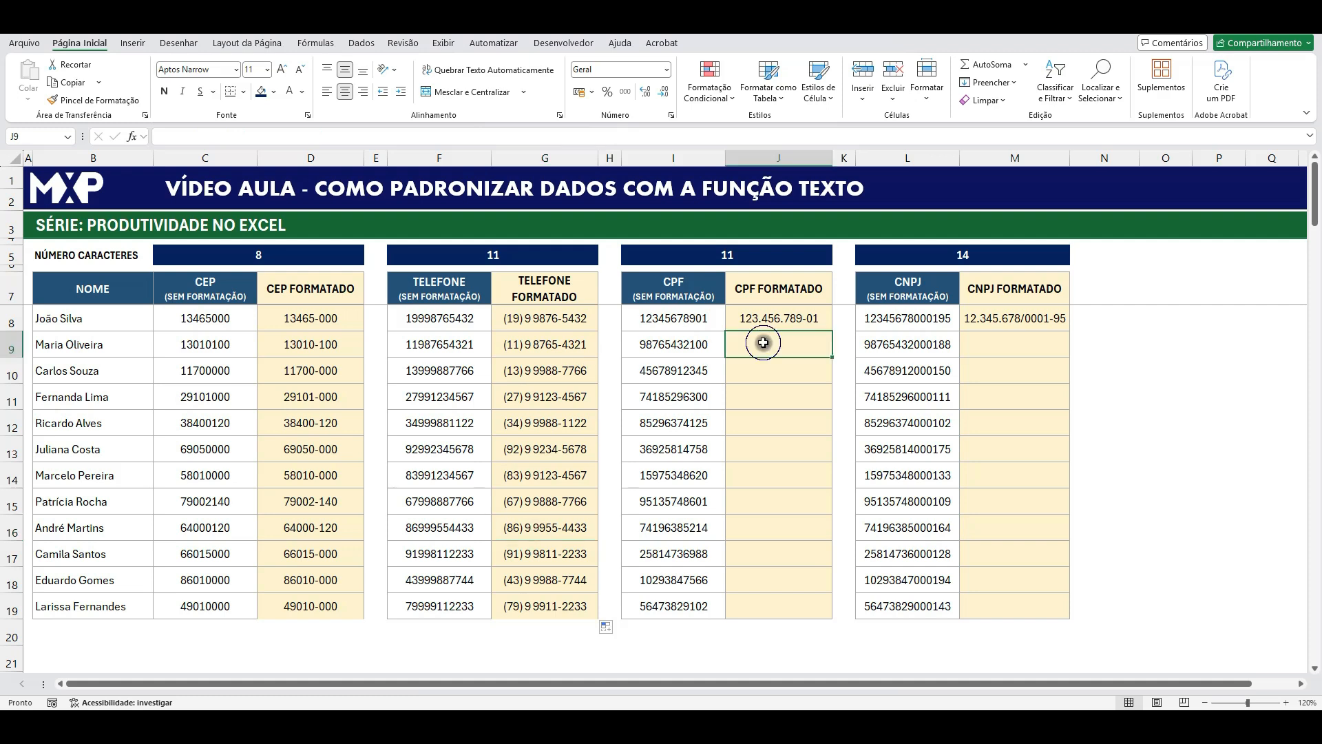
text(=TEXTO)
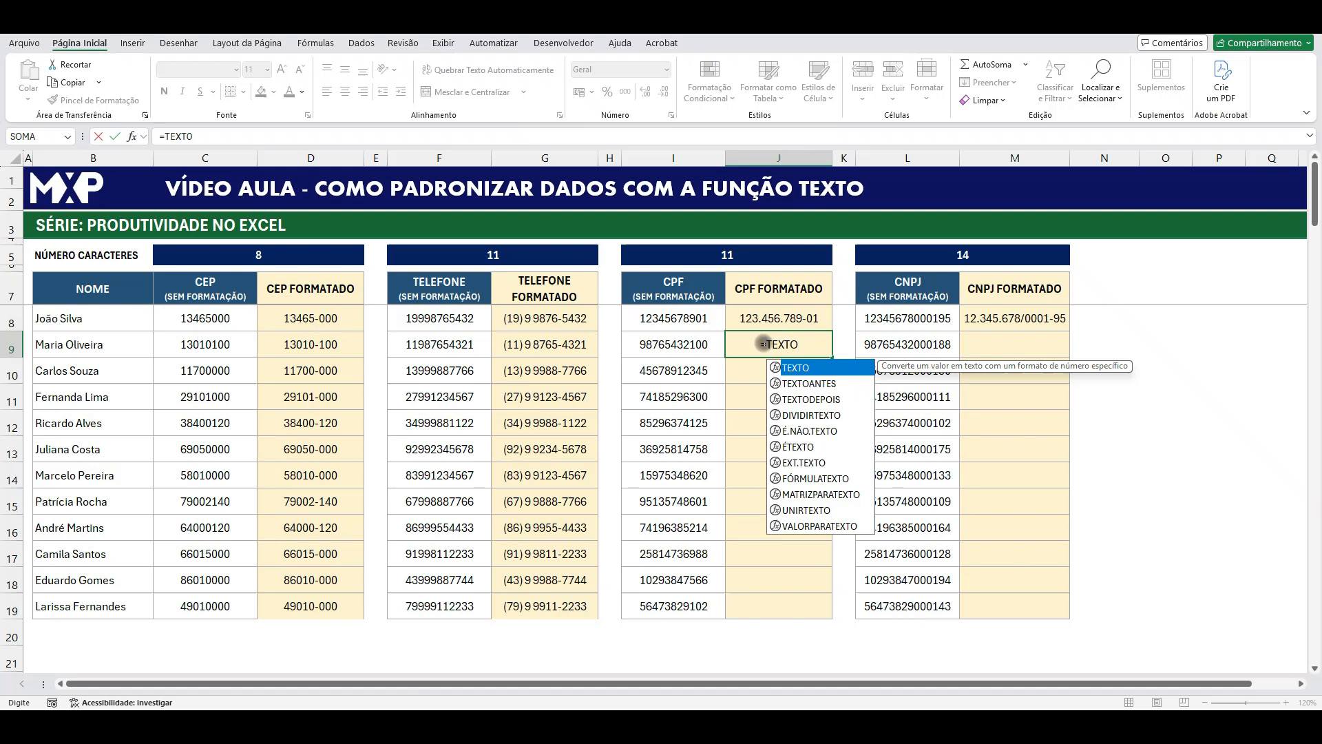
double_click(796, 367)
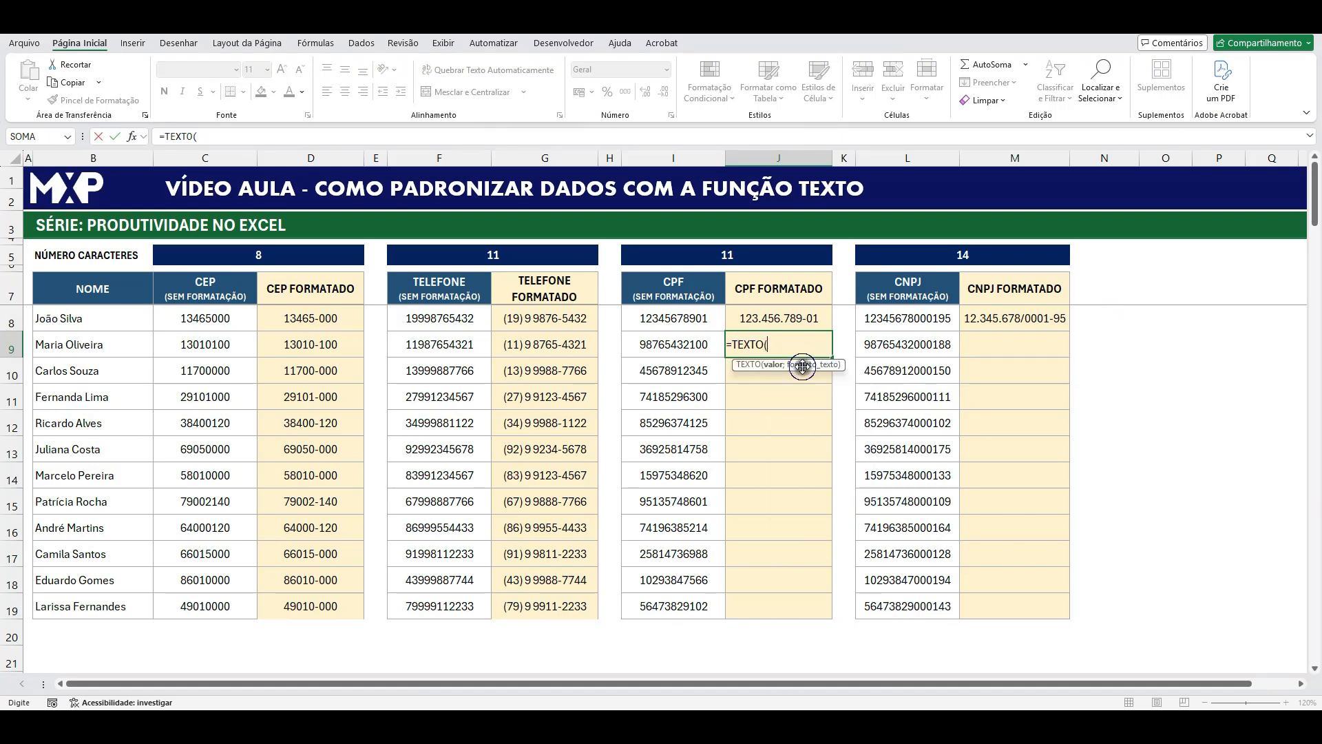
click(686, 350)
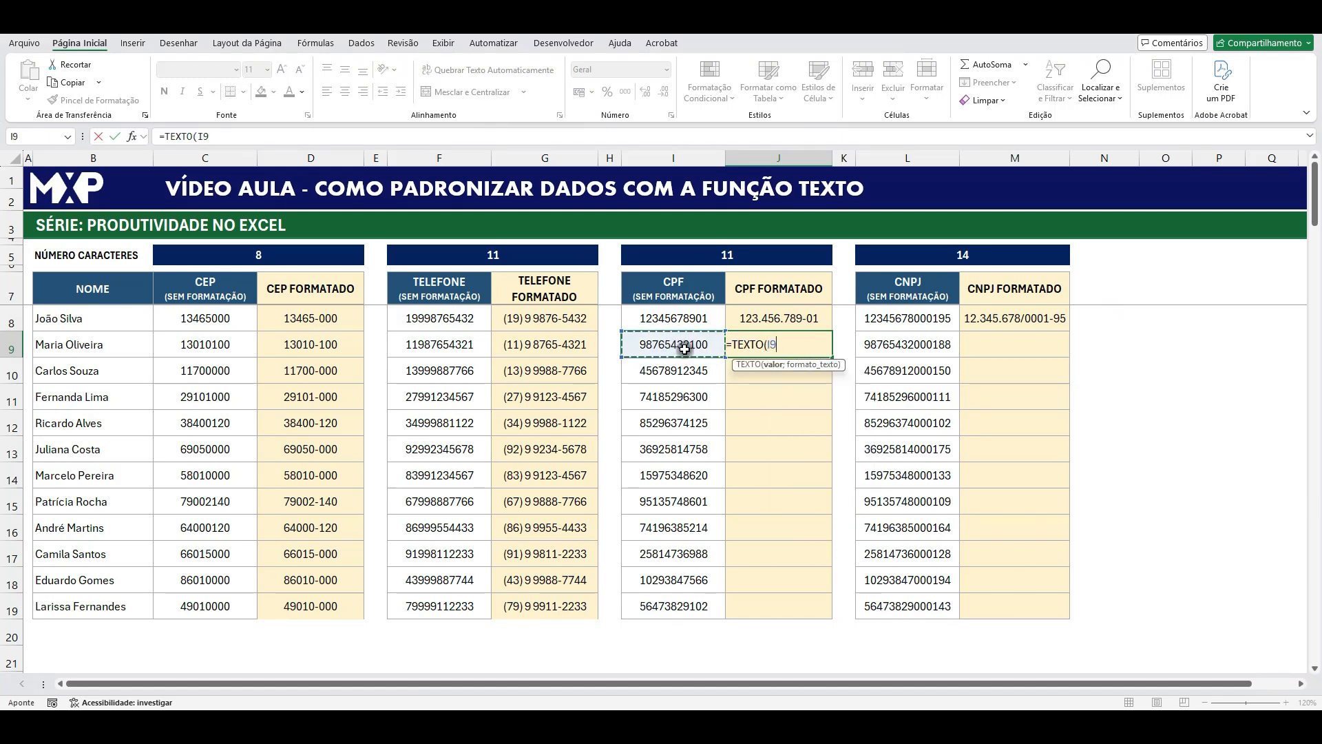
text(;)
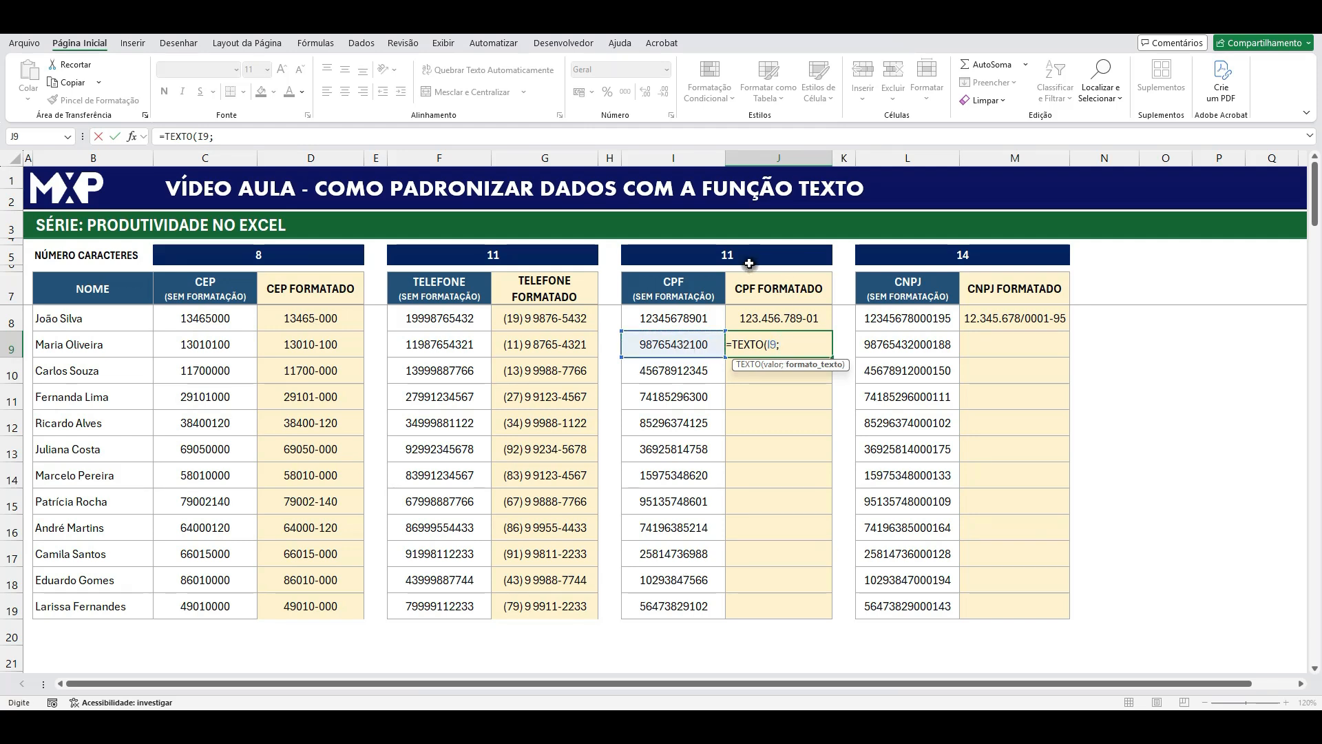
text("000000)
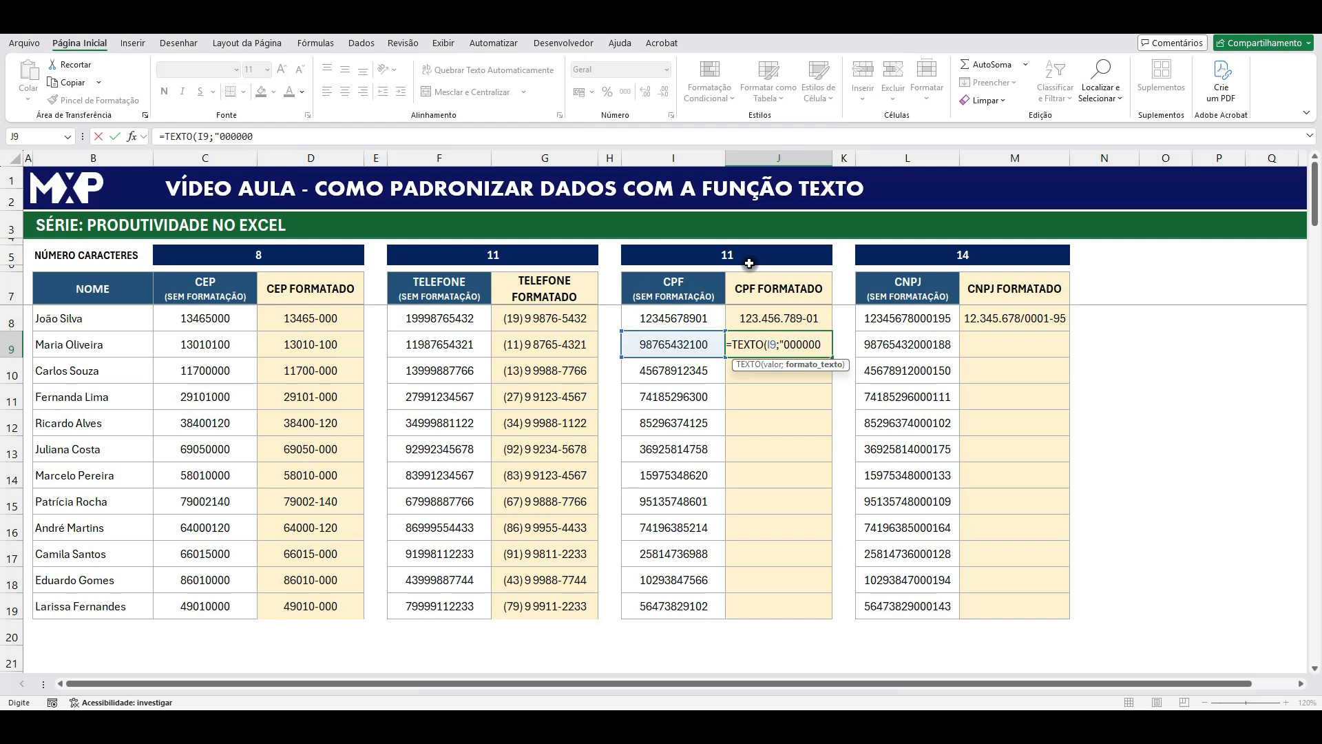
text(0000)
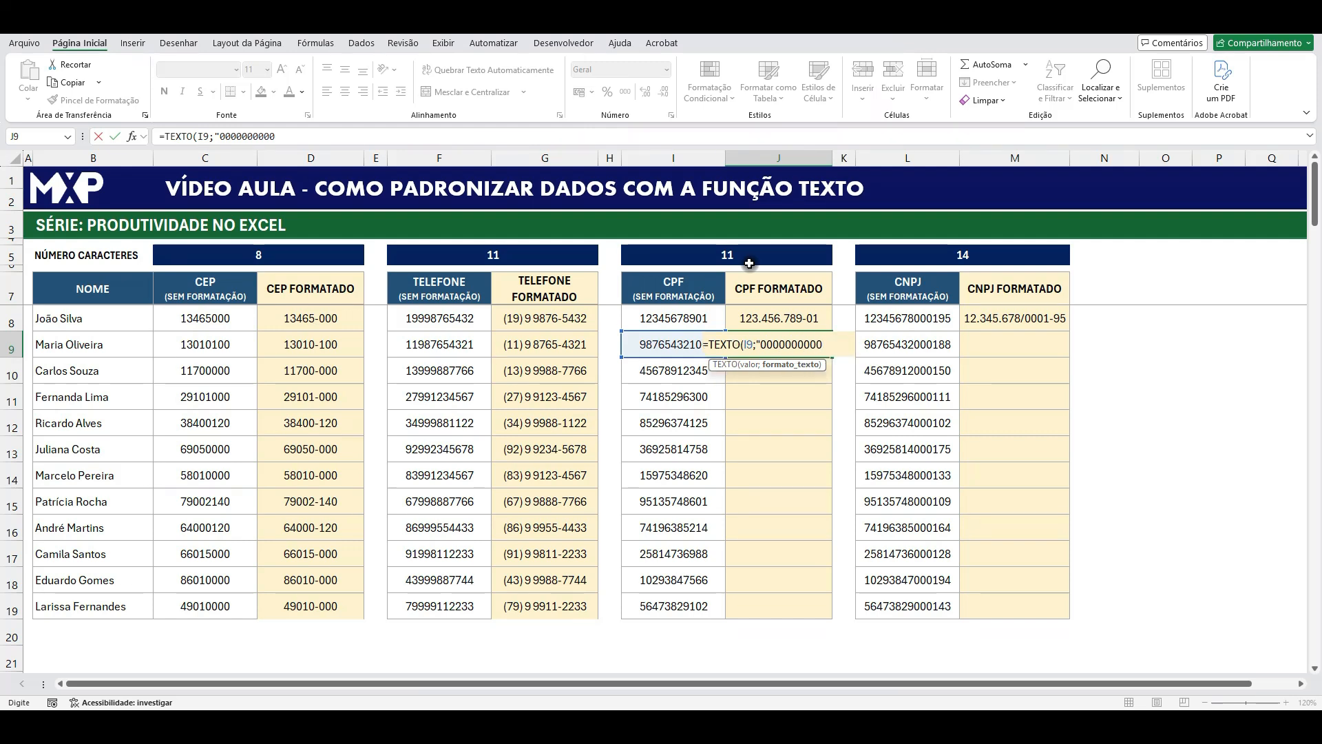
text(0"))
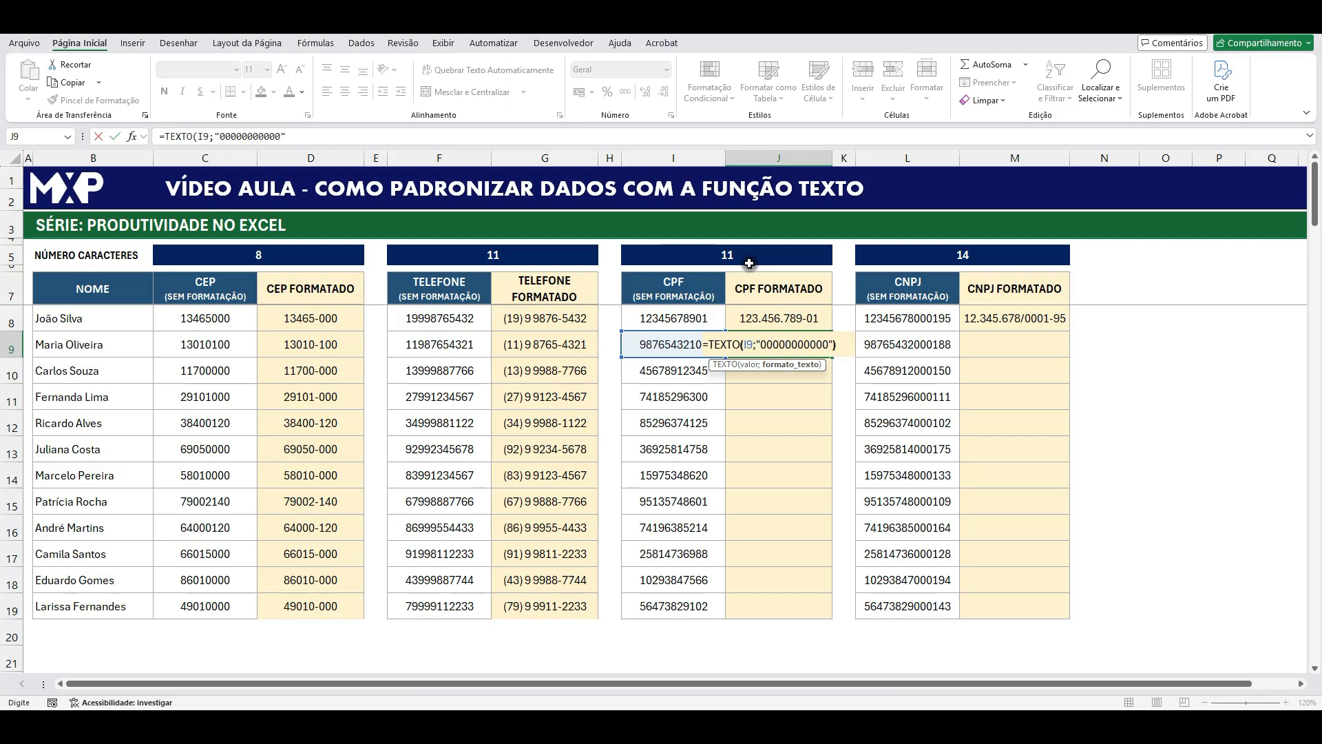
key(Return)
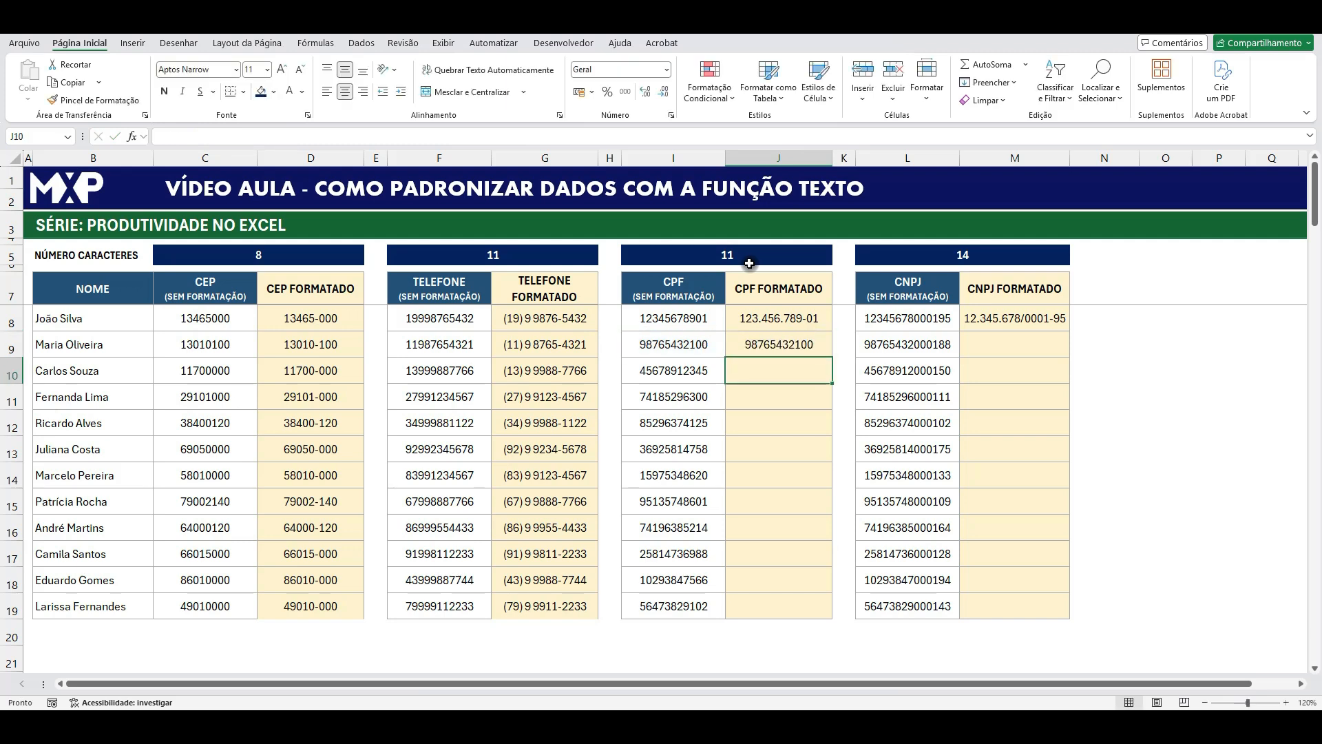
Step: Add the CPF periods and hyphen to the format text in J9, giving =TEXTO(I9;"000.000.000-00")
click(781, 346)
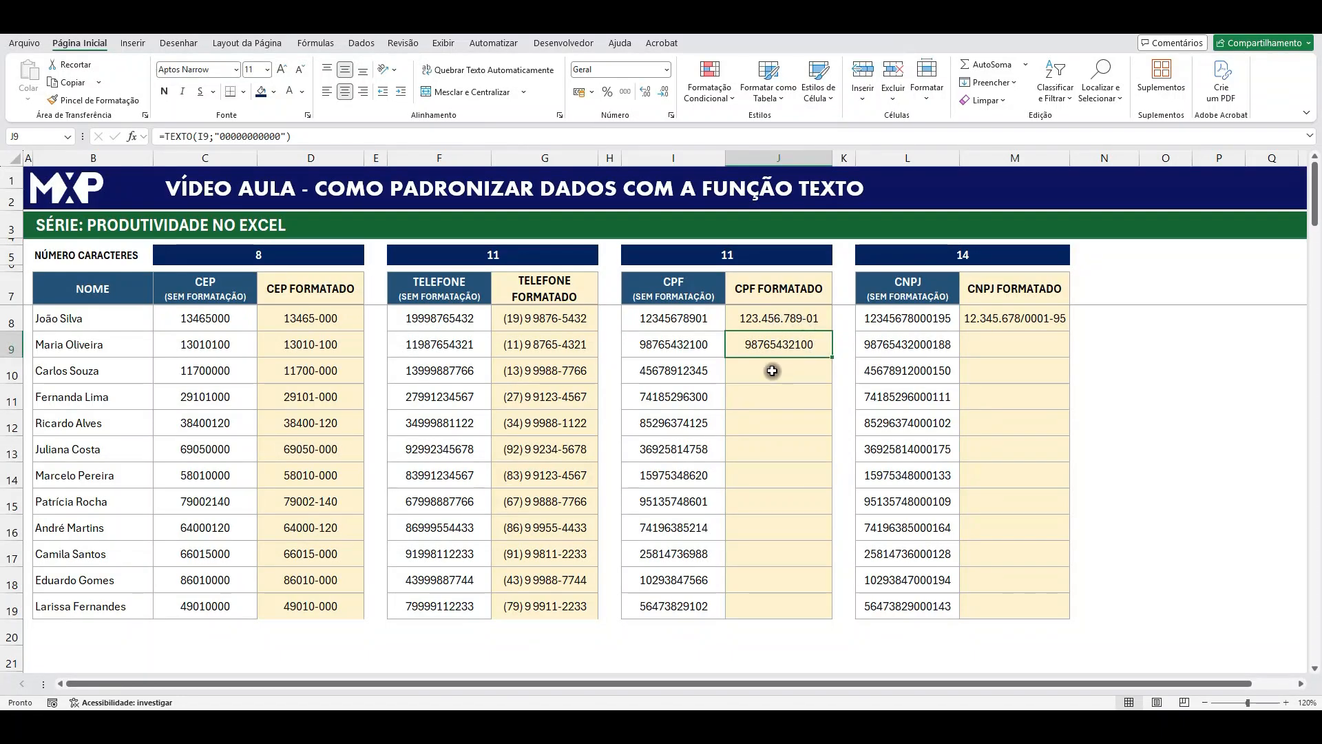
double_click(760, 344)
double_click(761, 344)
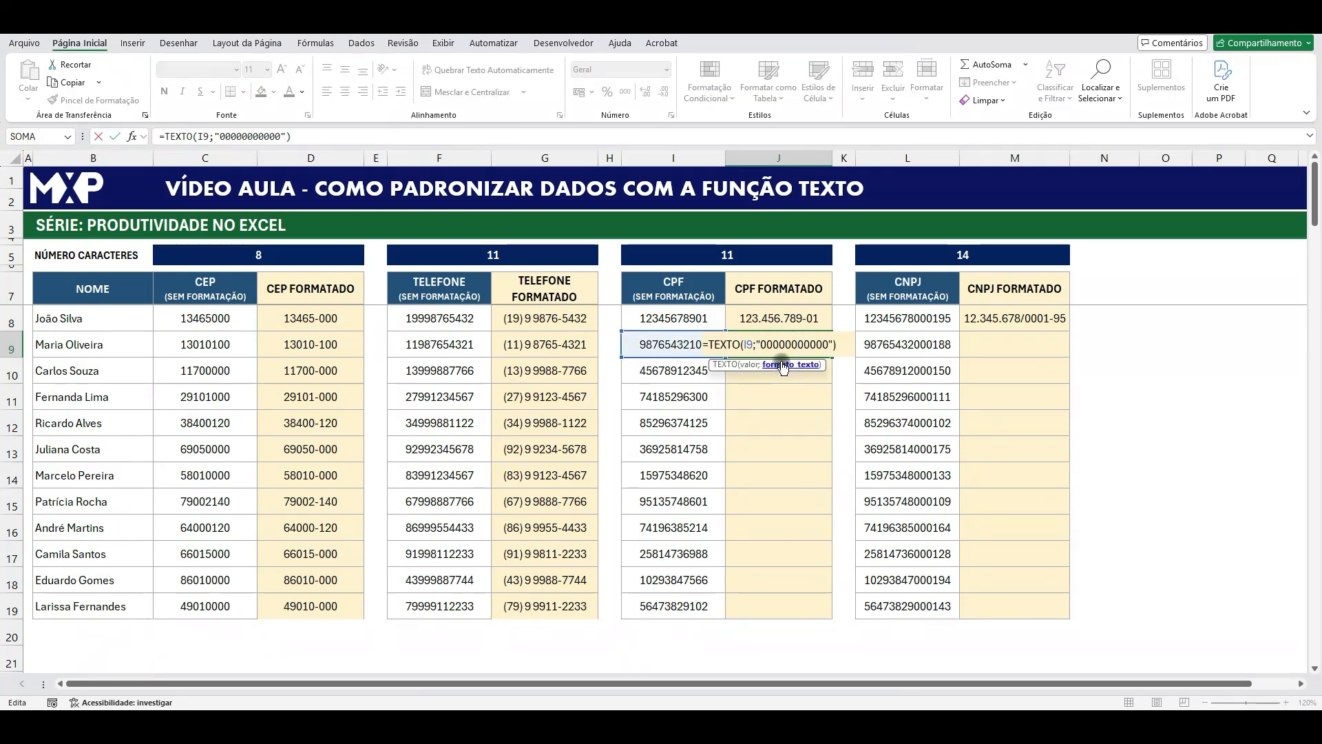
click(807, 345)
text(.)
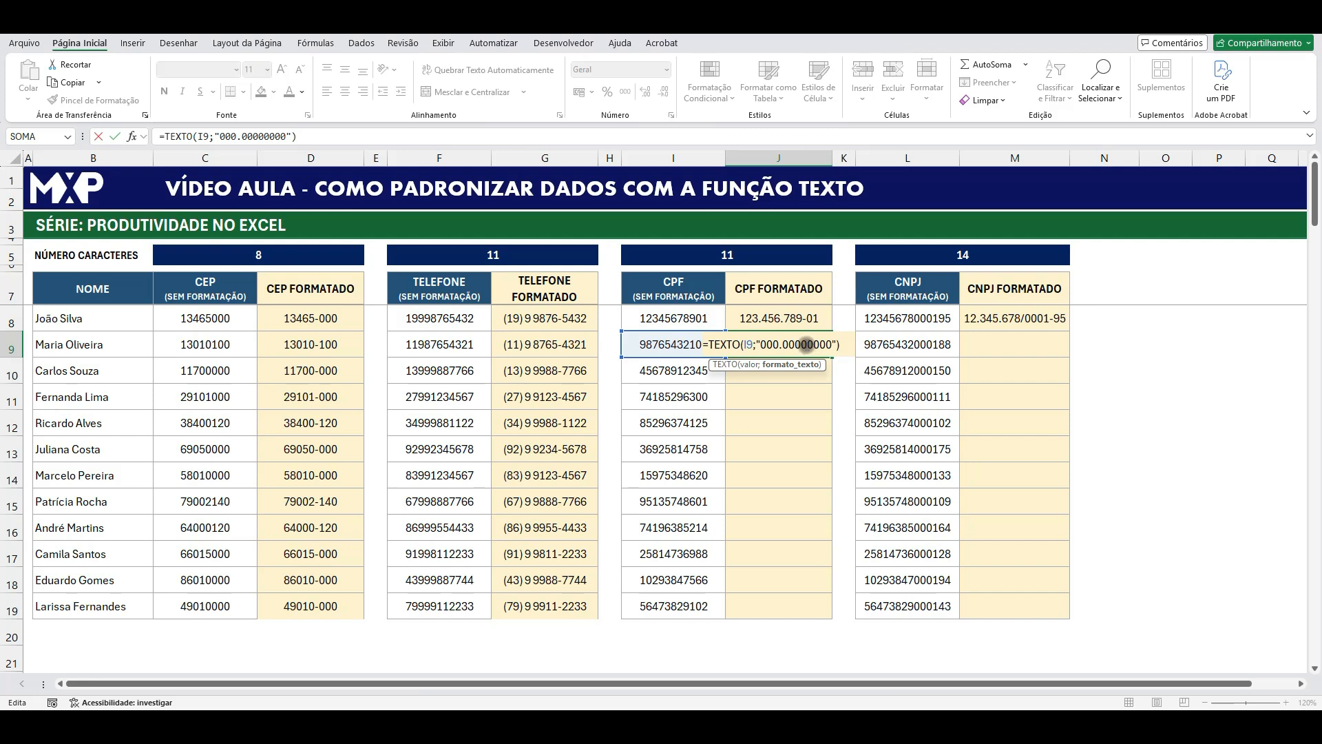
click(803, 345)
text(.)
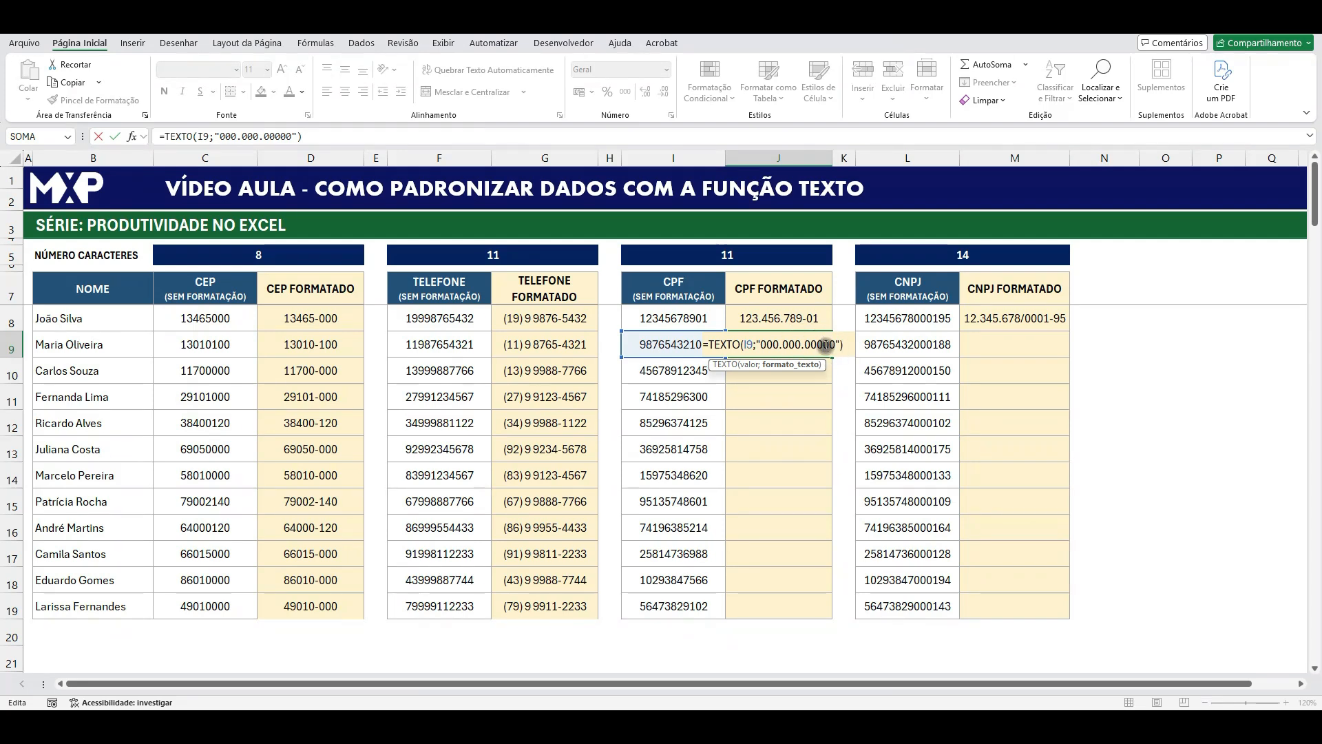
click(824, 344)
text(-)
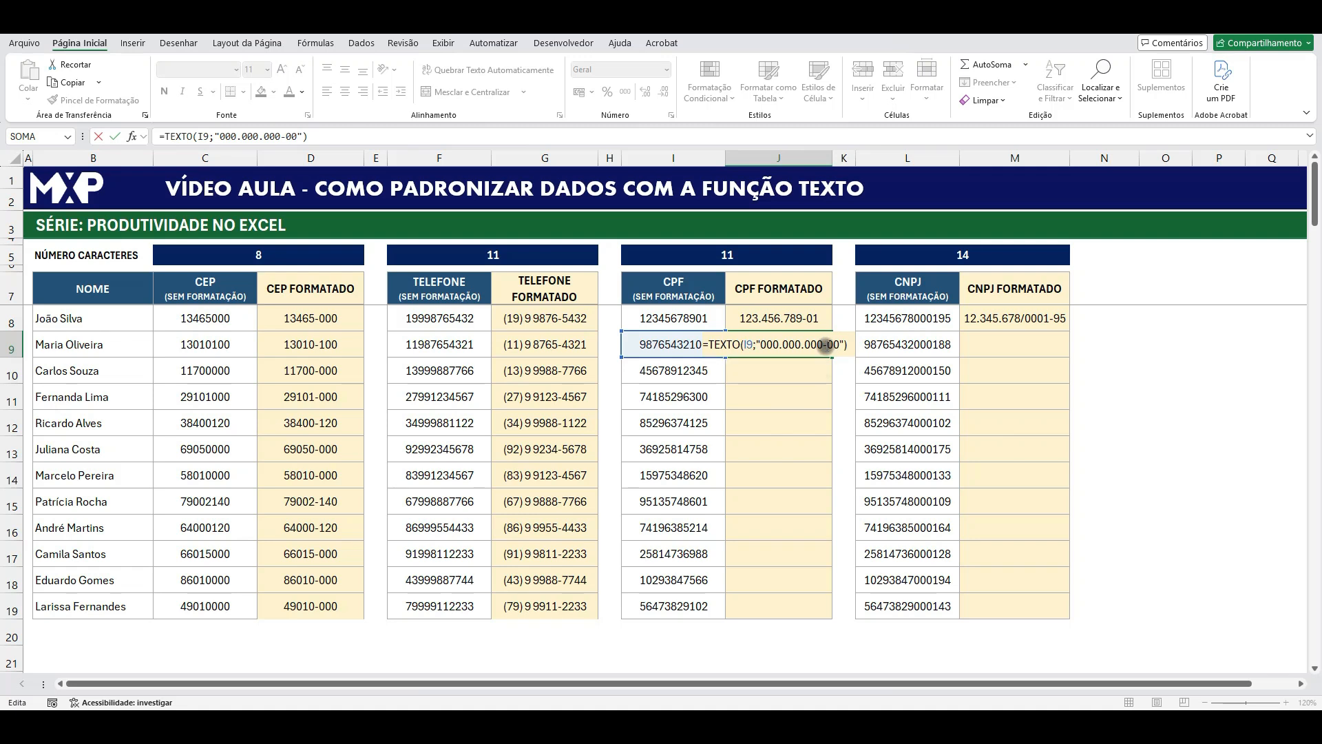
key(Return)
click(798, 457)
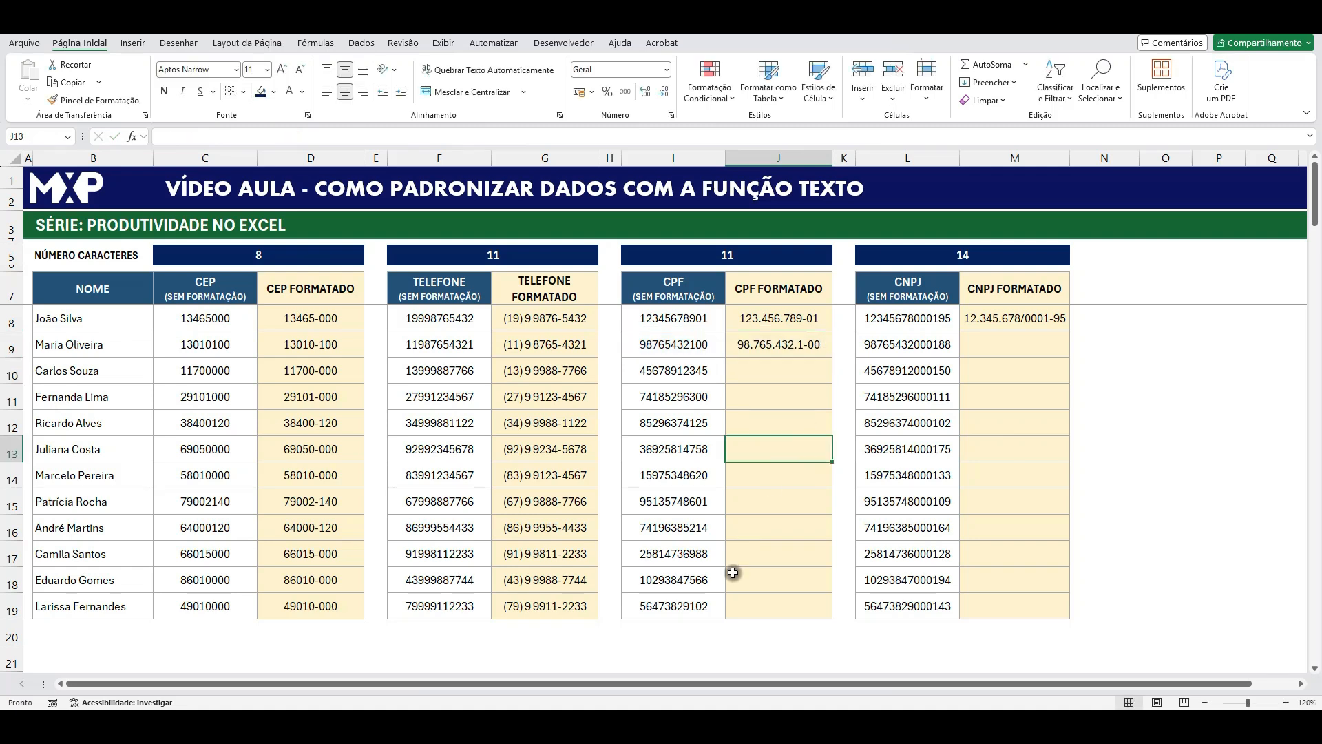
Step: Compare the CPF model in J8 with the result and format text of the formula in J9
click(791, 318)
click(781, 348)
double_click(781, 348)
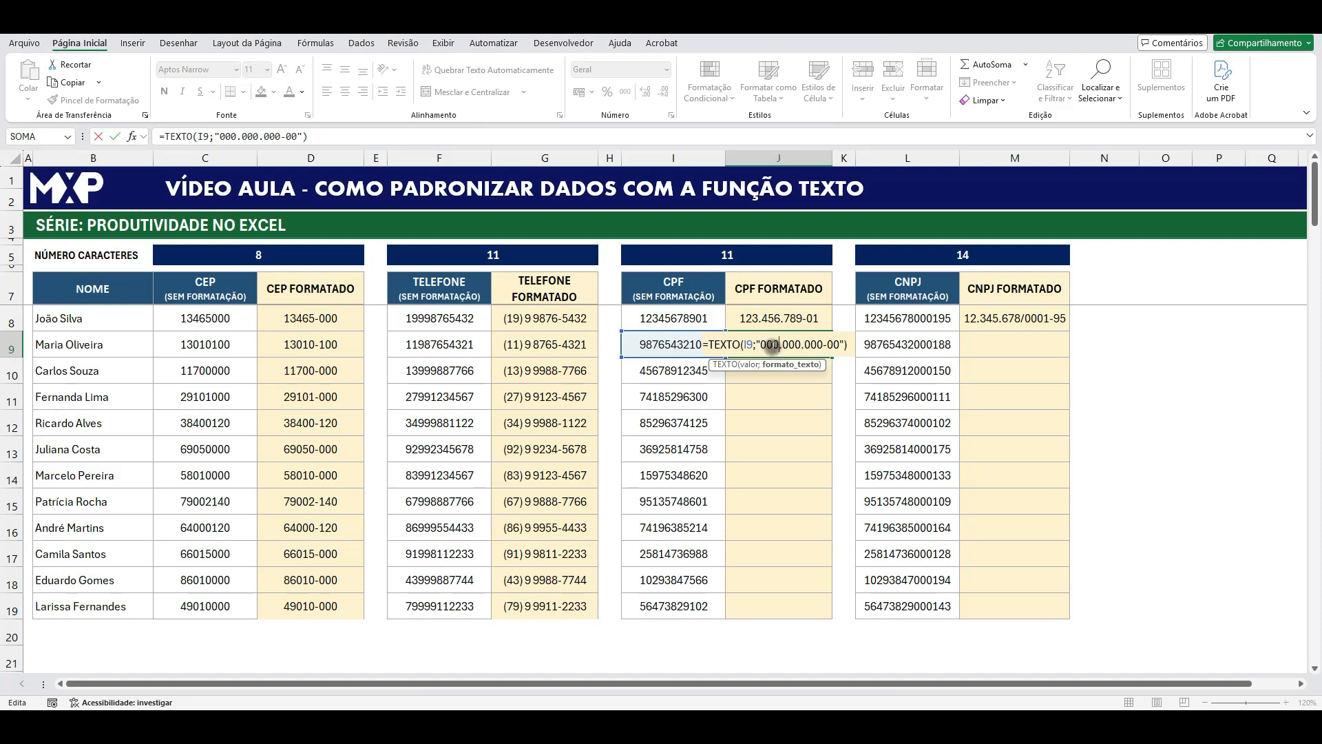
key(ctrl+Return)
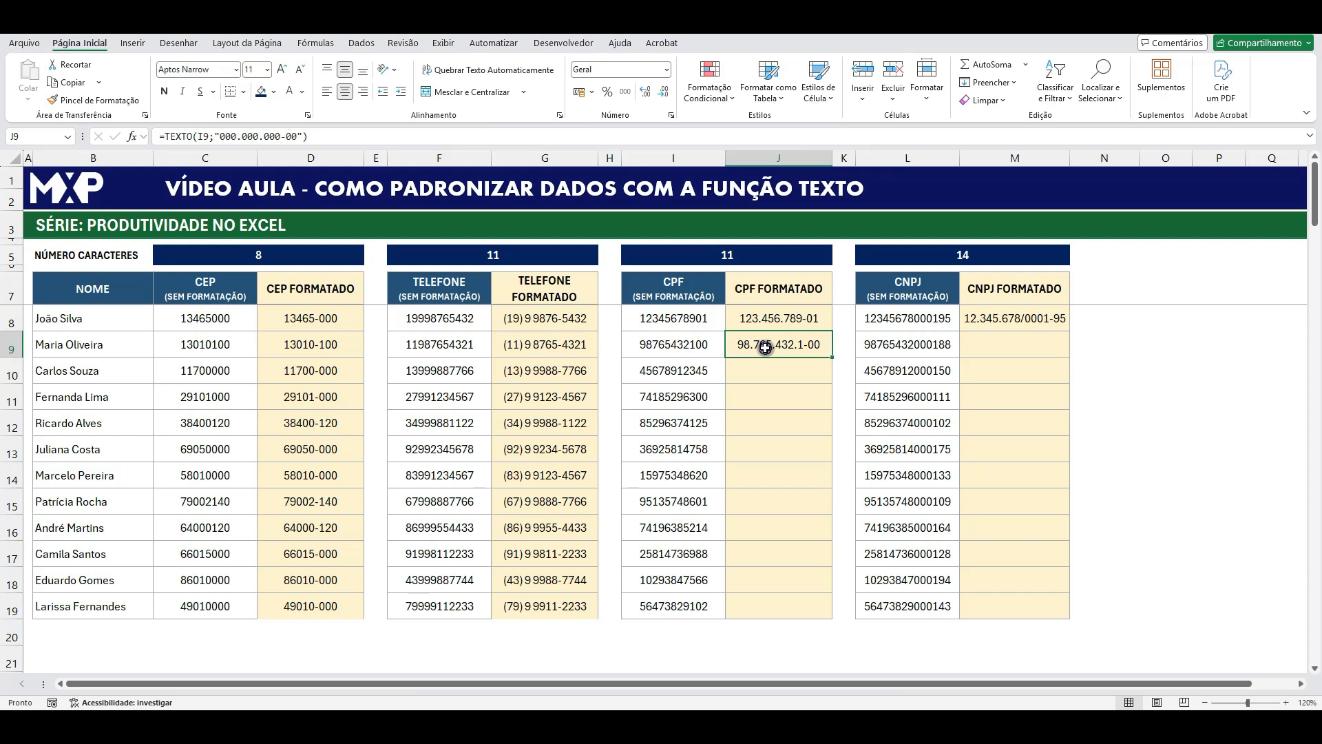
double_click(780, 351)
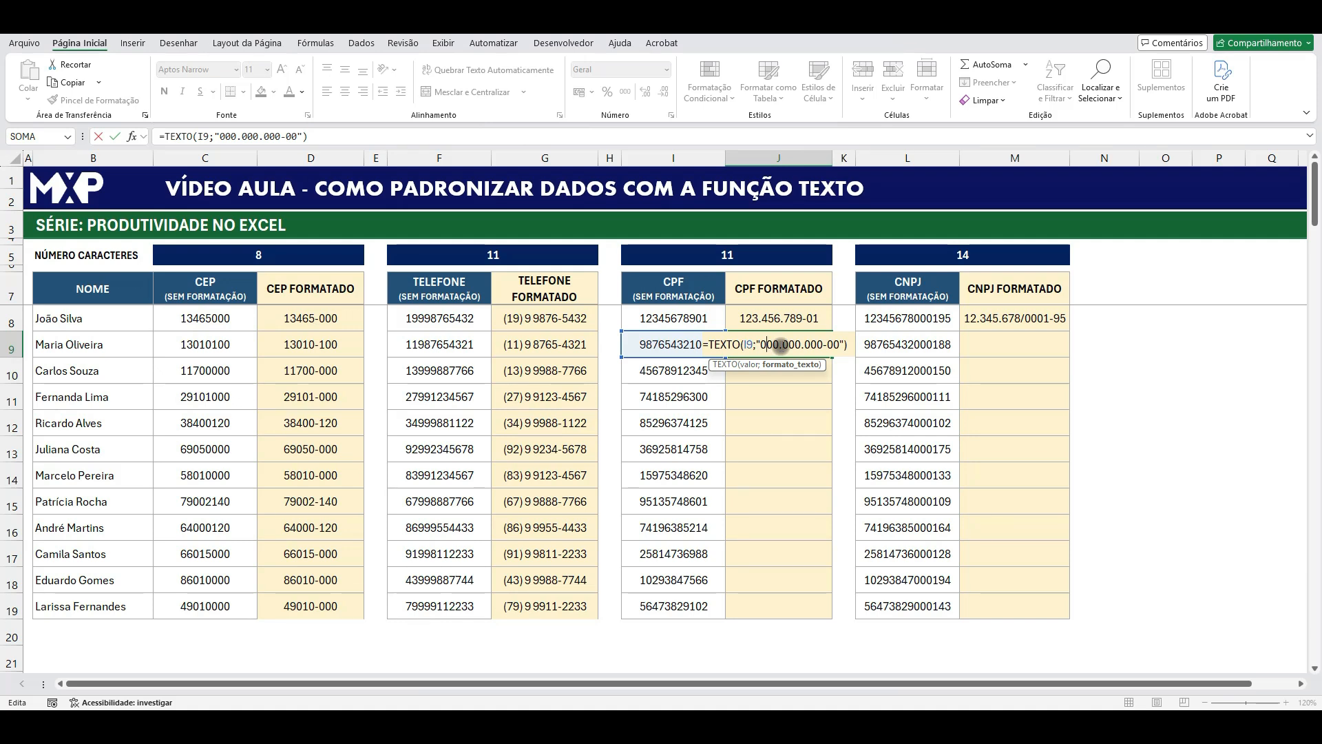
key(Escape)
Step: Insert a backslash before each period and the hyphen in J9, giving =TEXTO(I9;"000\.000\.000\-00")
double_click(759, 345)
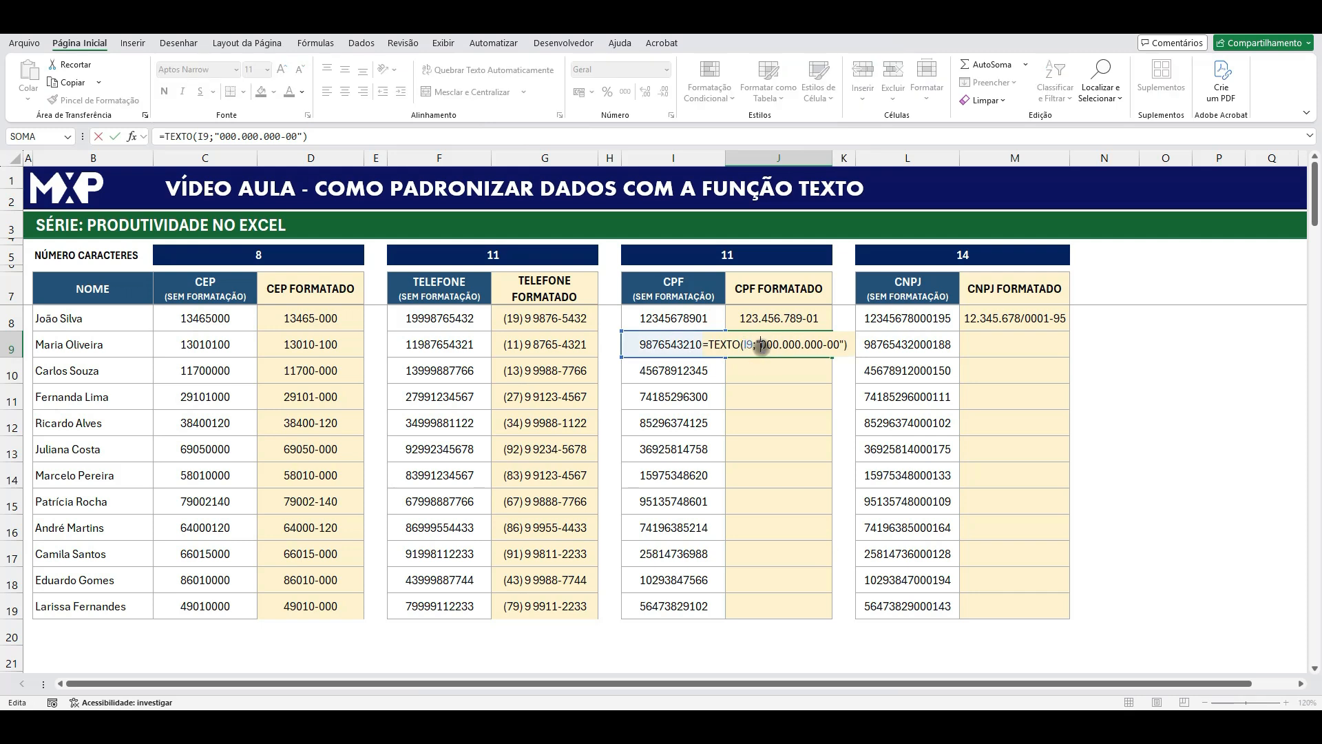
click(778, 344)
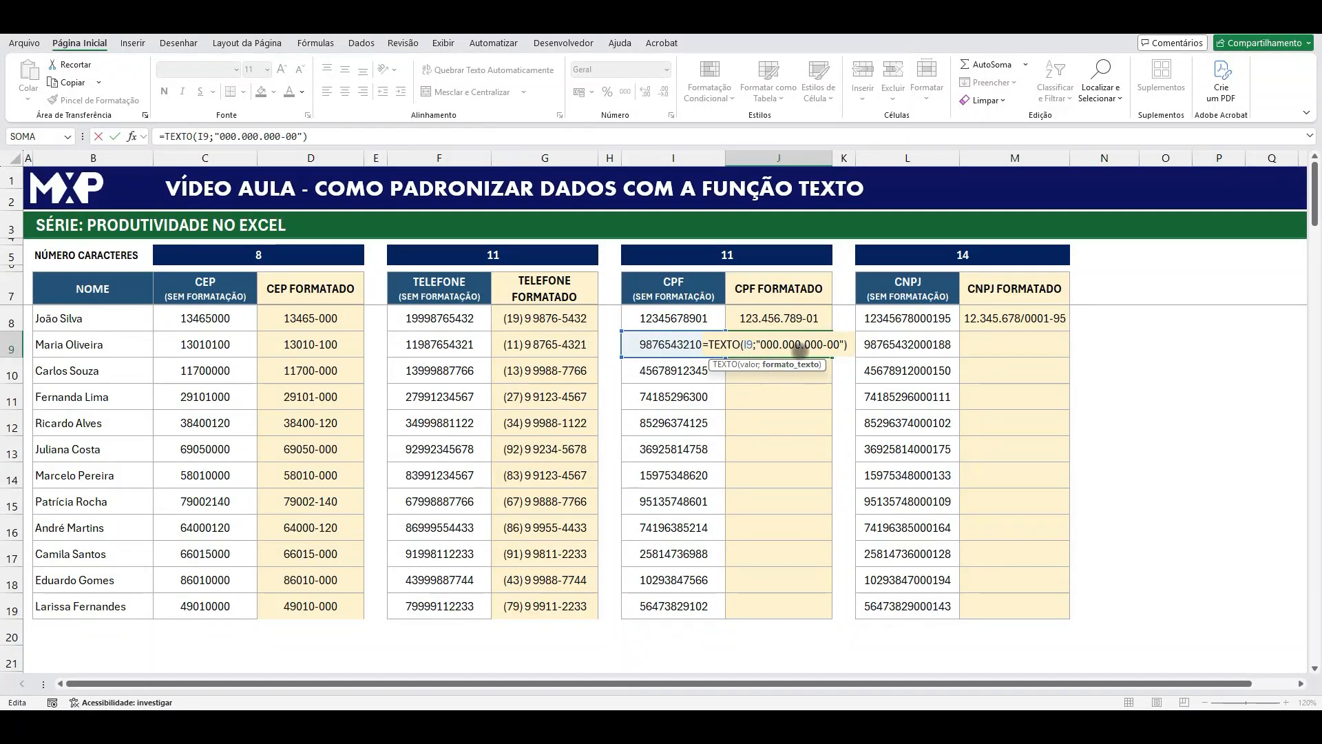
click(784, 344)
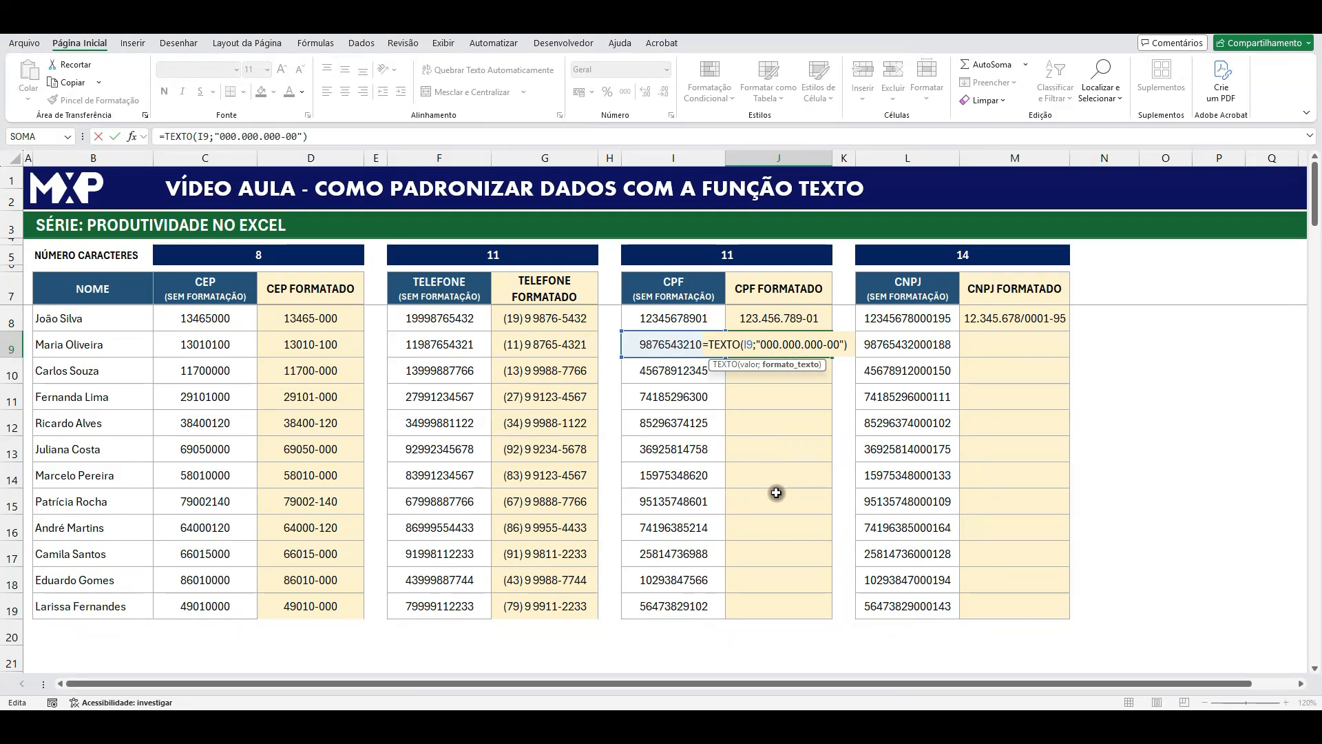
text(\)
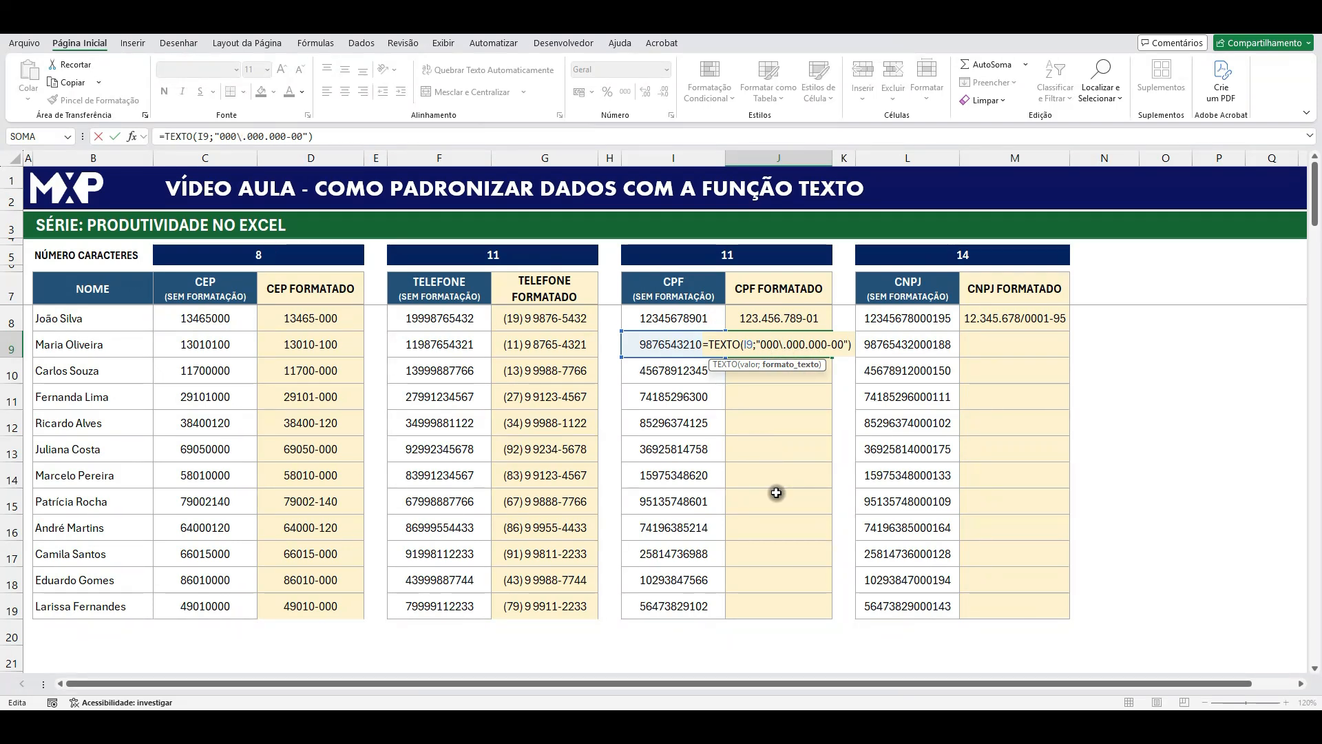
click(805, 343)
text(\)
click(728, 347)
text(\)
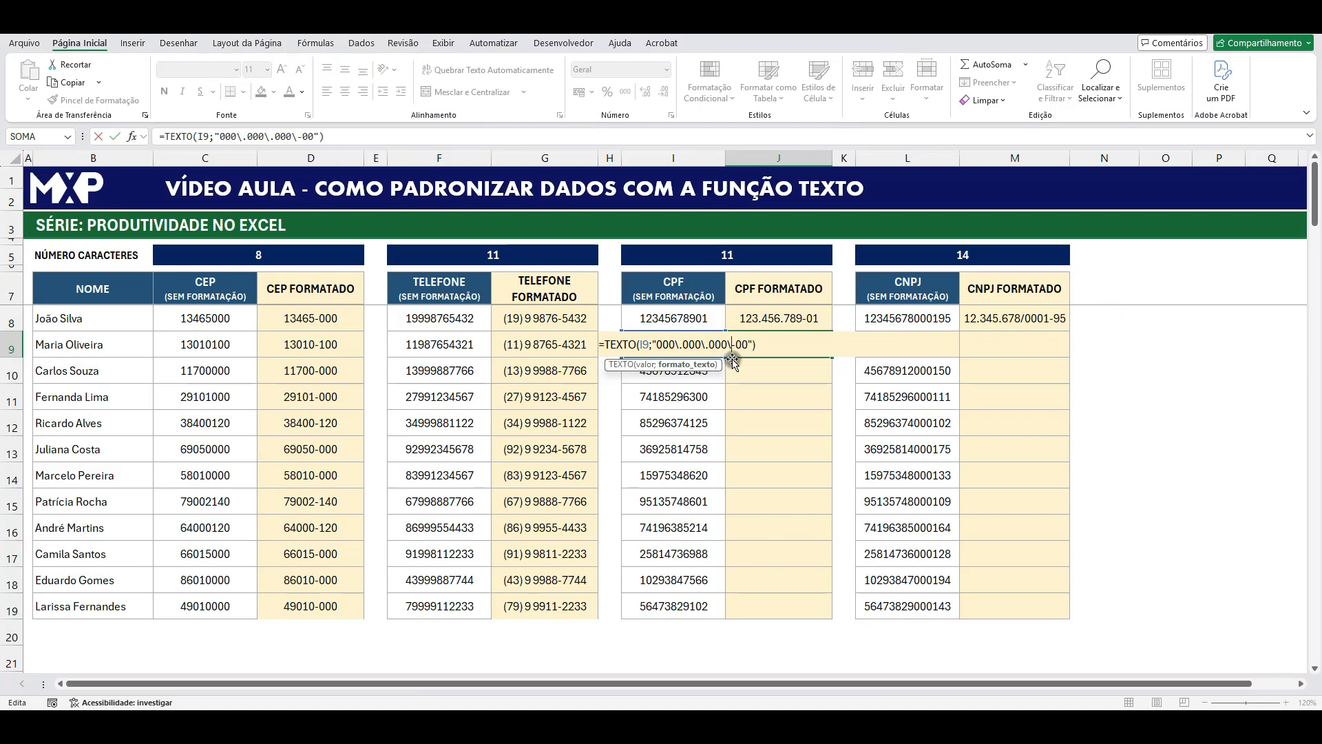
key(Return)
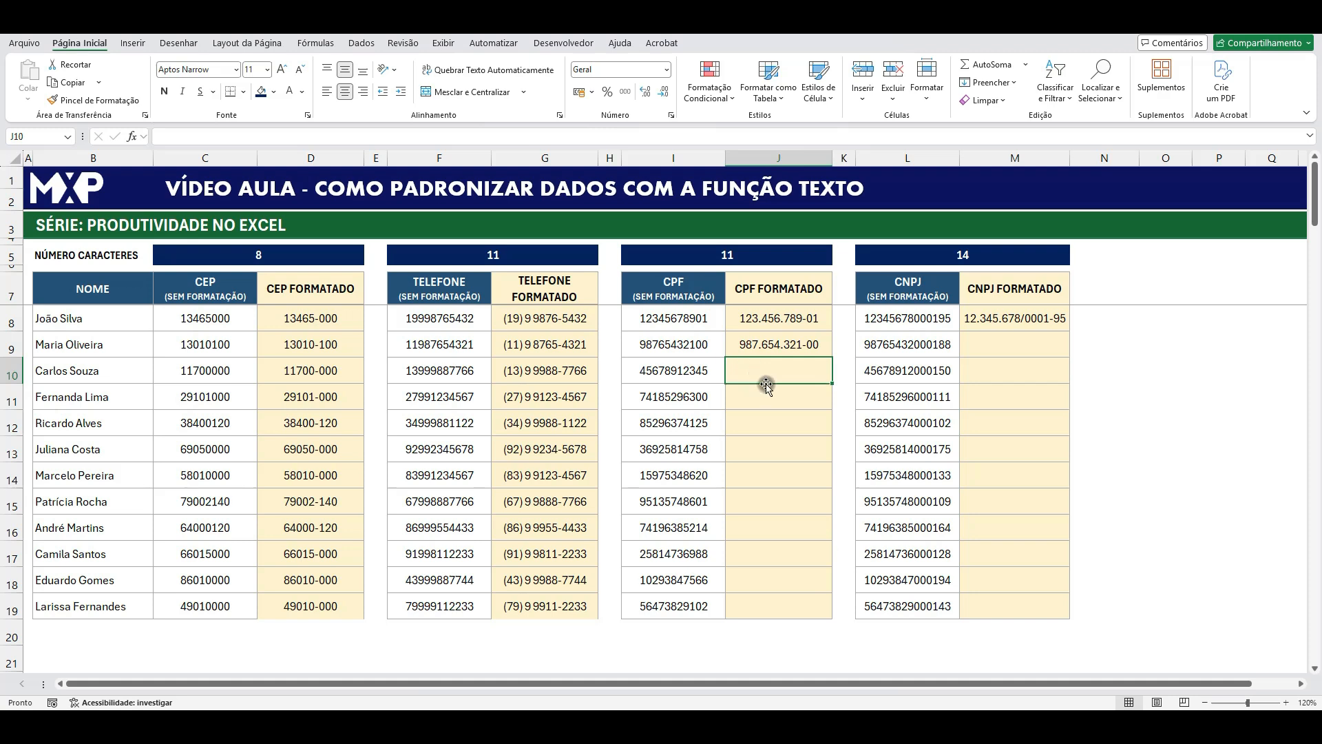
Step: Fill the J9 CPF formula down through J19 and compare the formulas in G9, D9 and J9
click(768, 344)
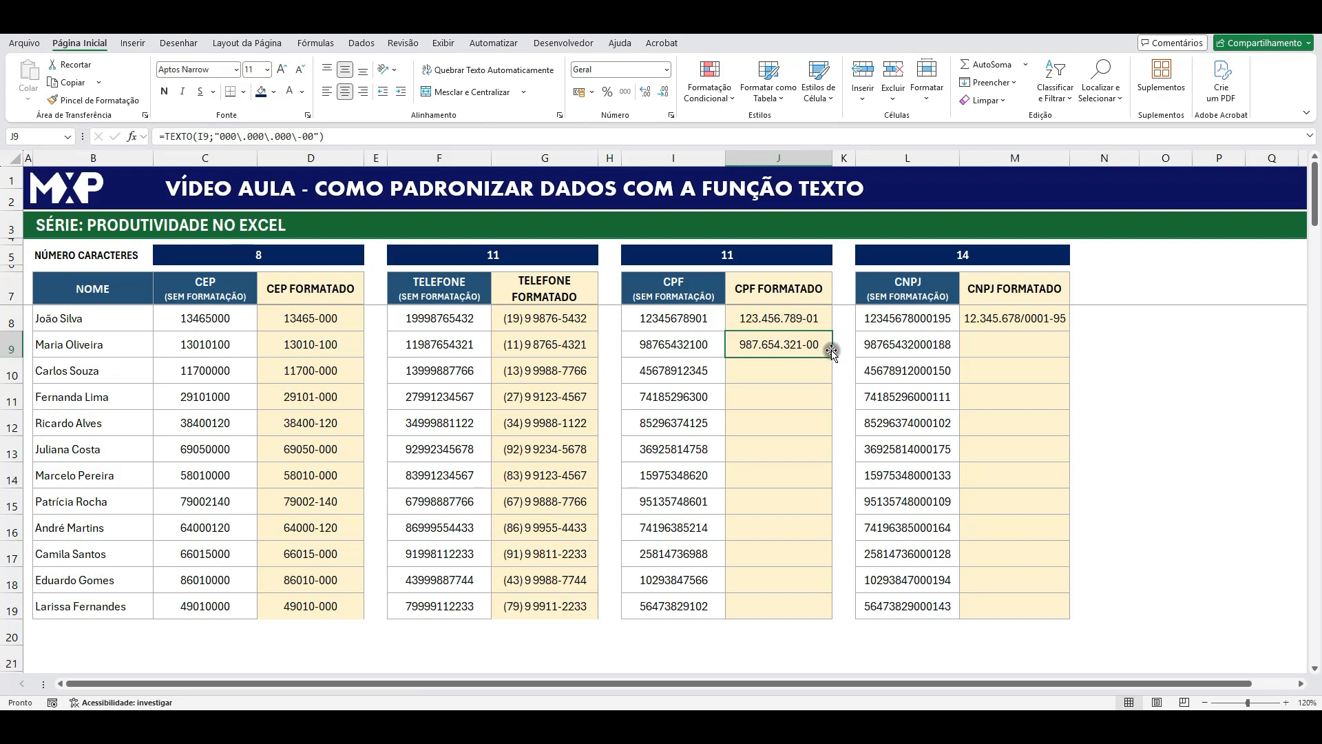
drag(832, 356, 830, 611)
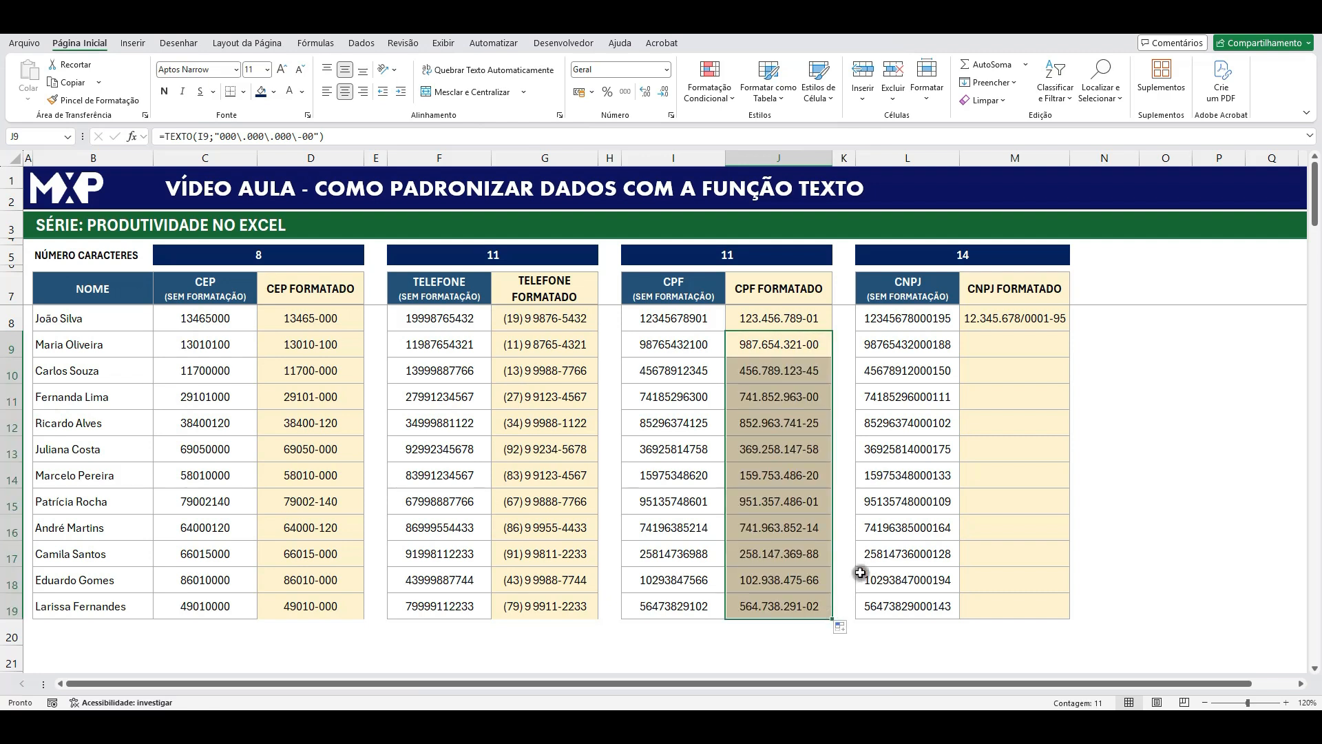
click(553, 345)
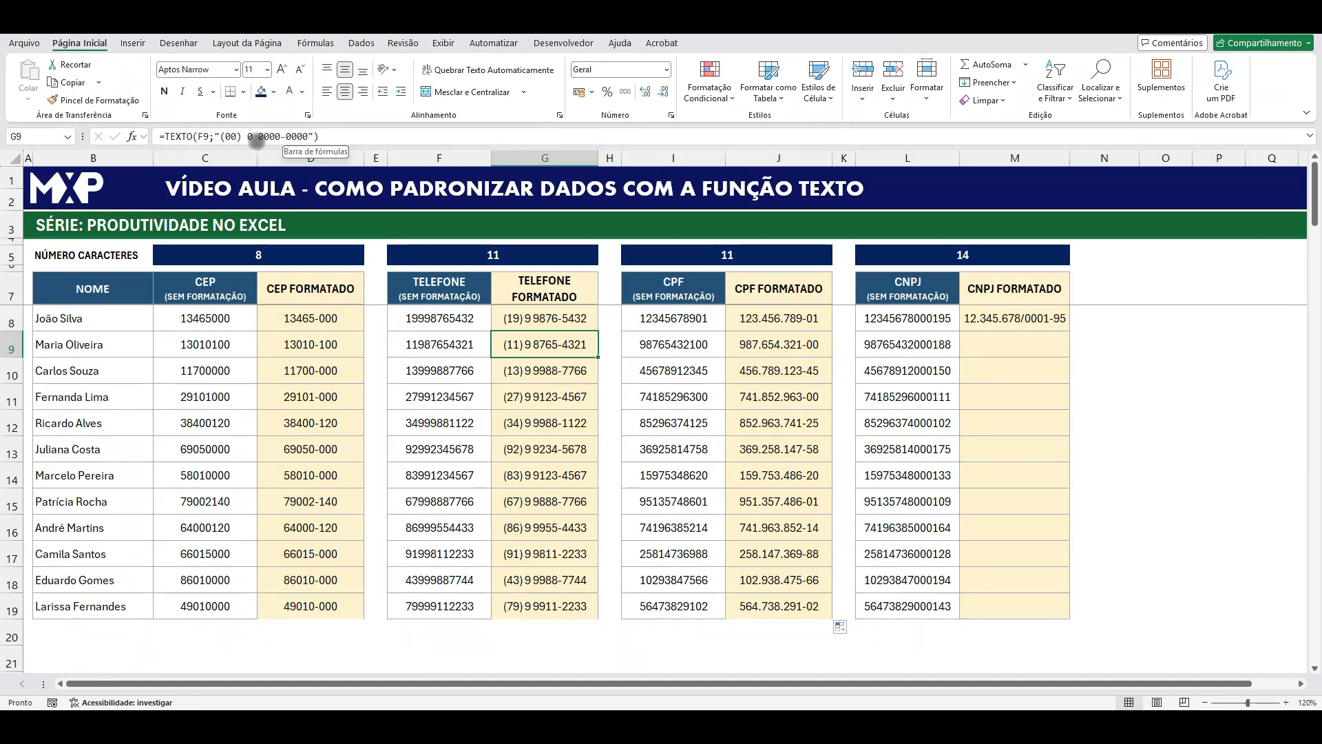
click(295, 344)
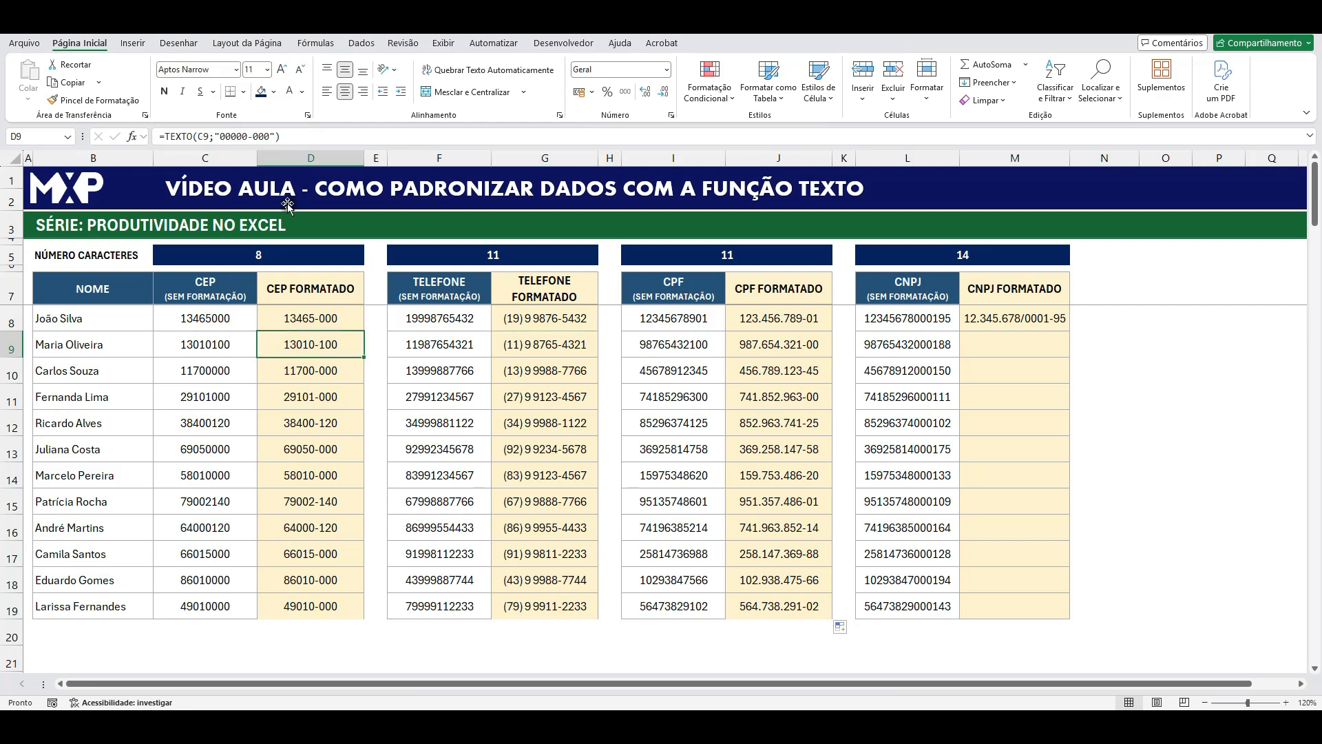
click(755, 334)
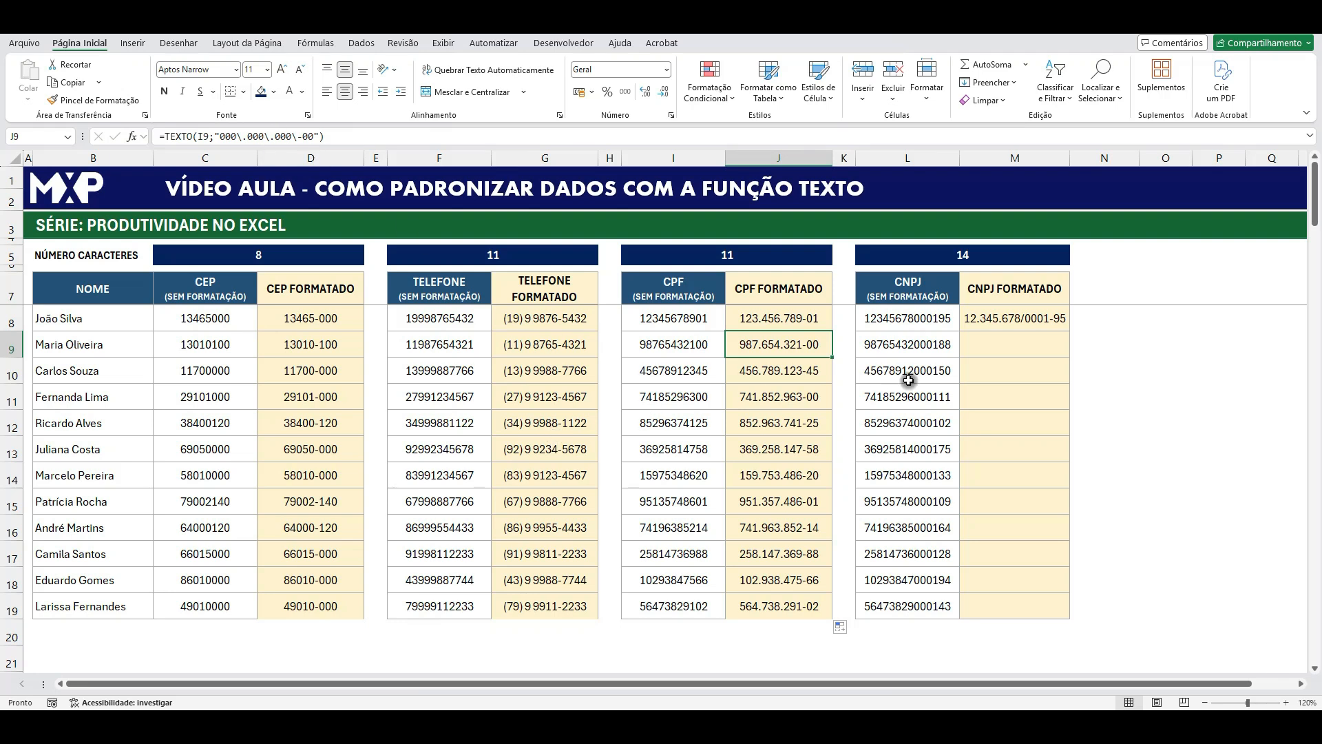
click(1010, 344)
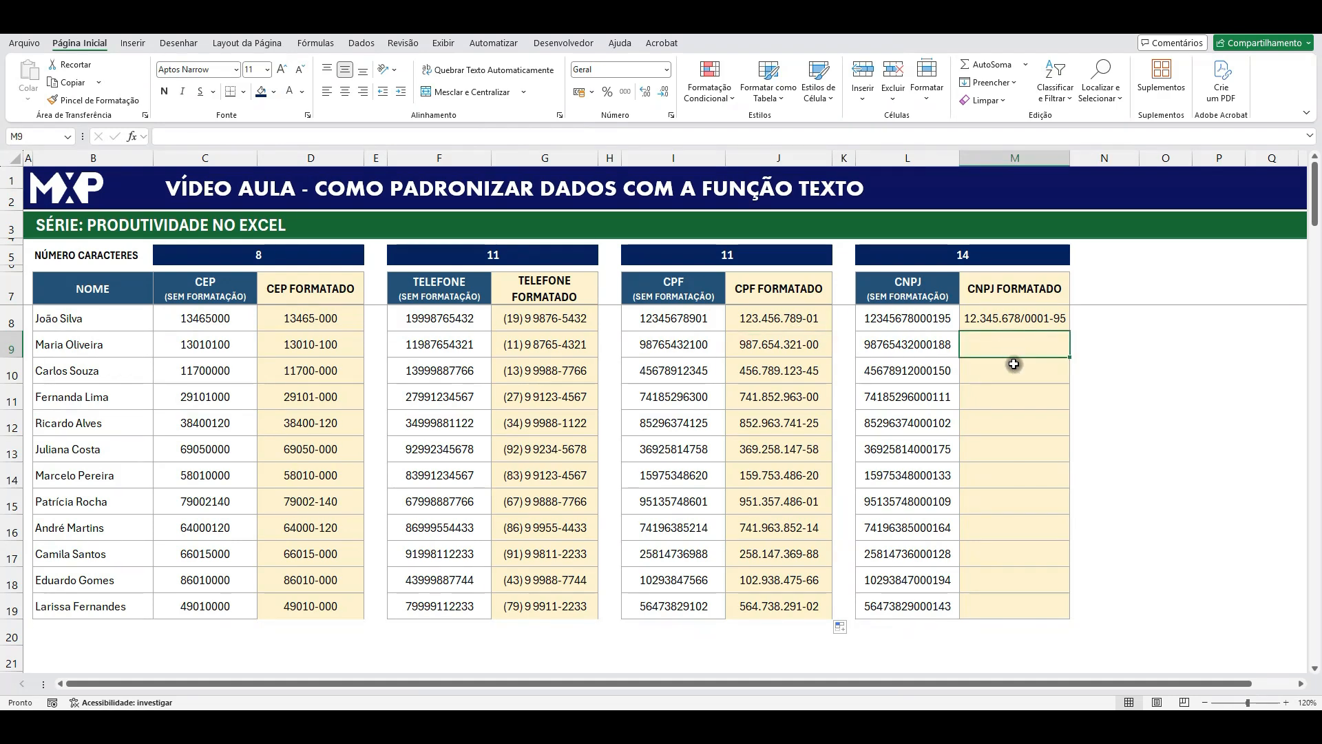
text(=TEXTO)
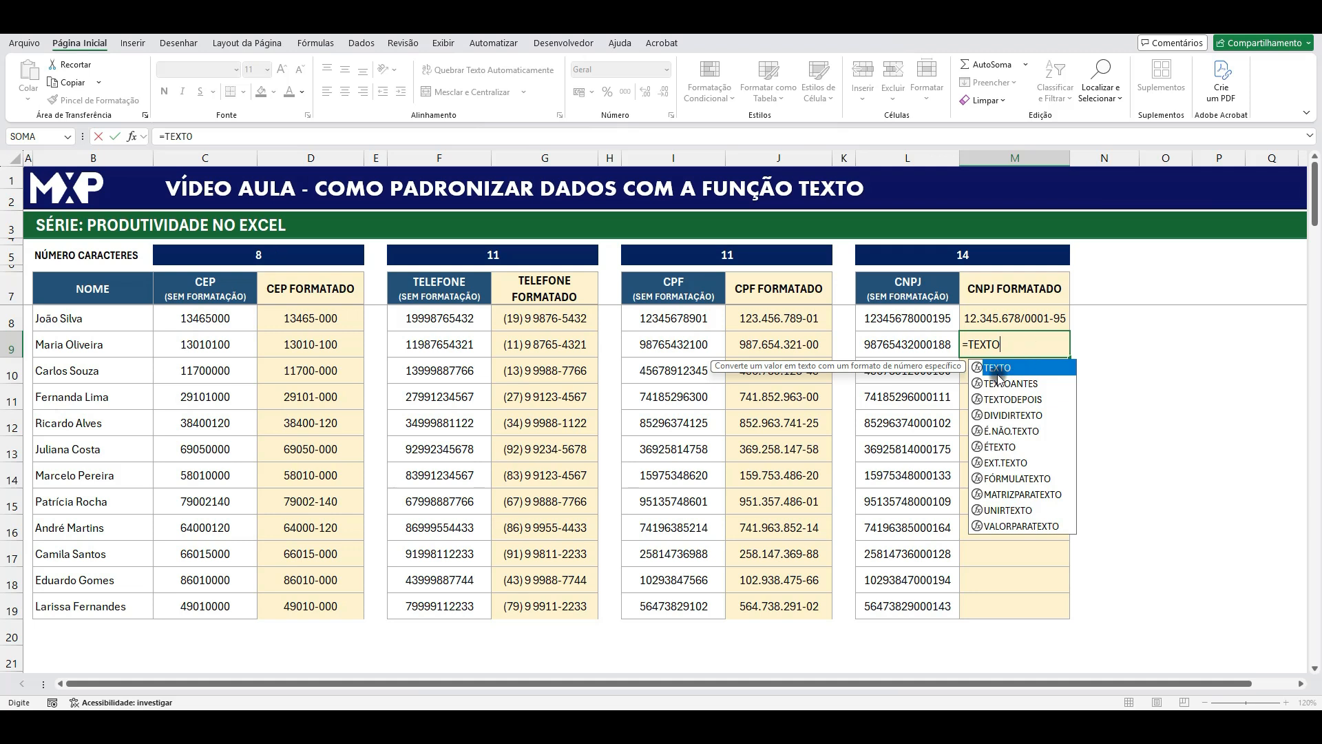
text(()
click(931, 347)
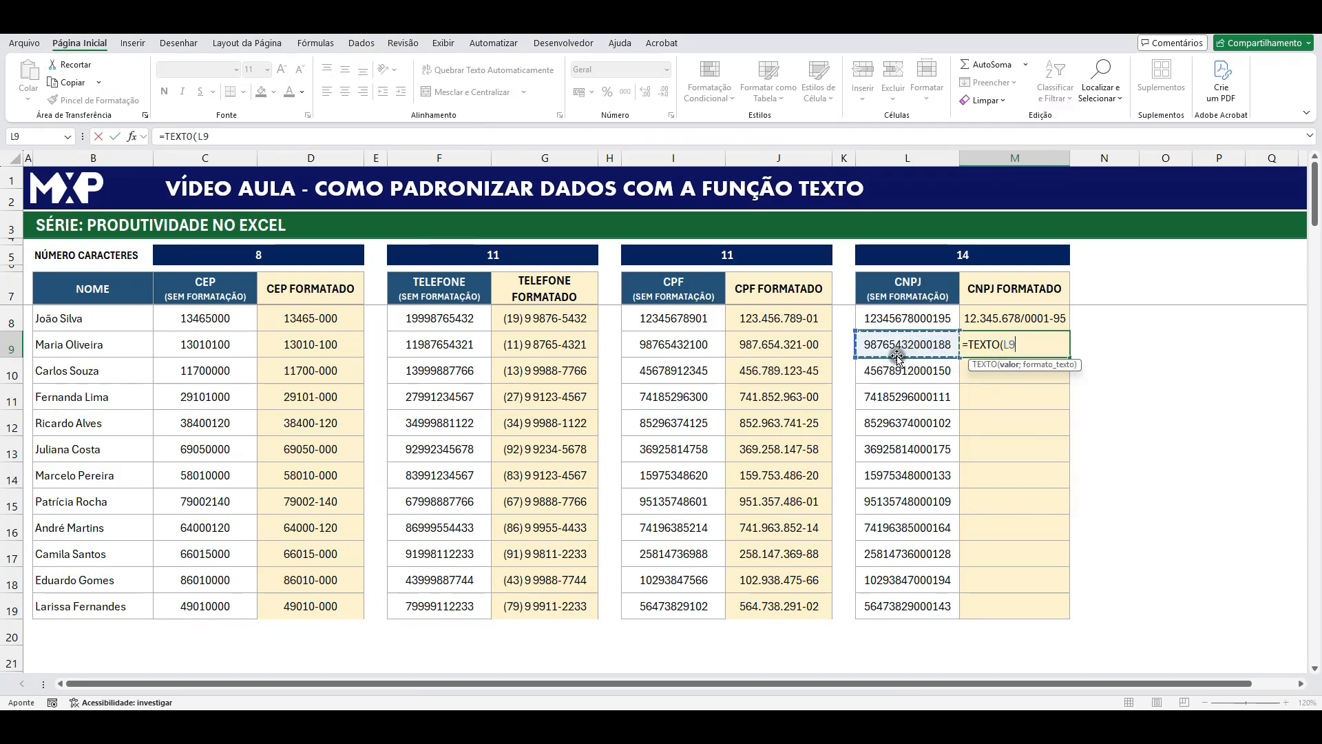
text(;)
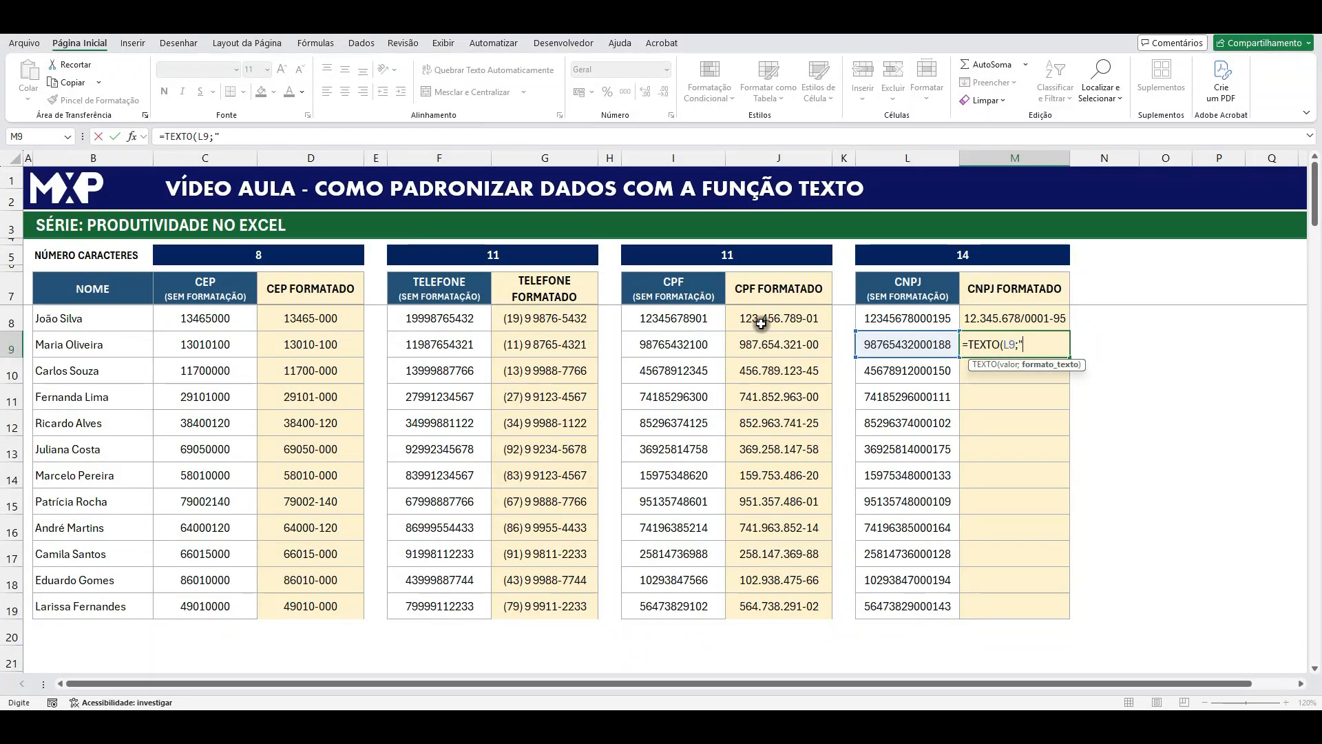
text(00000000000000)
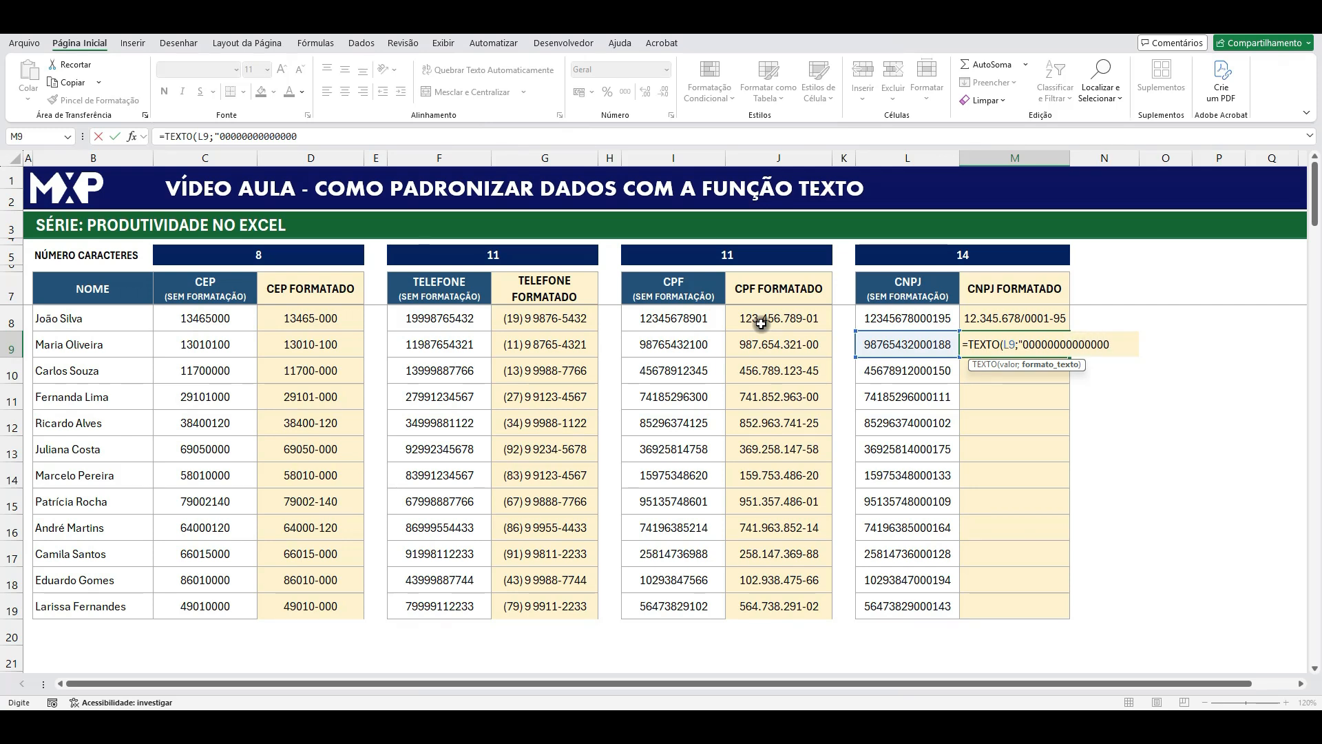
text(")
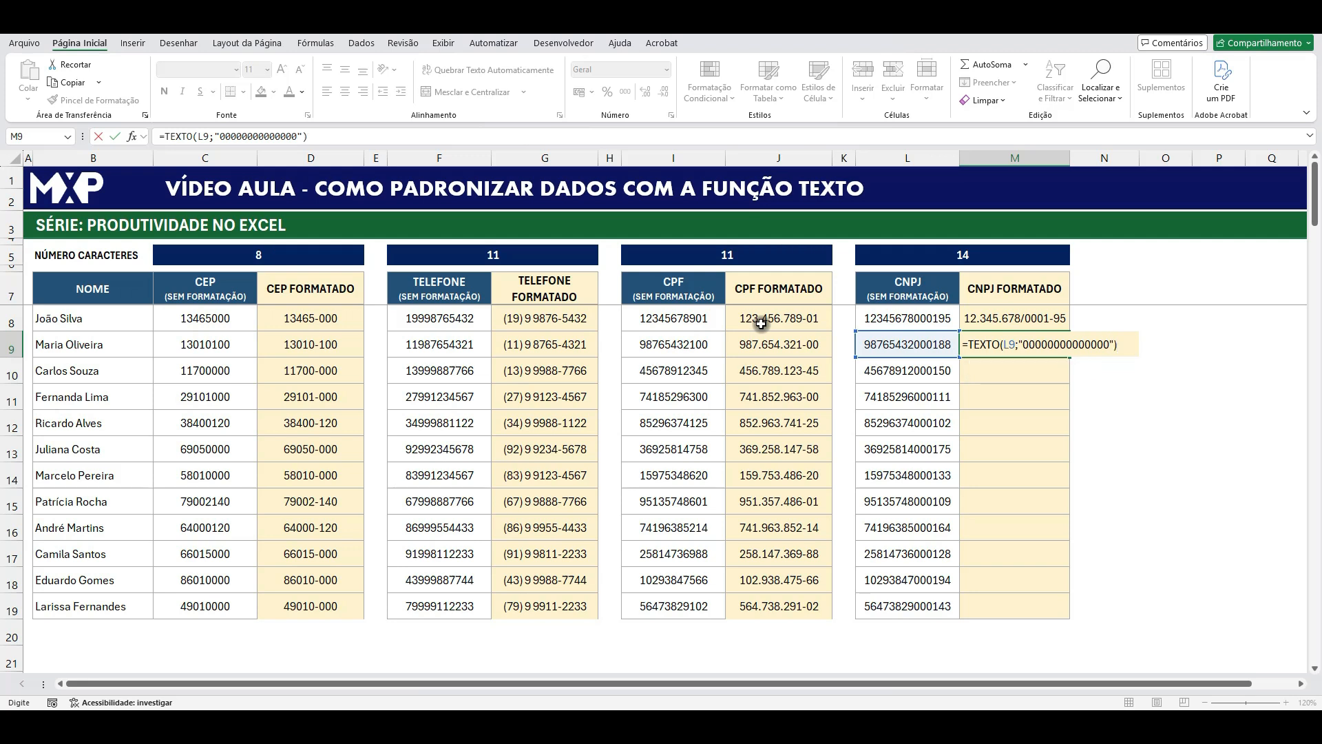
key(Return)
Step: Insert backslash-escaped periods after the second and fifth zeros of the format text in M9, giving "00\.000\.000000000"
click(1050, 340)
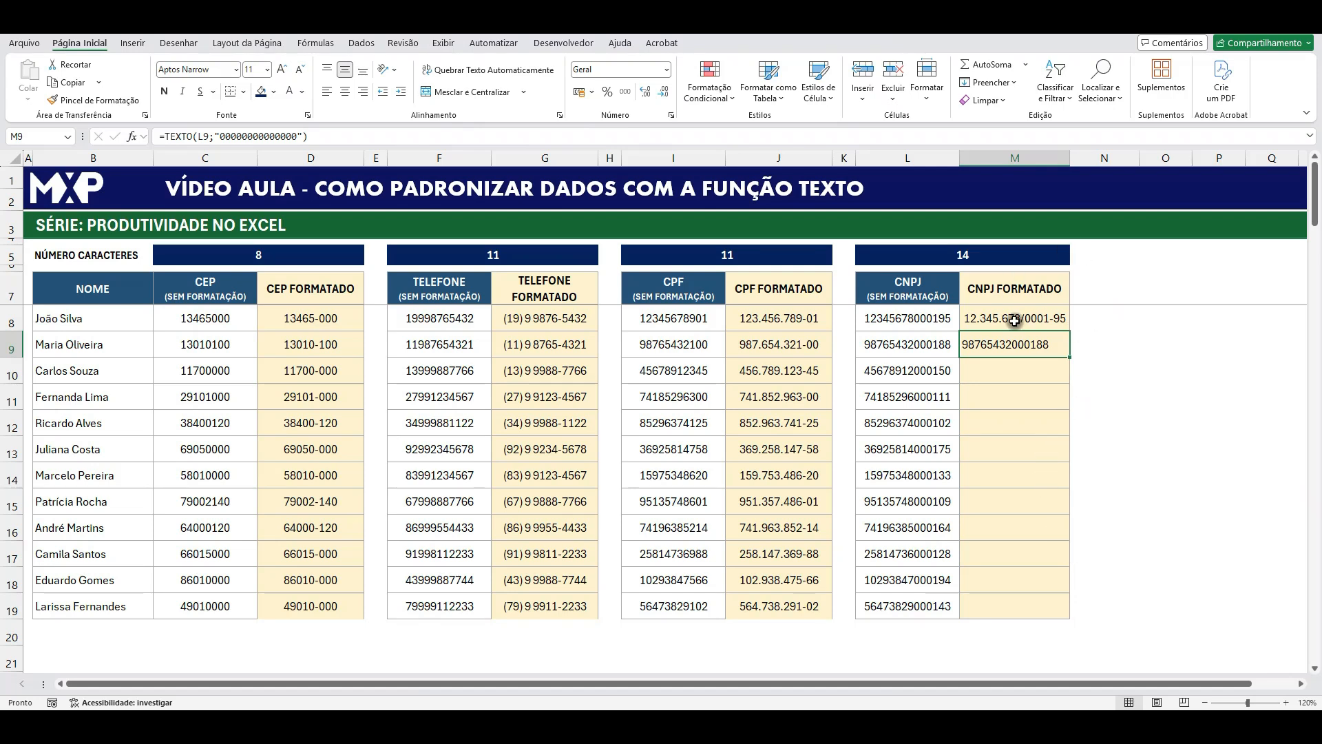
double_click(1001, 348)
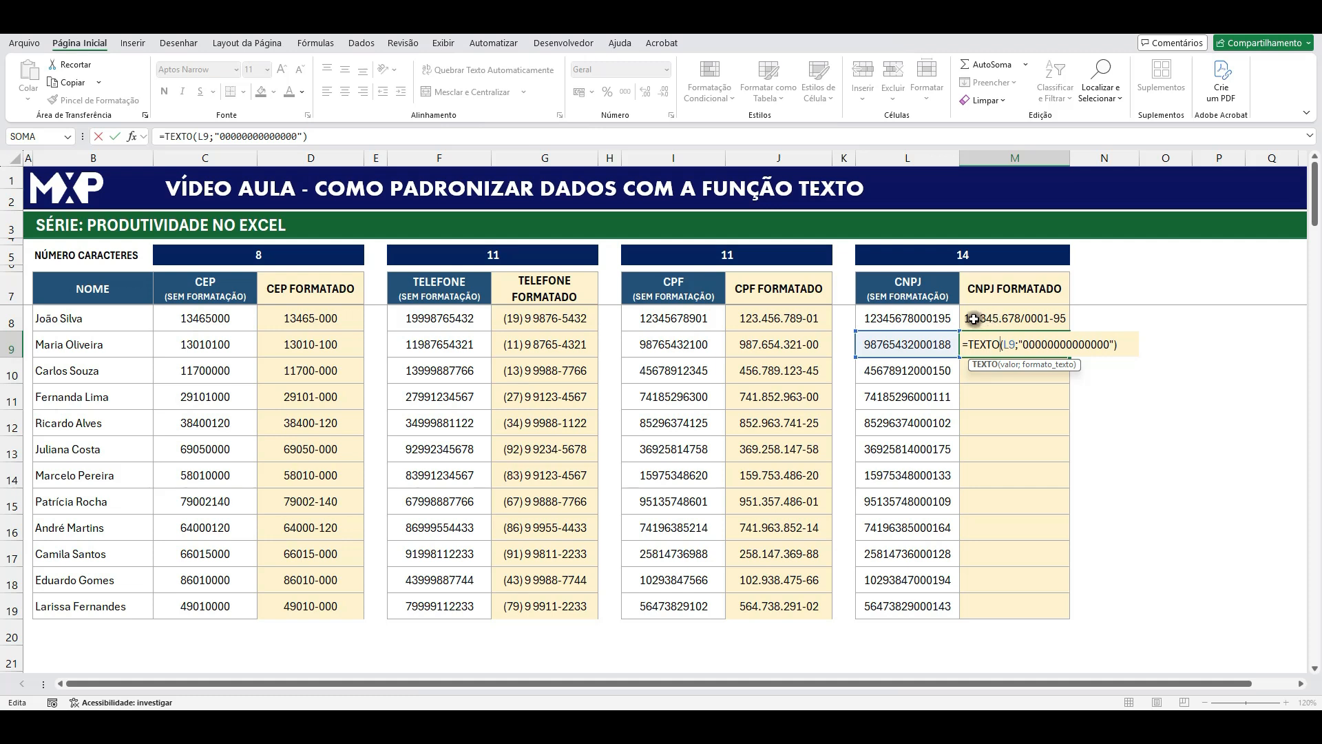
click(1035, 344)
text(.)
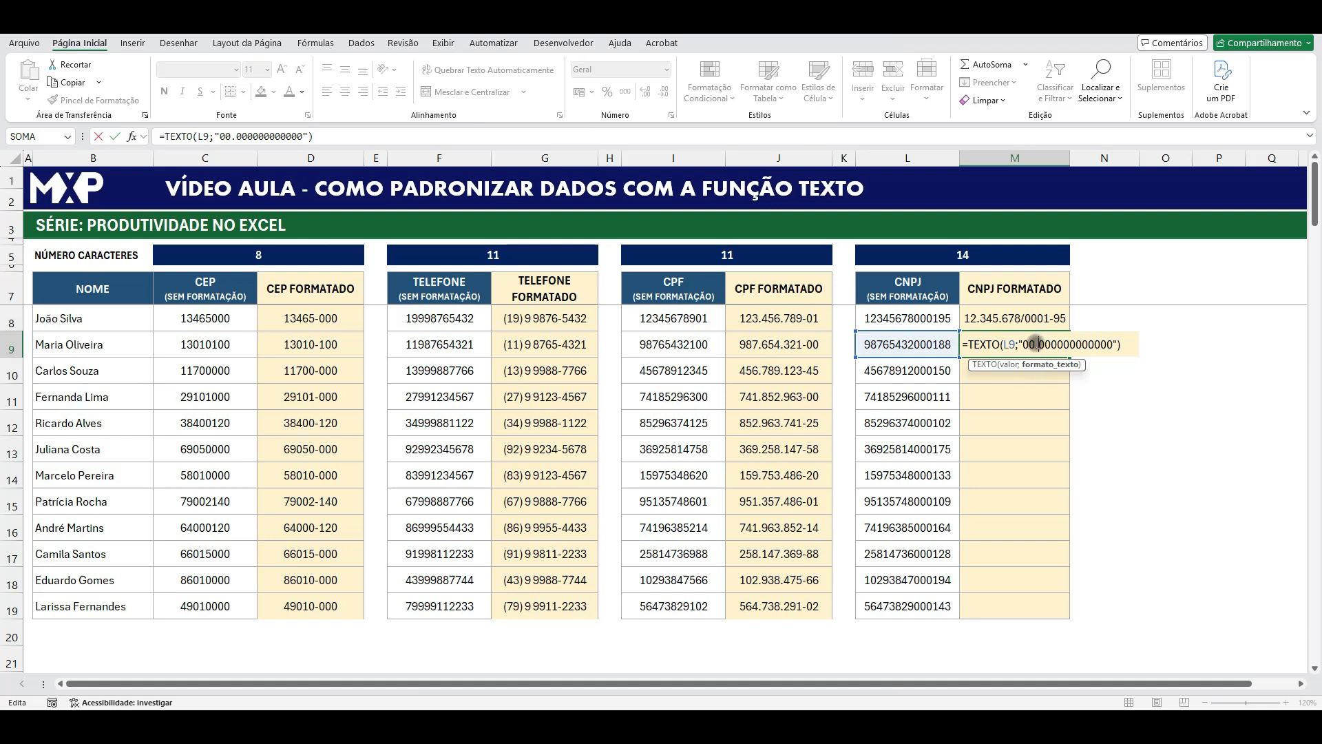
text(\)
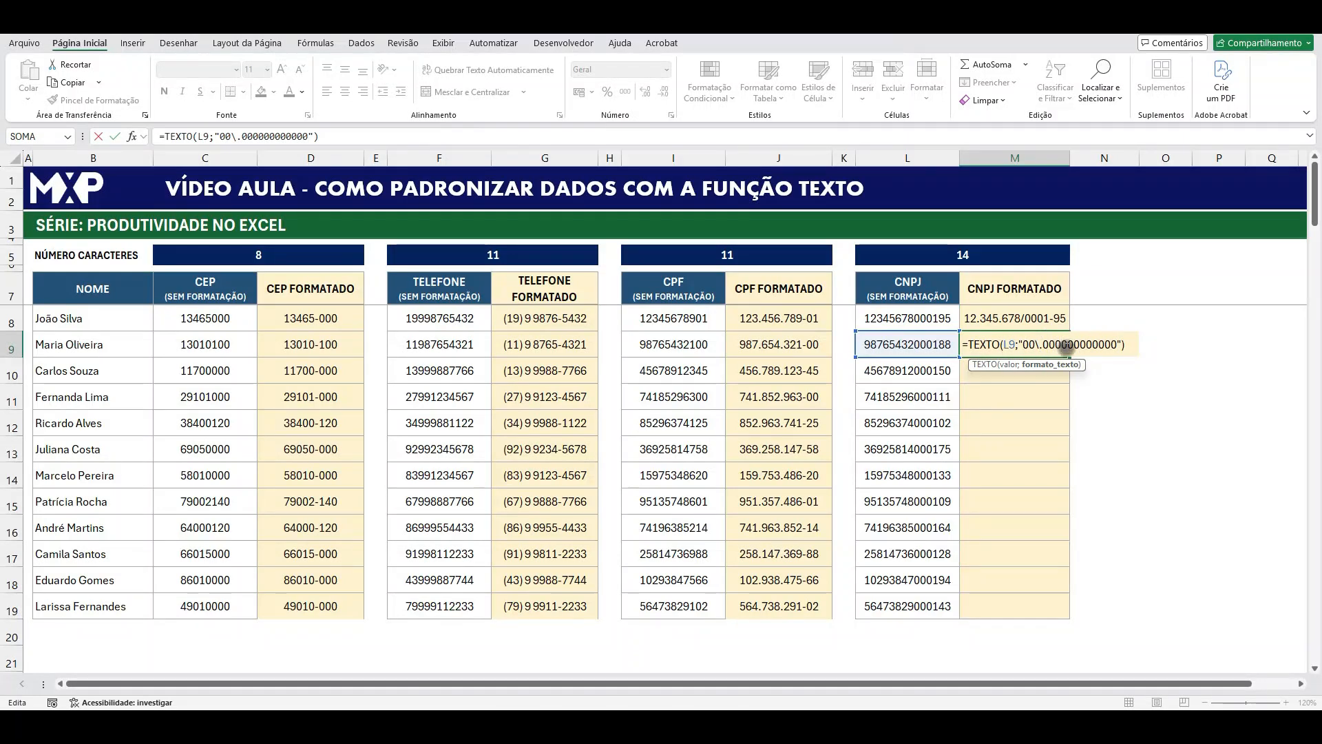
click(1063, 344)
text(.)
click(1064, 344)
text(\.)
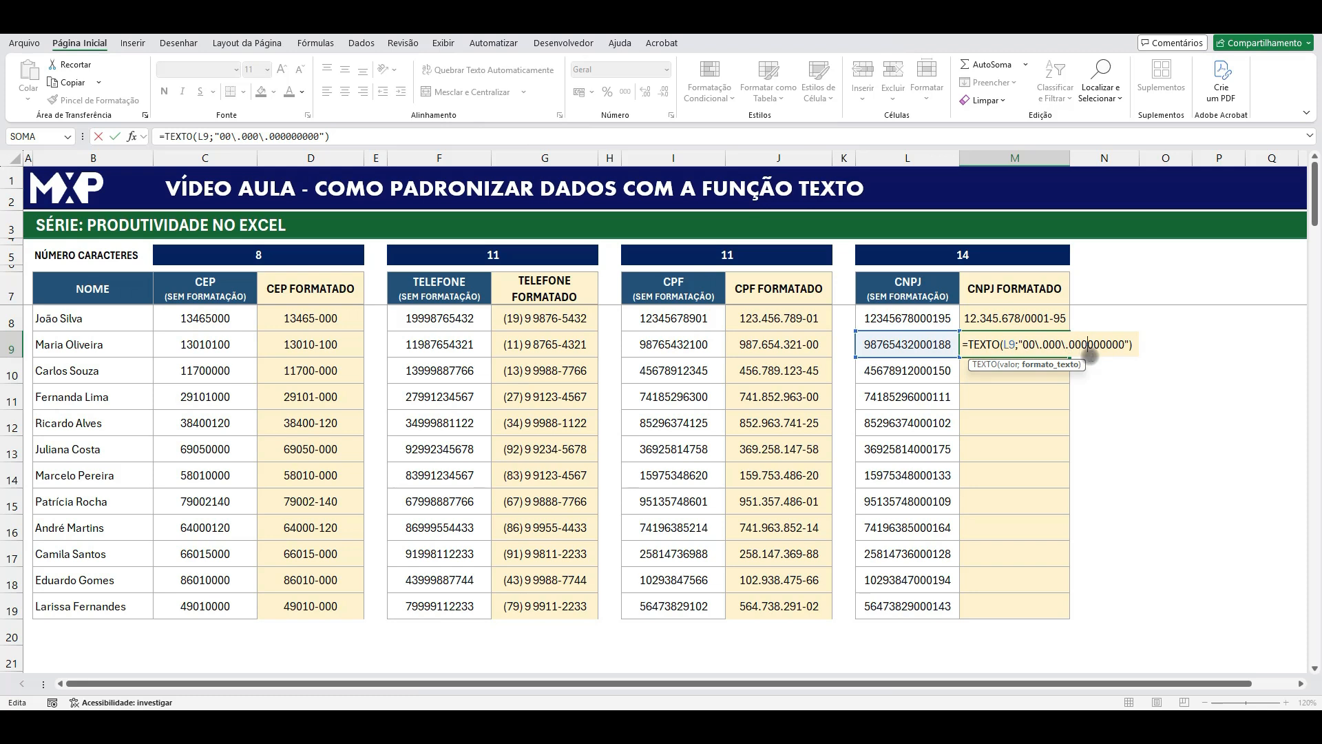
Step: Add a backslash-escaped slash and a hyphen to the M9 format text, giving =TEXTO(L9;"00\.000\.000\/0000-00")
text(\/)
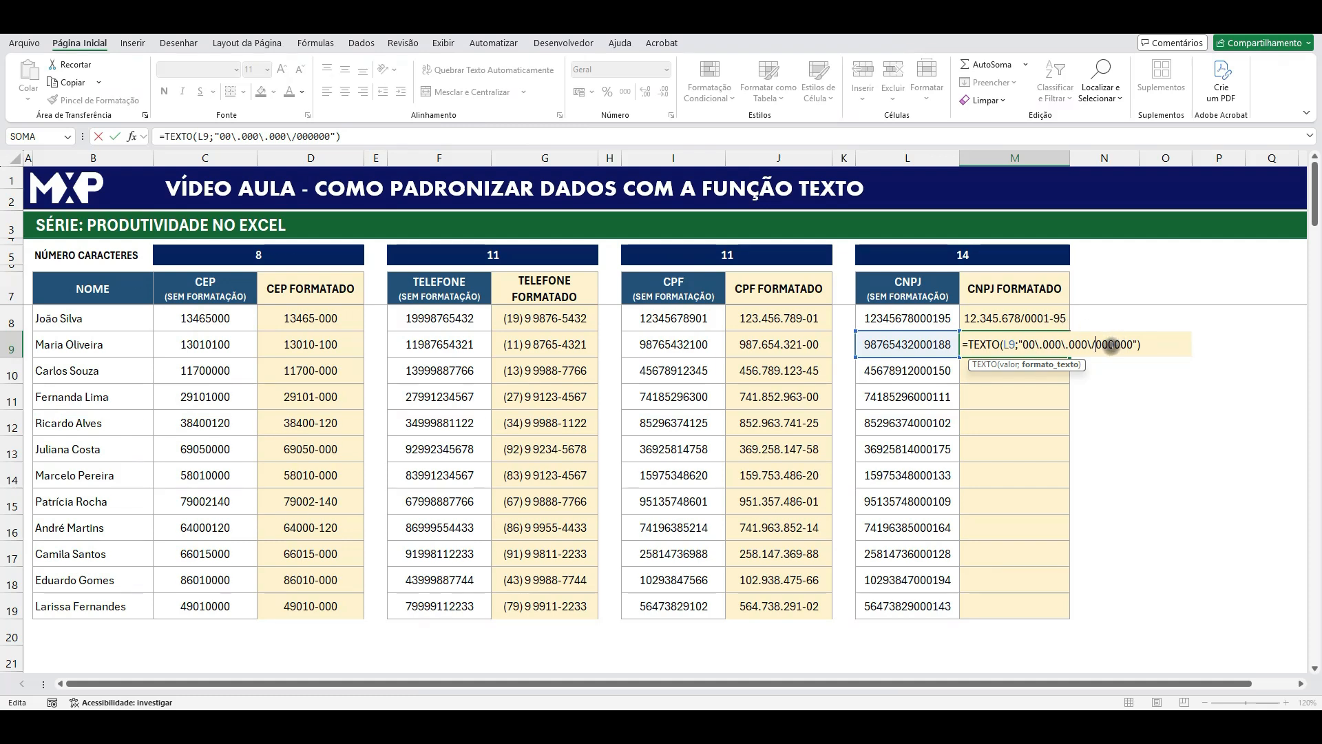
click(1121, 347)
text(-)
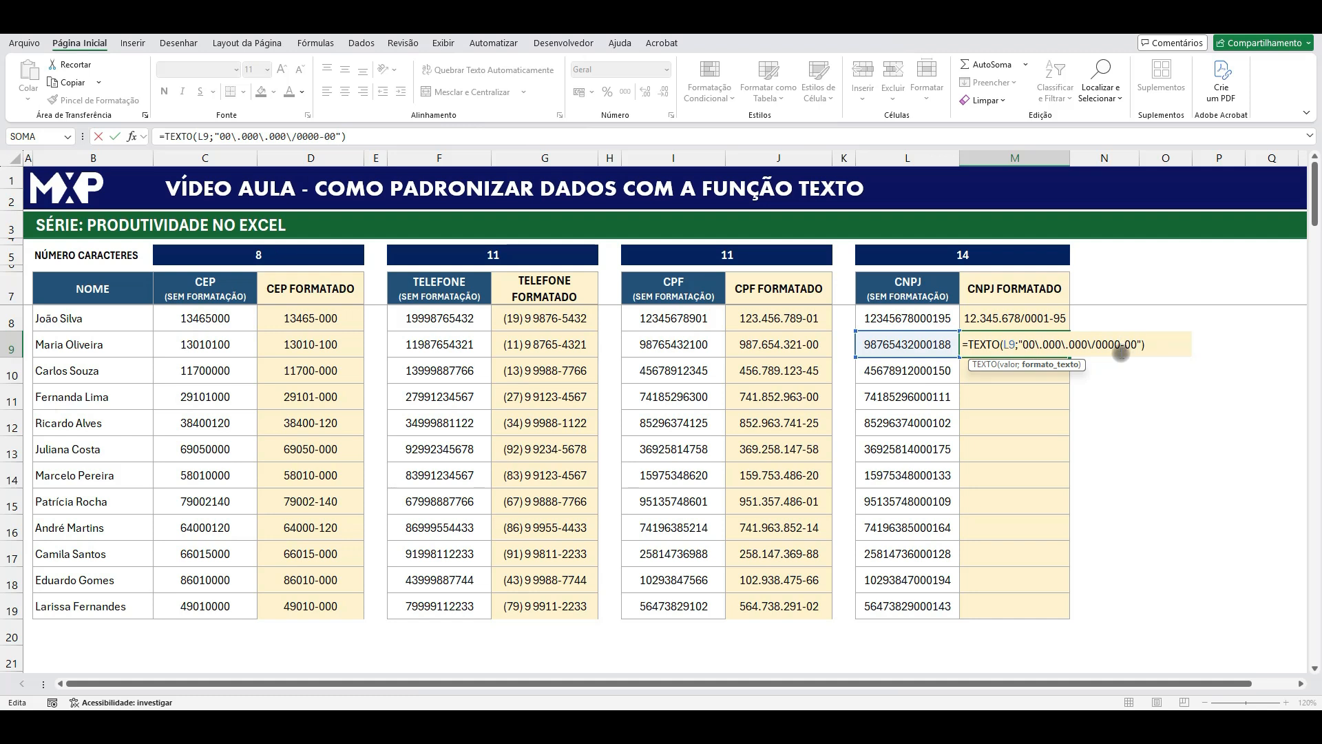
key(Return)
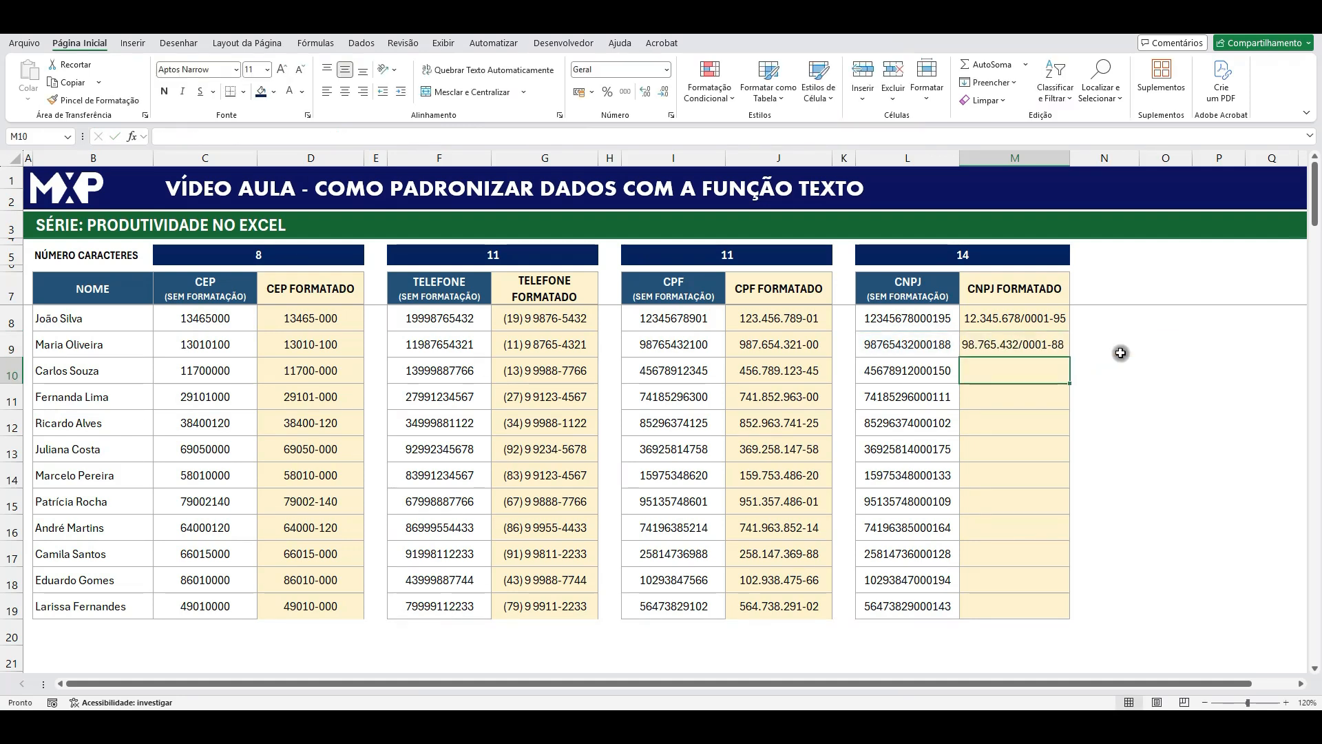
Step: Fill the M9 CNPJ formula down through M19
click(1053, 346)
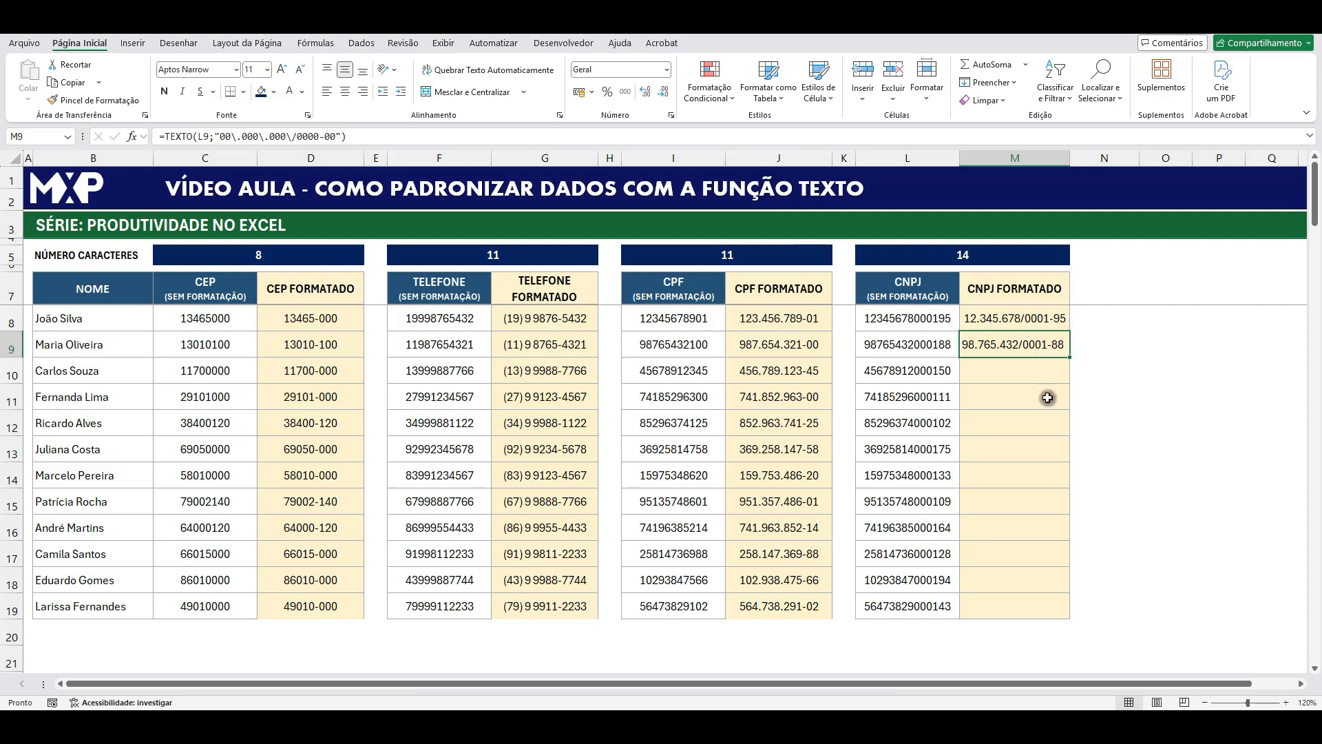
drag(1070, 357, 1071, 614)
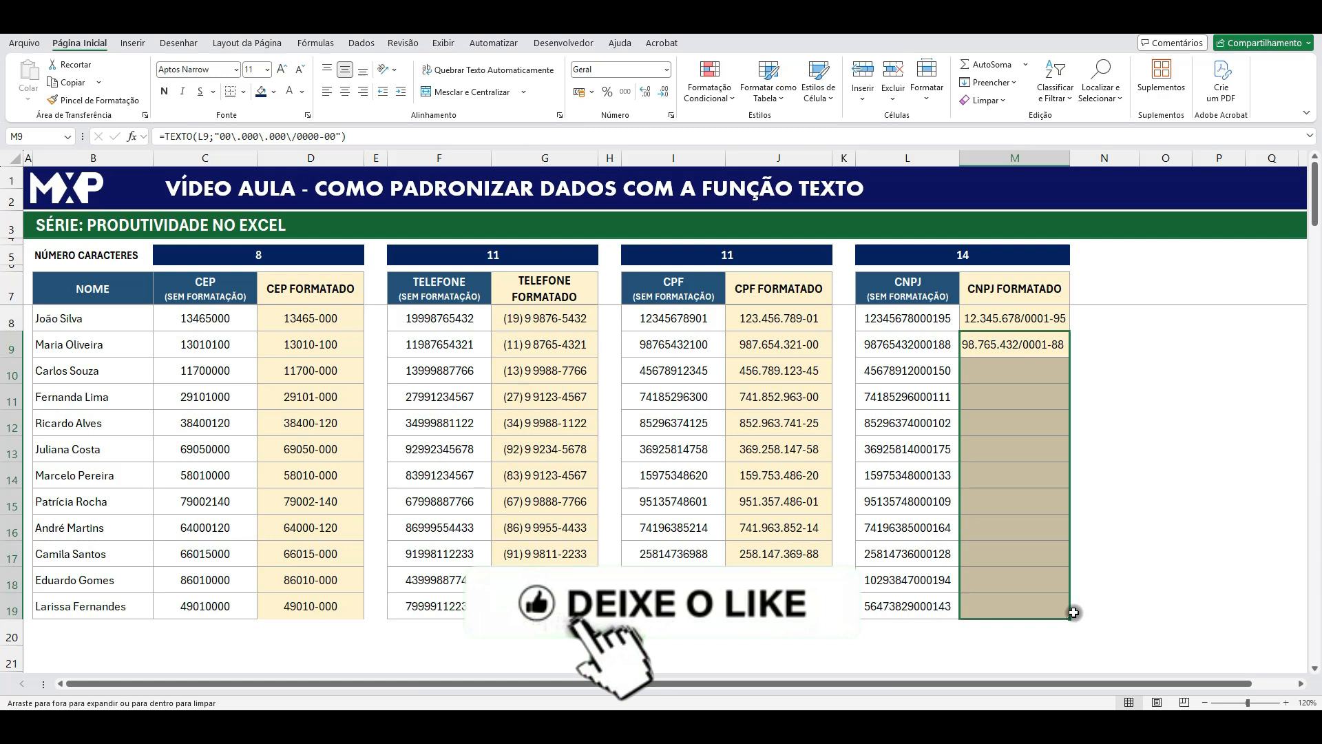
click(1180, 481)
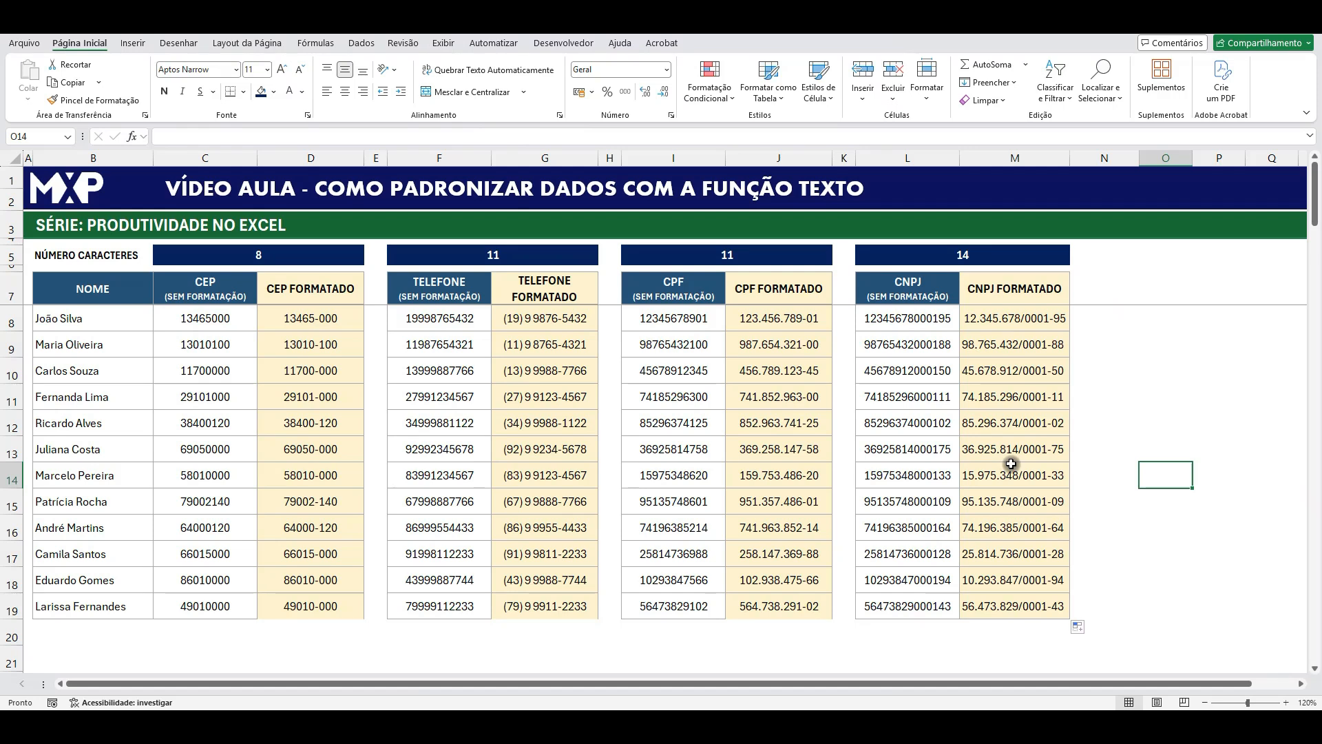
Step: Review the CNPJ formulas in M11 and M8 and the telephone formula in G8
click(1002, 405)
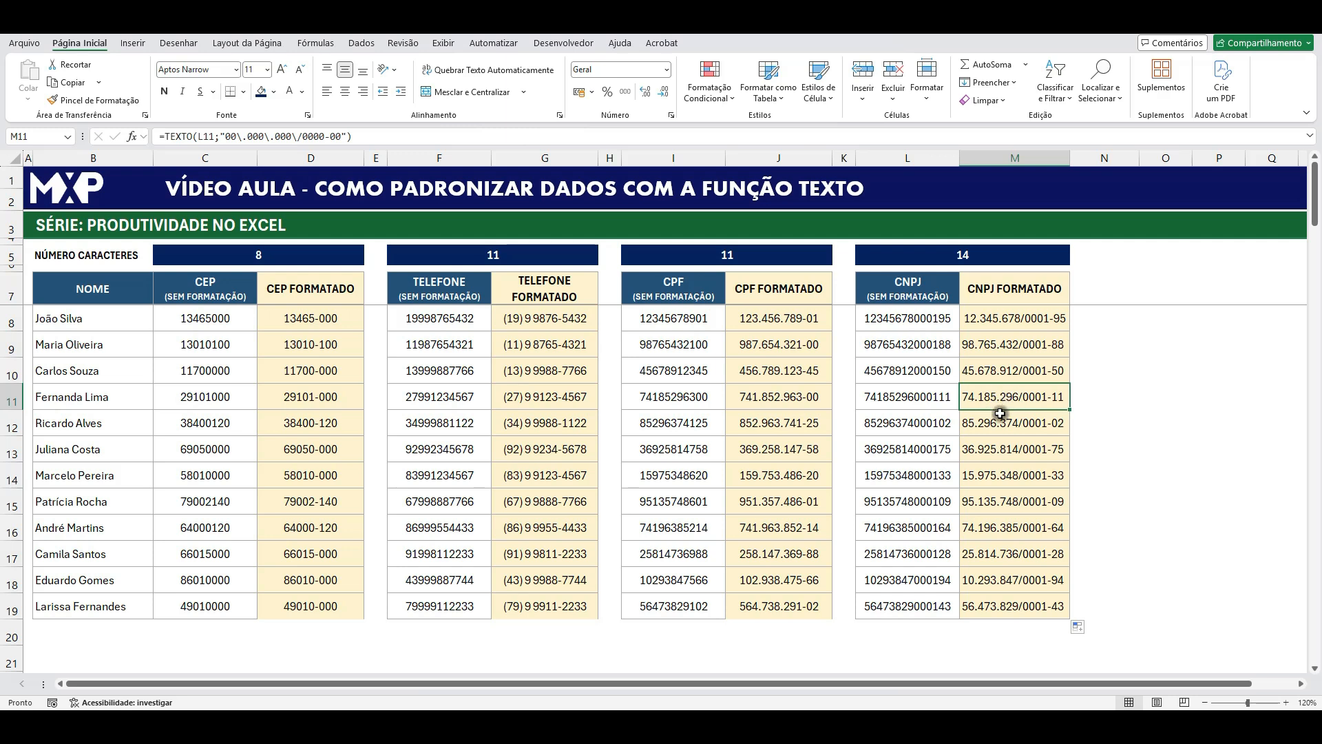
double_click(998, 318)
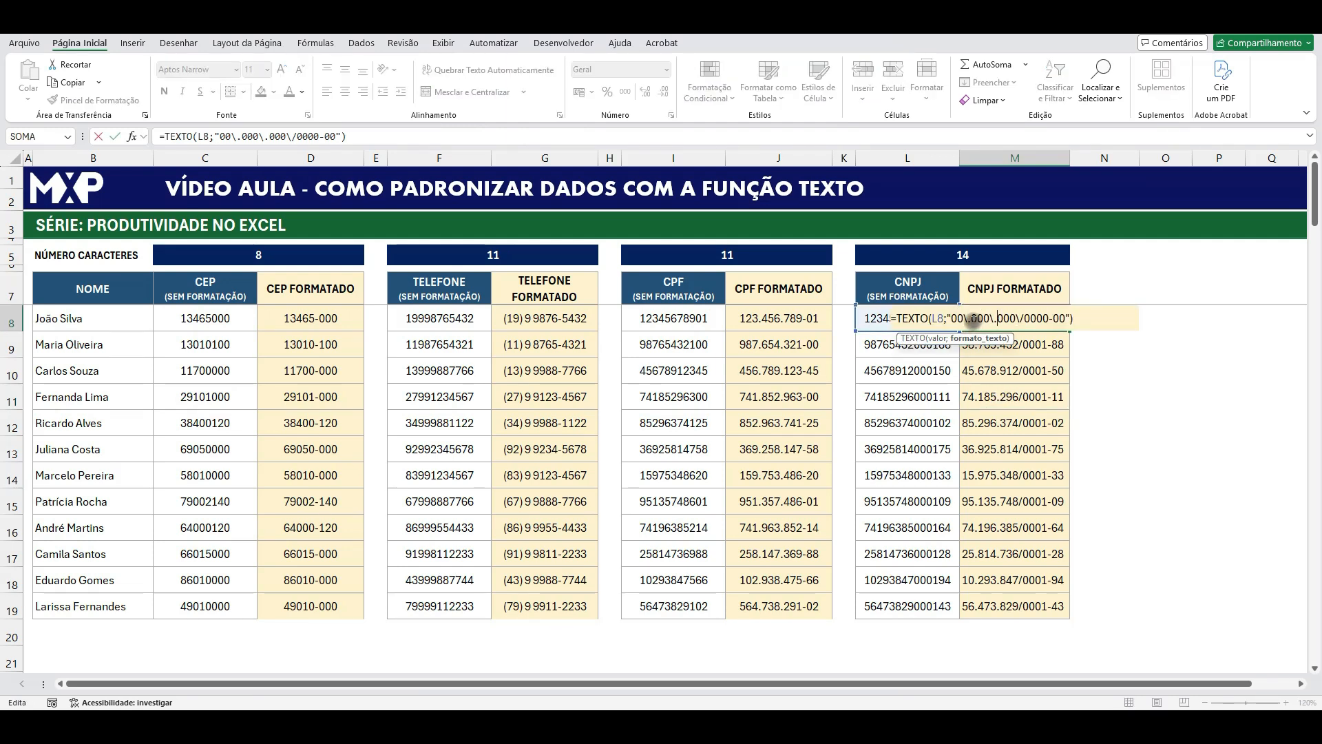
key(Escape)
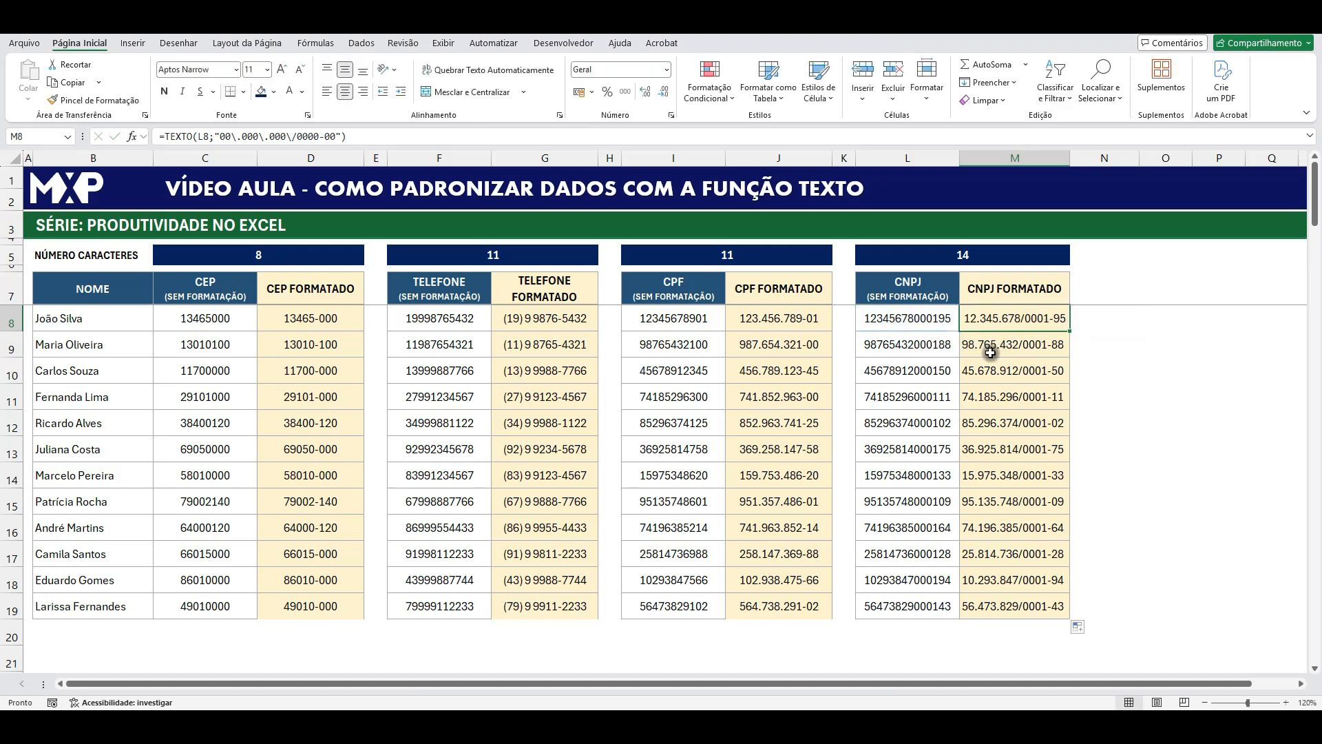
click(551, 323)
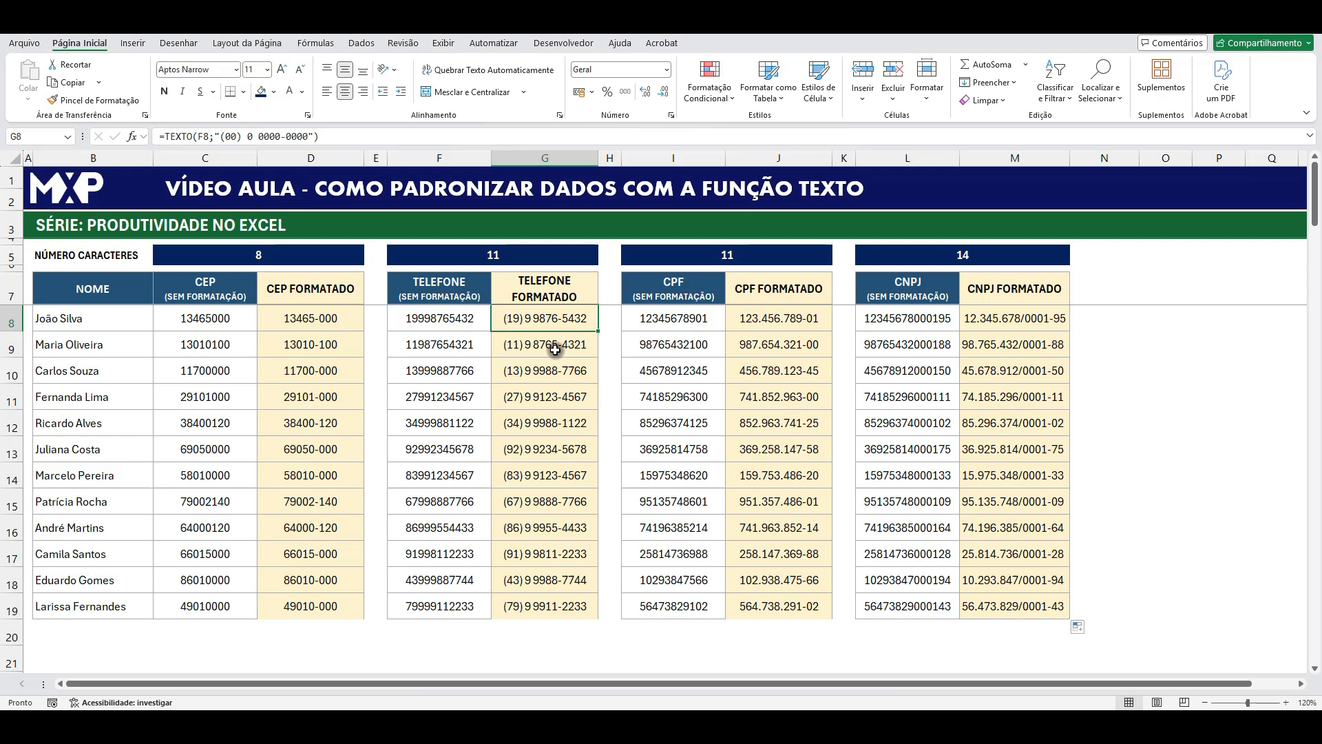
click(1165, 475)
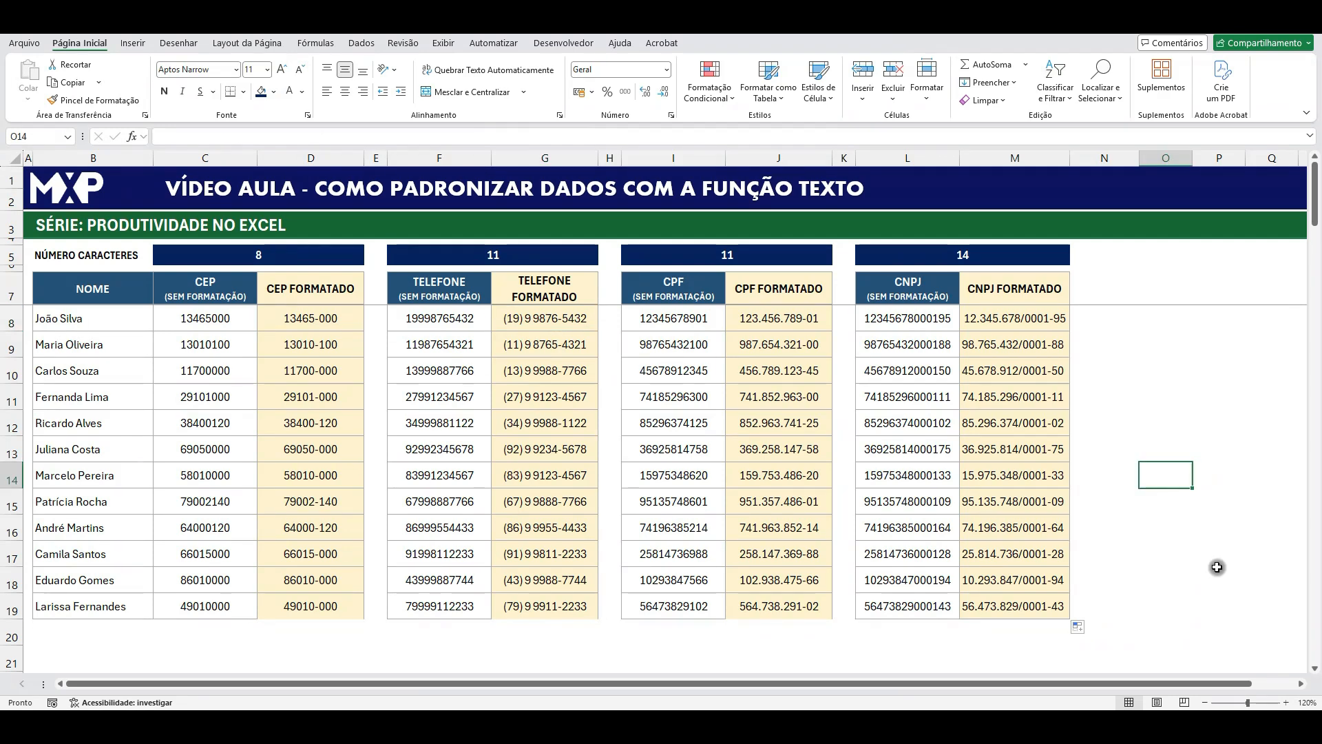